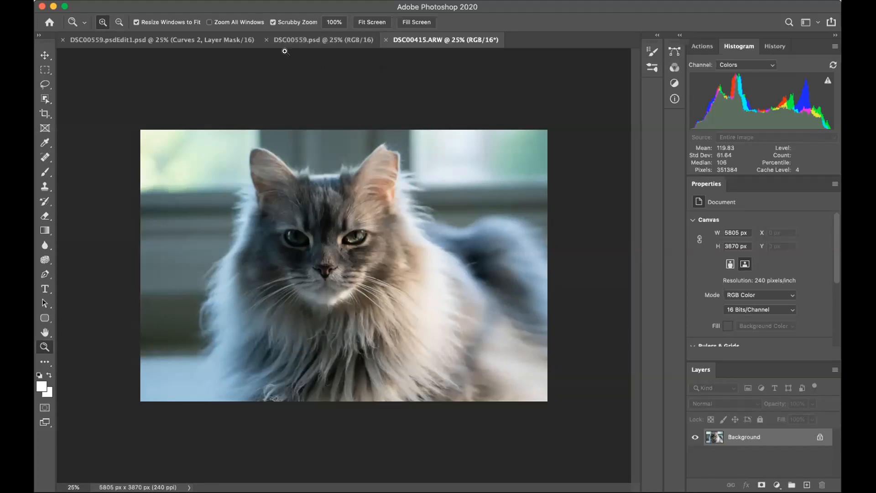
- Compare the cat photo DSC00415.ARW with the rose photo DSC00559.psd, examining the image detail and color histogram of each
{"action": "key", "text": "super+plus"}
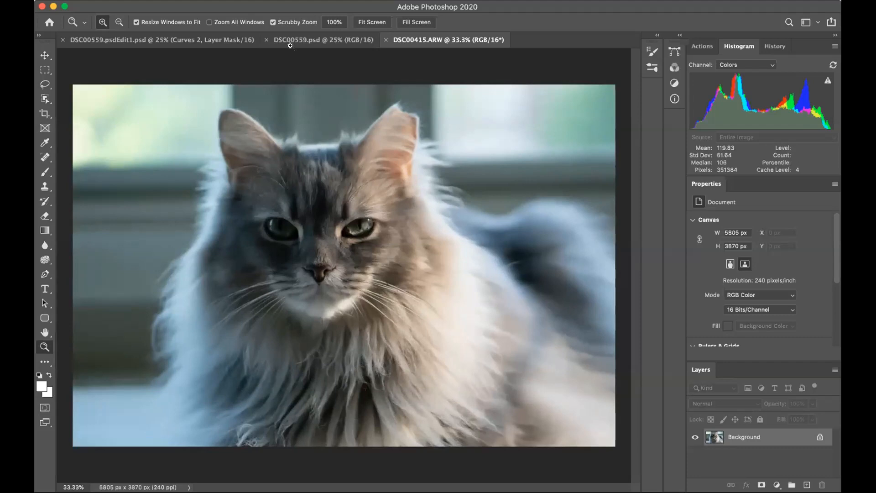
{"action": "key", "text": "super+plus"}
{"action": "left_click", "coordinate": [290, 42]}
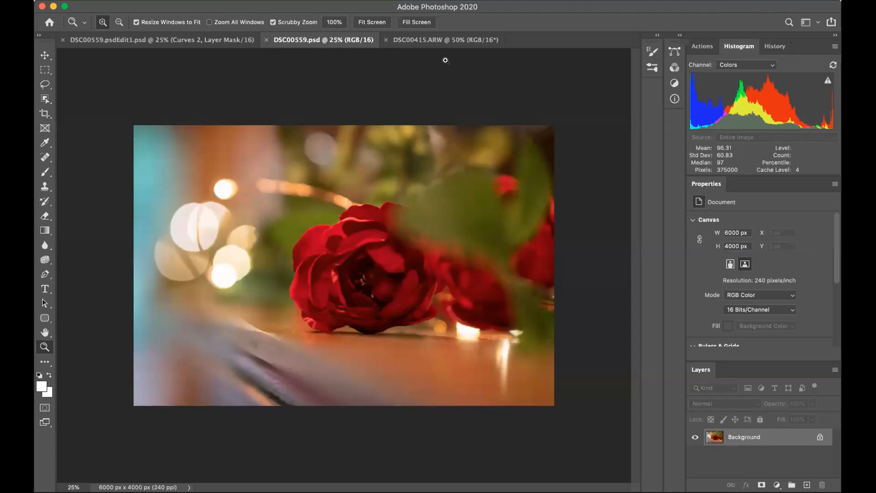
{"action": "left_click", "coordinate": [447, 40]}
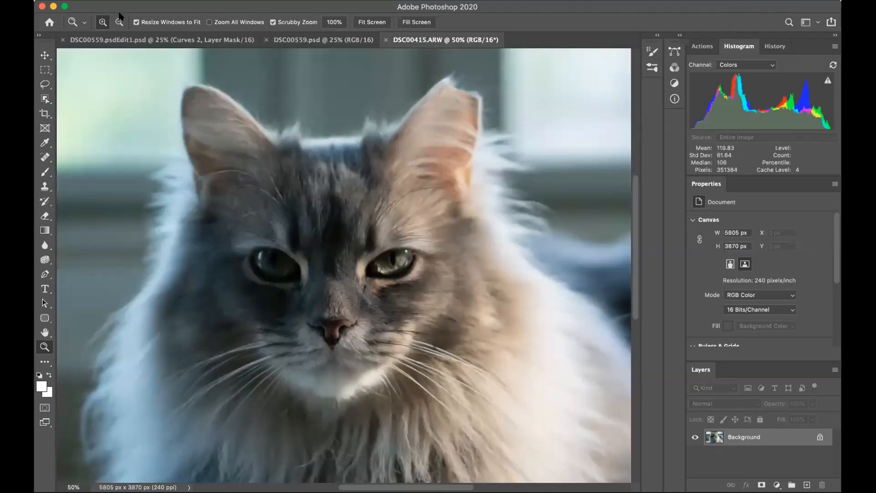
{"action": "left_click", "coordinate": [229, 238], "text": "alt"}
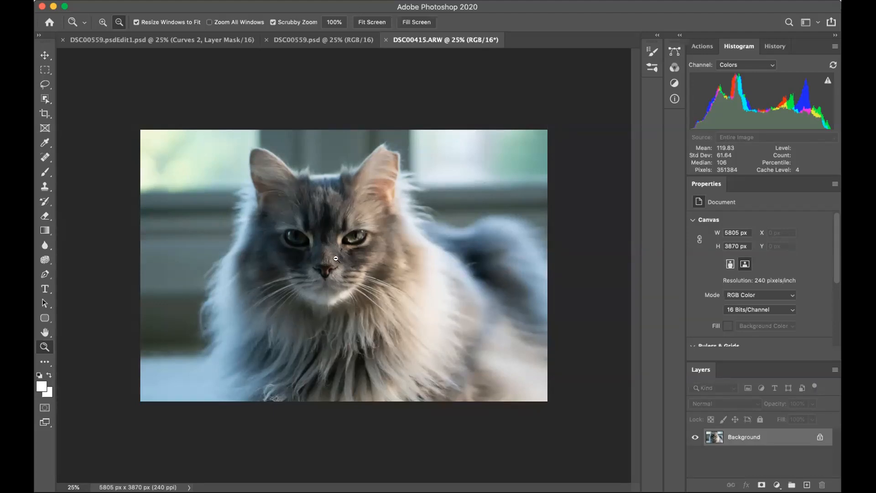
{"action": "left_click", "coordinate": [322, 39]}
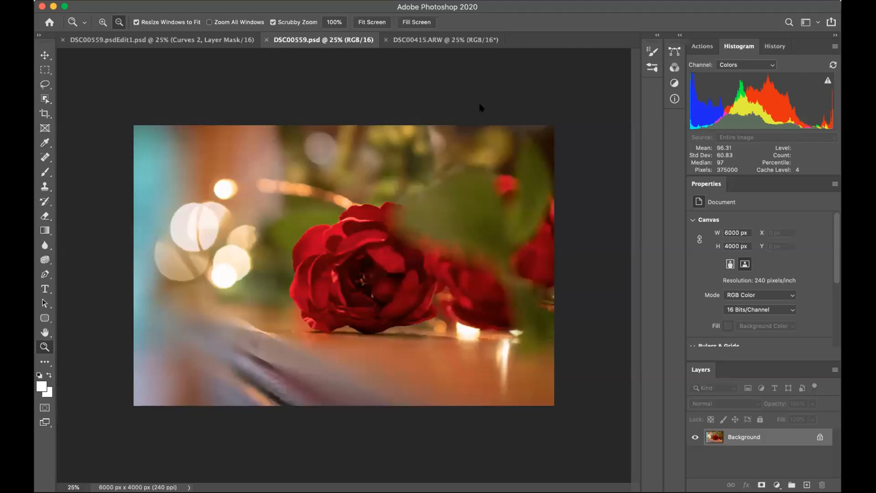
{"action": "left_click", "coordinate": [460, 40]}
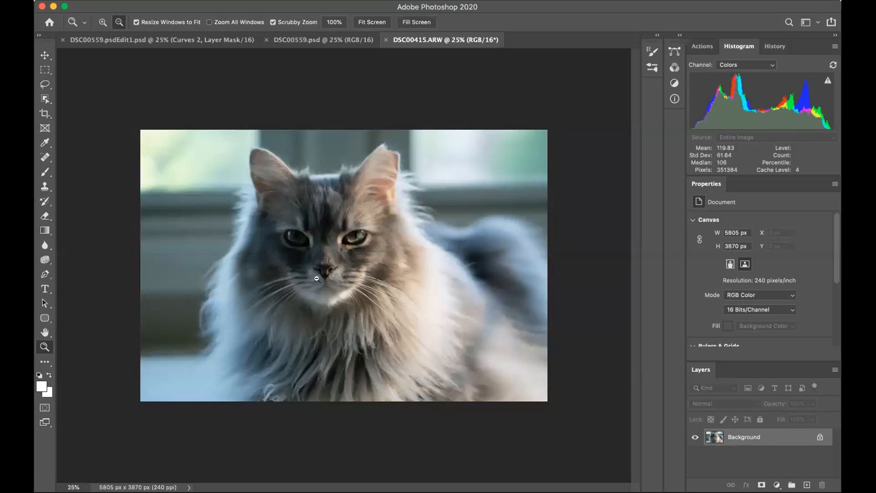
{"action": "left_click", "coordinate": [333, 41]}
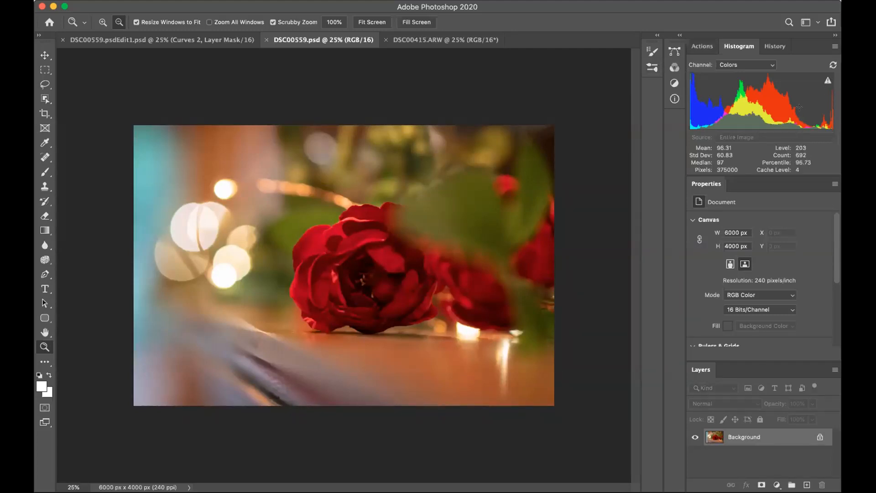
- Review the edit history, the recorded action sets and the color histogram for the rose photo
{"action": "left_click", "coordinate": [764, 46]}
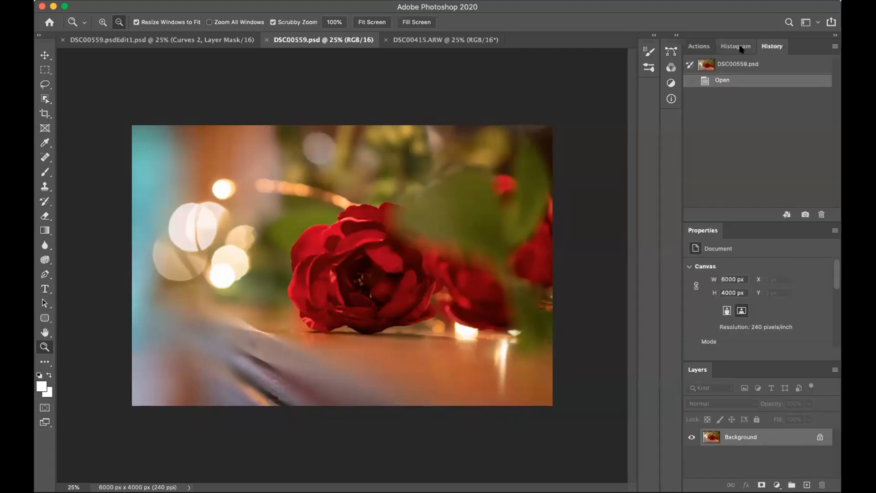
{"action": "left_click", "coordinate": [694, 48]}
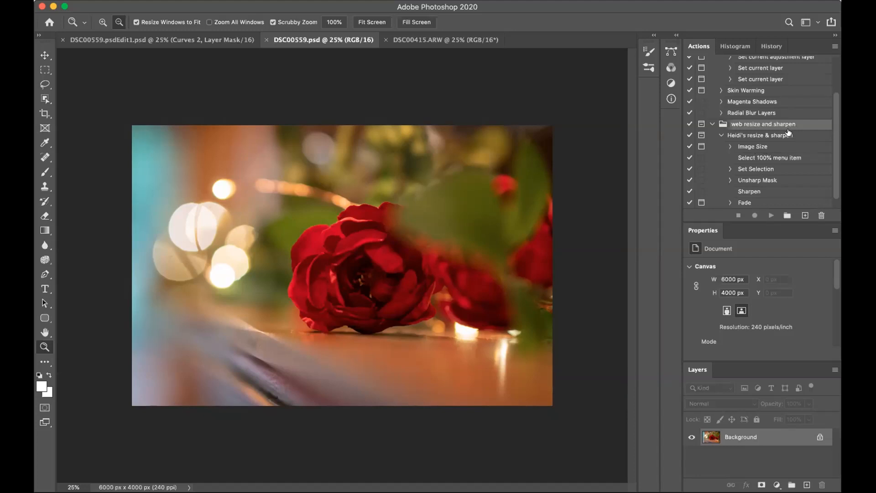
{"action": "scroll", "coordinate": [792, 132], "scroll_direction": "up", "scroll_amount": 3}
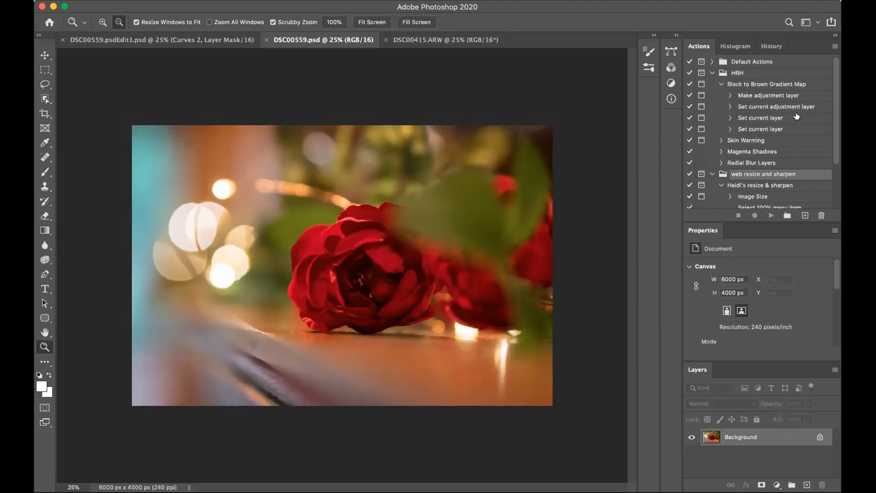
{"action": "scroll", "coordinate": [797, 130], "scroll_direction": "down", "scroll_amount": 3}
{"action": "scroll", "coordinate": [796, 130], "scroll_direction": "up", "scroll_amount": 3}
{"action": "scroll", "coordinate": [797, 130], "scroll_direction": "down", "scroll_amount": 3}
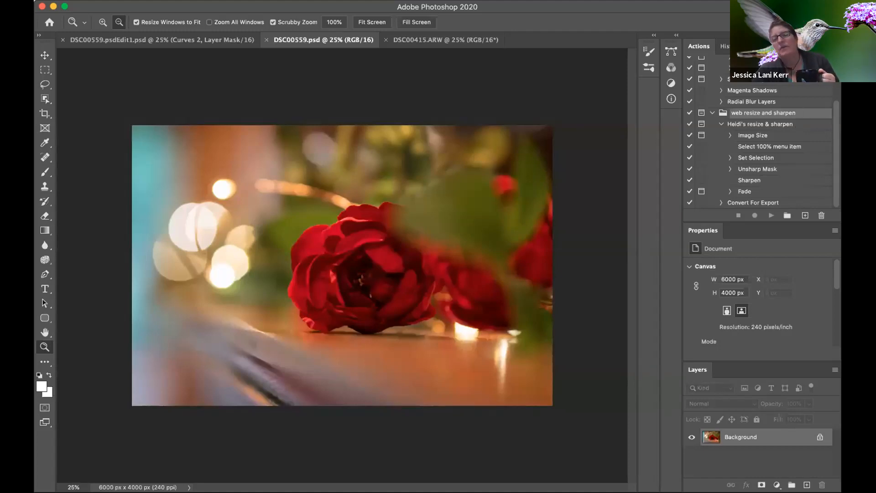
{"action": "left_click", "coordinate": [724, 47]}
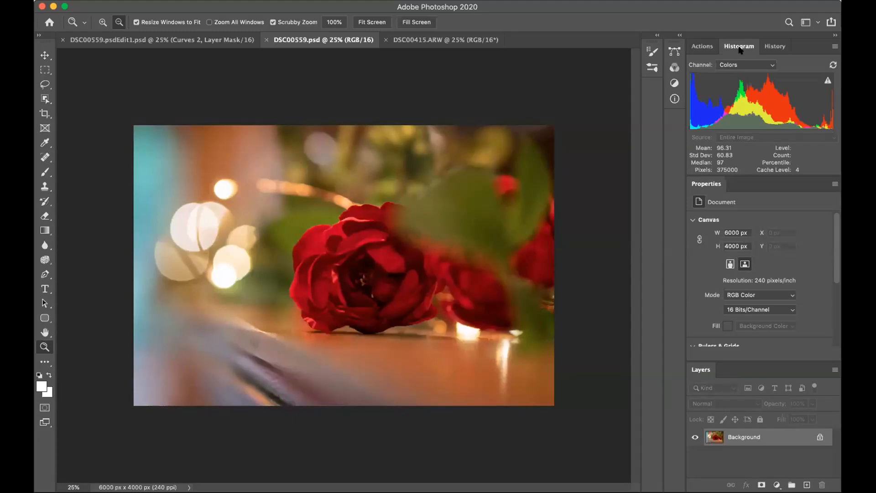
{"action": "mouse_move", "coordinate": [718, 75]}
- Run the Black to Brown Gradient Map action from the HRH set on the rose photo, accepting the offered layer and gradient settings
{"action": "left_click", "coordinate": [692, 45]}
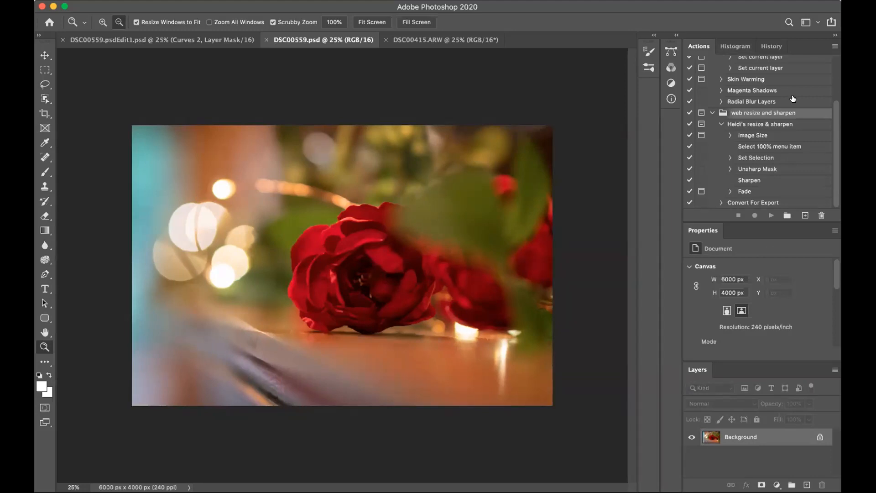
{"action": "scroll", "coordinate": [750, 125], "scroll_direction": "up", "scroll_amount": 2}
{"action": "scroll", "coordinate": [750, 125], "scroll_direction": "down", "scroll_amount": 2}
{"action": "scroll", "coordinate": [771, 117], "scroll_direction": "up", "scroll_amount": 3}
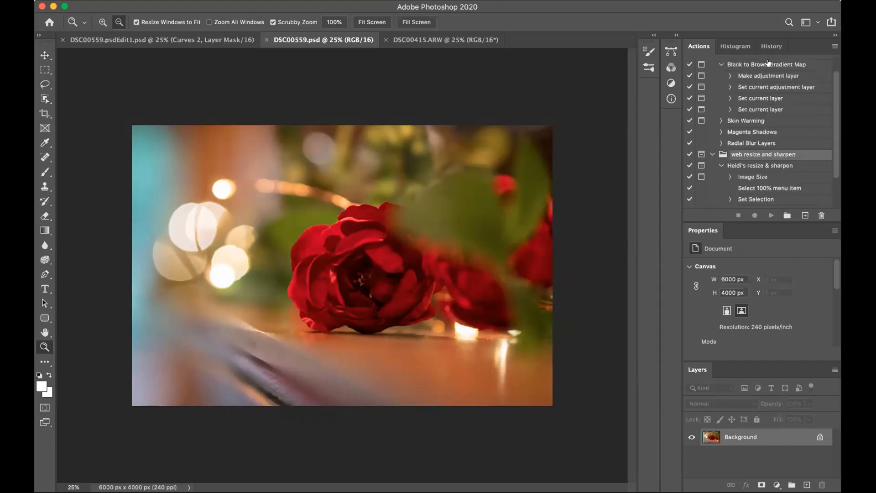
{"action": "left_click", "coordinate": [721, 64]}
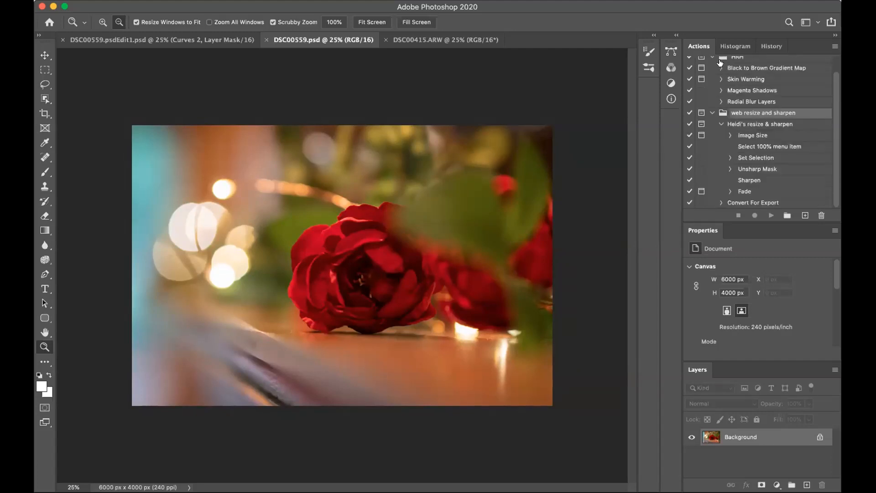
{"action": "left_click", "coordinate": [730, 64]}
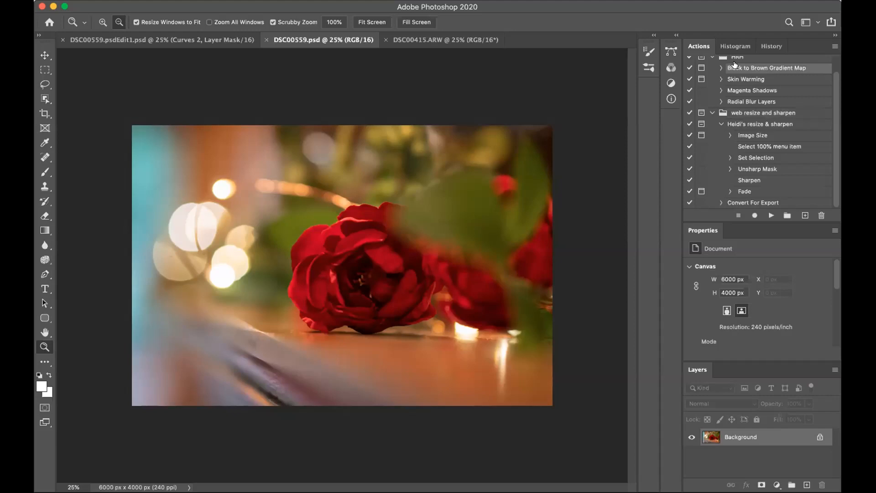
{"action": "left_click", "coordinate": [718, 68]}
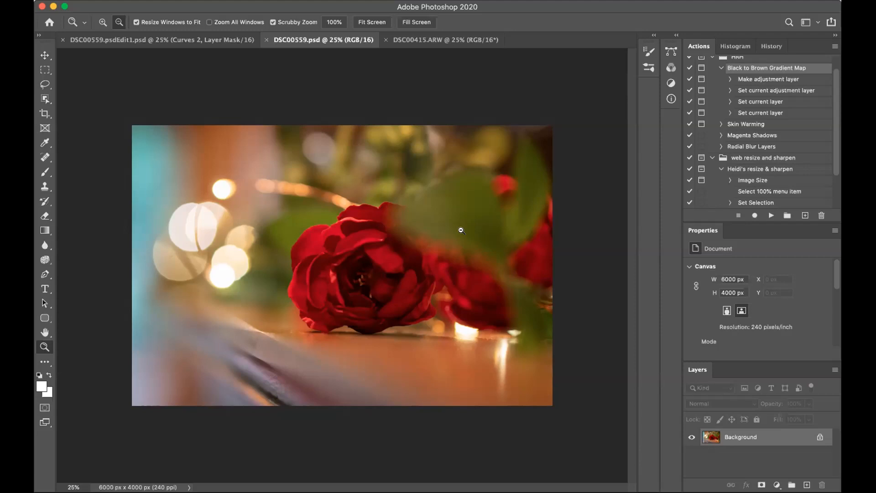
{"action": "left_click", "coordinate": [769, 215]}
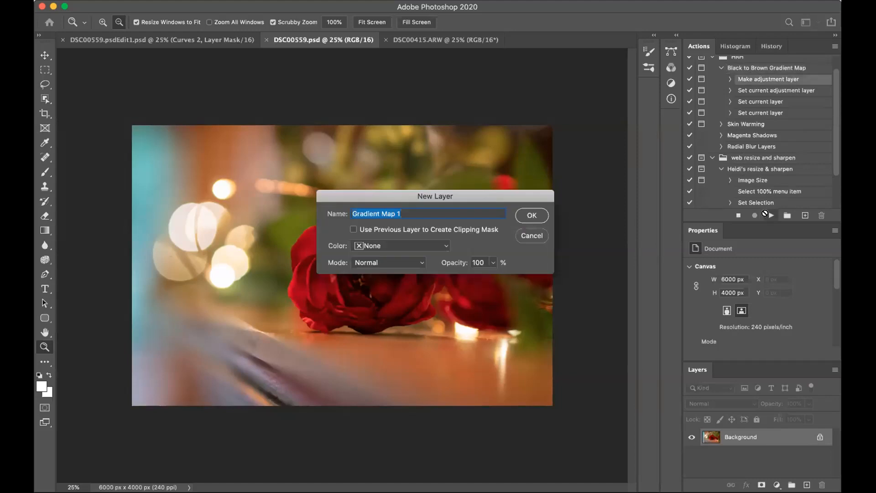
{"action": "left_click", "coordinate": [539, 220]}
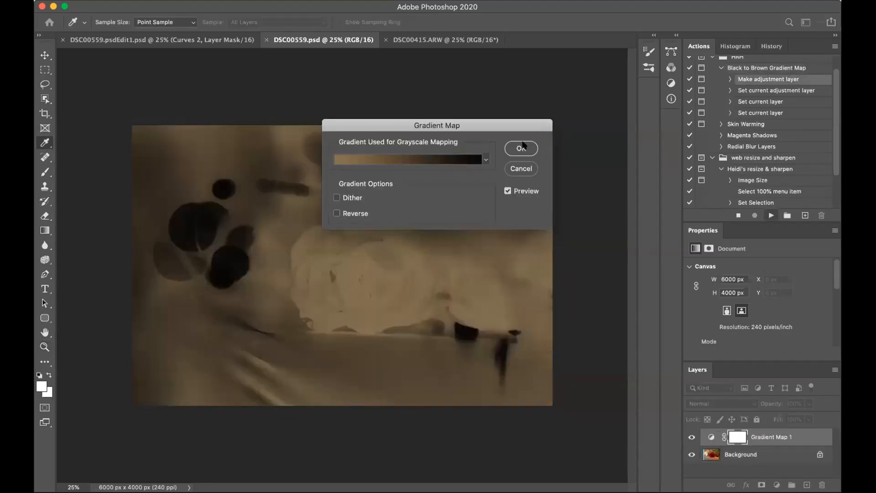
{"action": "left_click", "coordinate": [523, 147]}
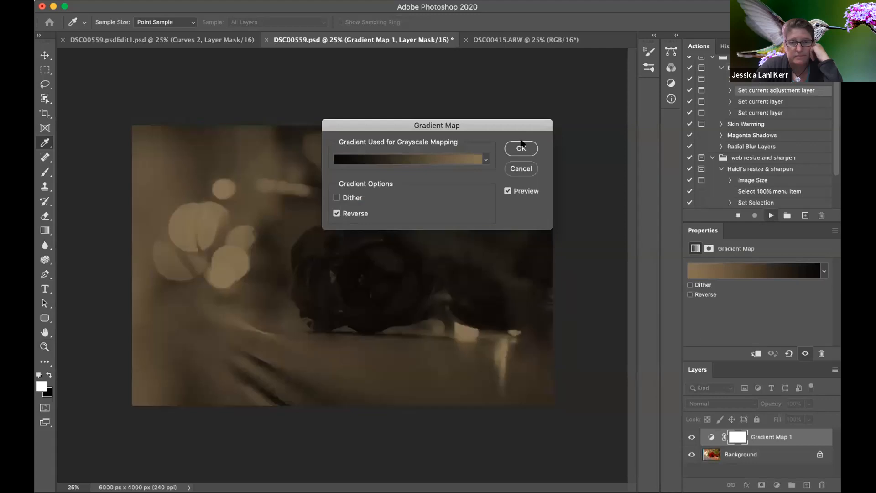
{"action": "left_click", "coordinate": [522, 145]}
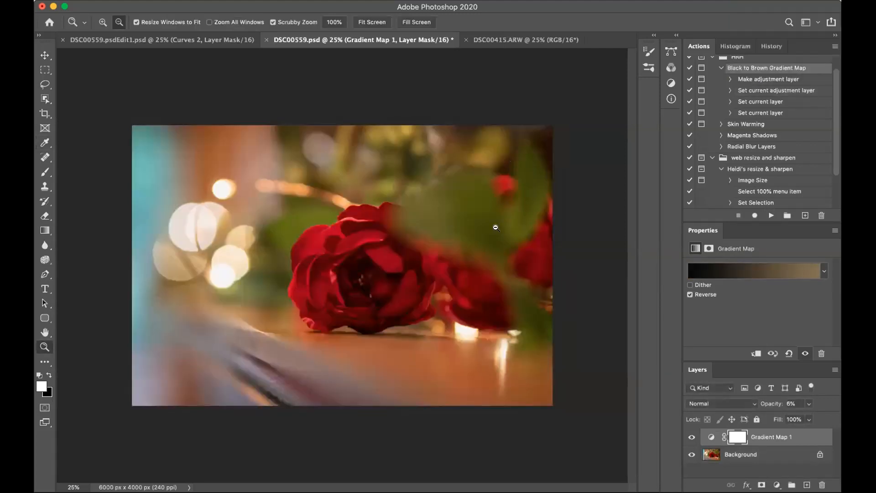
- Compare the rose photo with and without the Gradient Map 1 layer, and check its histogram and edit history
{"action": "left_click", "coordinate": [738, 47]}
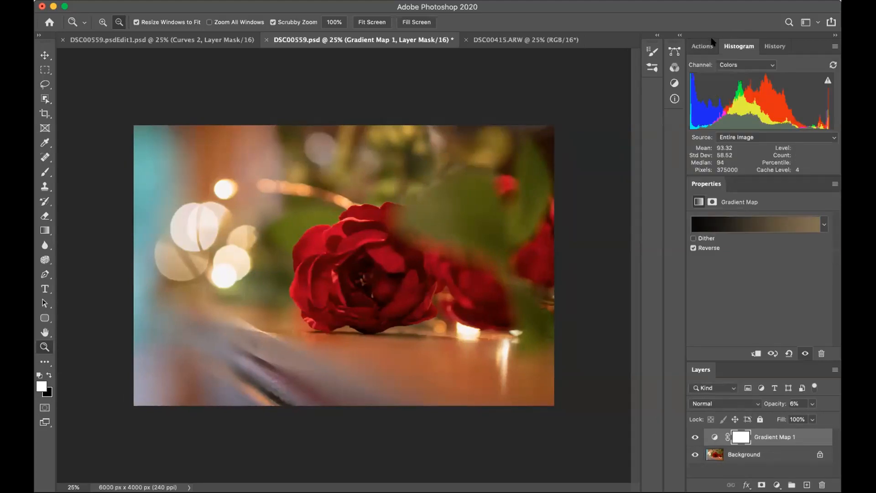
{"action": "left_click", "coordinate": [695, 437]}
{"action": "left_click", "coordinate": [695, 437]}
{"action": "left_click", "coordinate": [695, 437]}
{"action": "left_click", "coordinate": [694, 438]}
{"action": "left_click", "coordinate": [774, 46]}
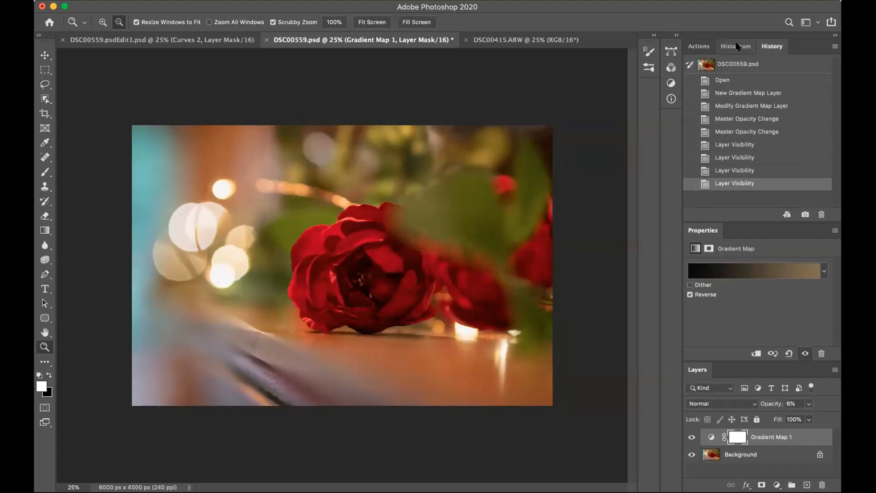
{"action": "left_click", "coordinate": [739, 46]}
{"action": "mouse_move", "coordinate": [756, 121]}
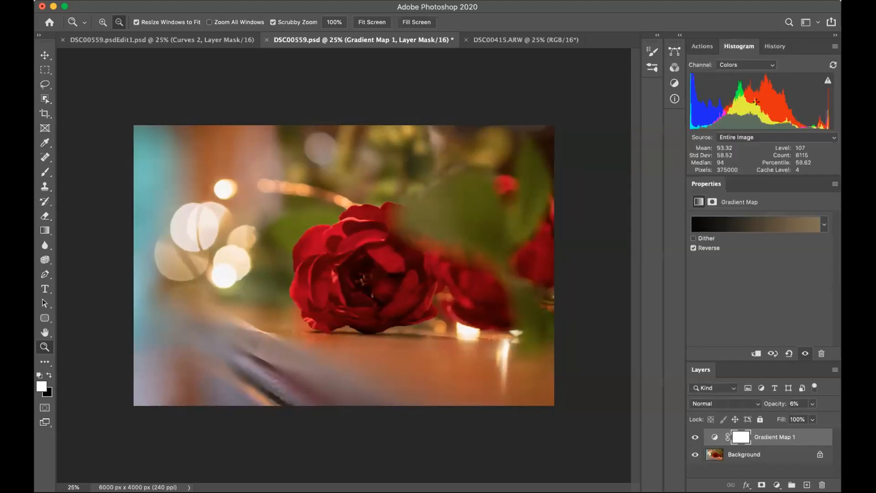
- Add a Curves adjustment layer above the Gradient Map 1 layer
{"action": "left_click", "coordinate": [694, 46]}
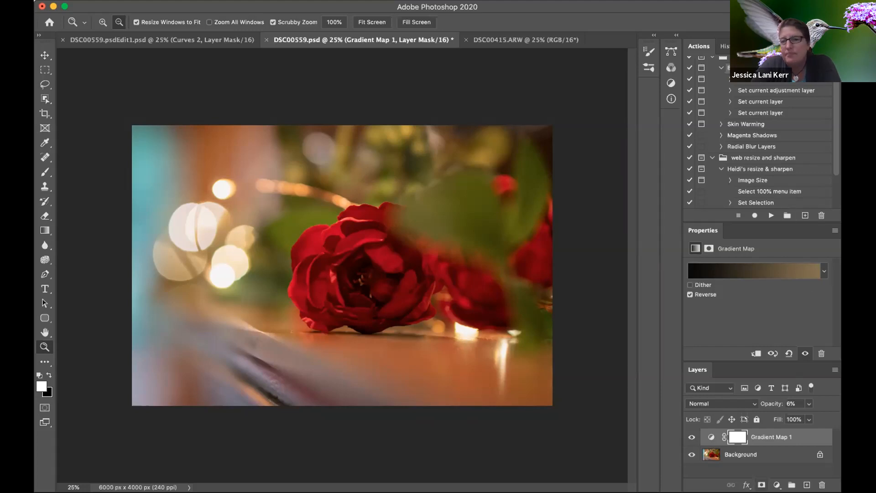
{"action": "left_click", "coordinate": [777, 484]}
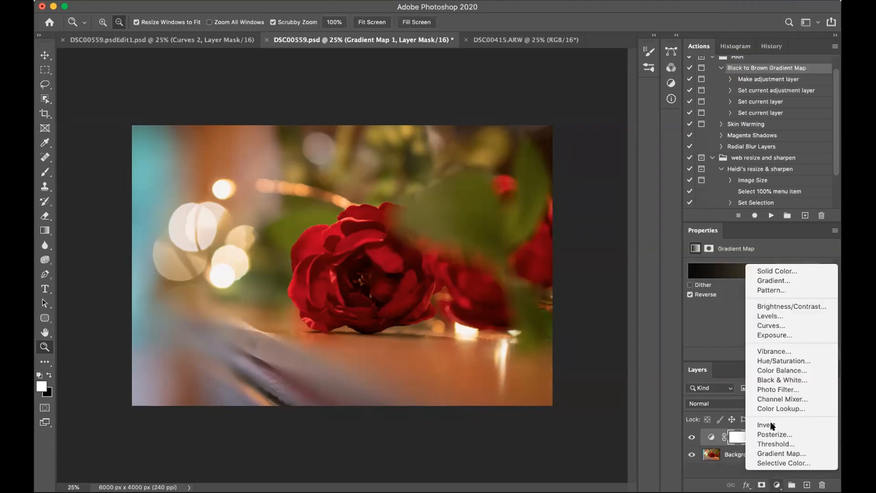
{"action": "left_click", "coordinate": [773, 324]}
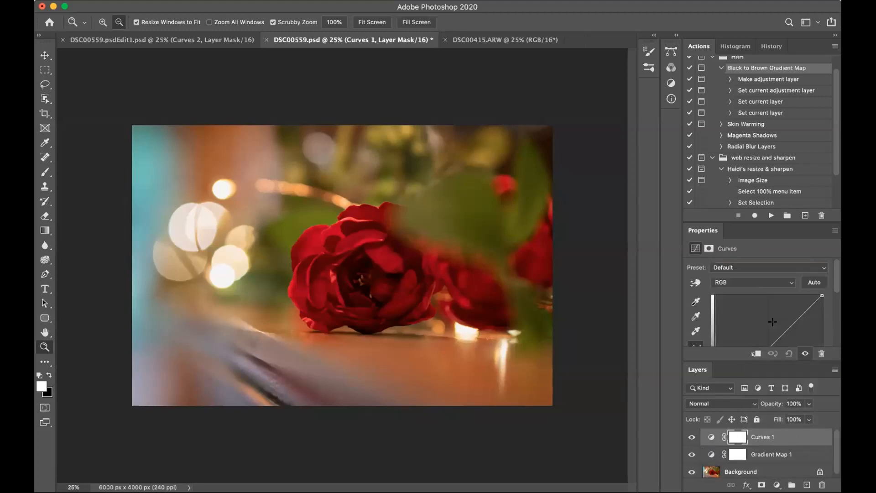
- Add a point on the upper part of the RGB curve, raise it to brighten the photo, and bring it back to the diagonal
{"action": "scroll", "coordinate": [784, 330], "scroll_direction": "down", "scroll_amount": 2}
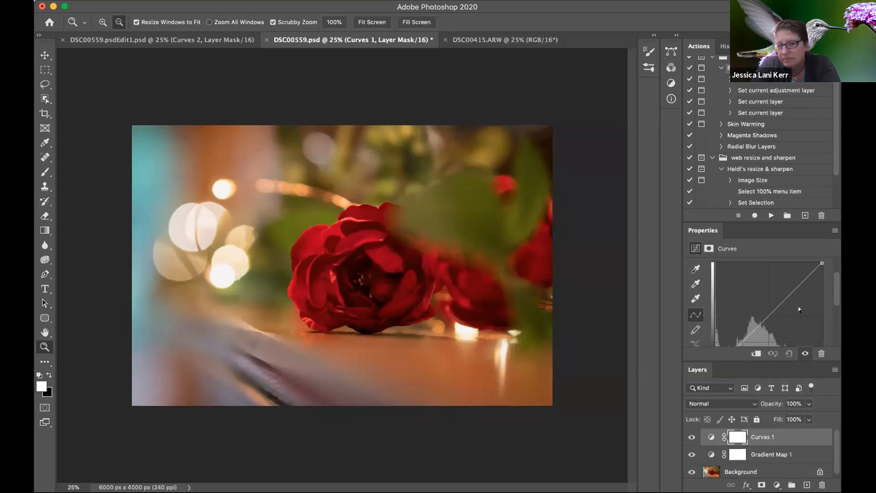
{"action": "scroll", "coordinate": [802, 298], "scroll_direction": "down", "scroll_amount": 3}
{"action": "scroll", "coordinate": [801, 297], "scroll_direction": "up", "scroll_amount": 5}
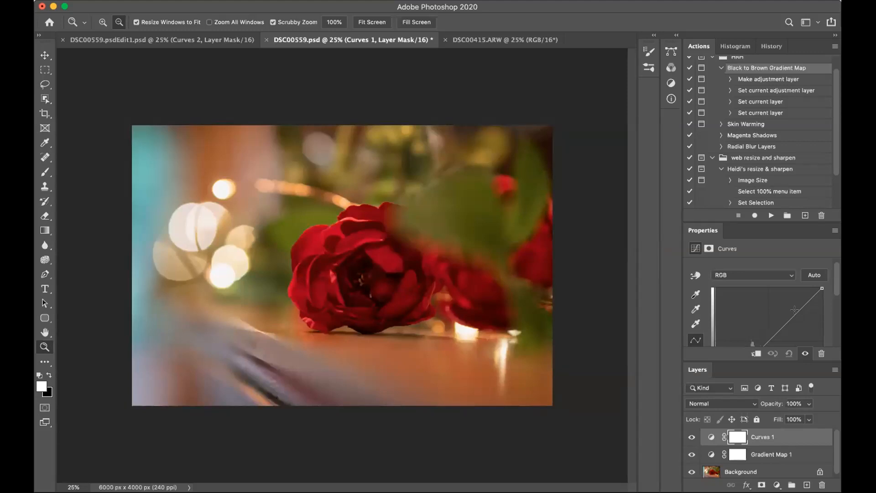
{"action": "left_click", "coordinate": [797, 311]}
{"action": "scroll", "coordinate": [796, 308], "scroll_direction": "down", "scroll_amount": 1}
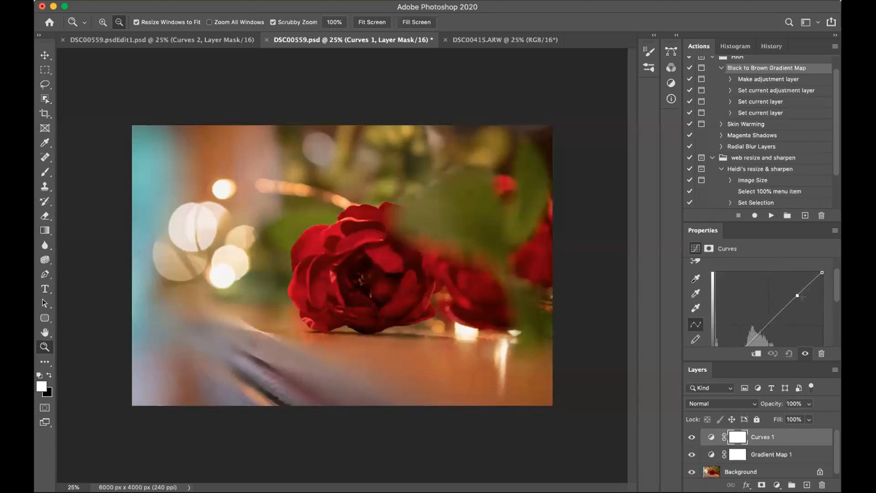
{"action": "left_click_drag", "start_coordinate": [795, 290], "coordinate": [794, 284]}
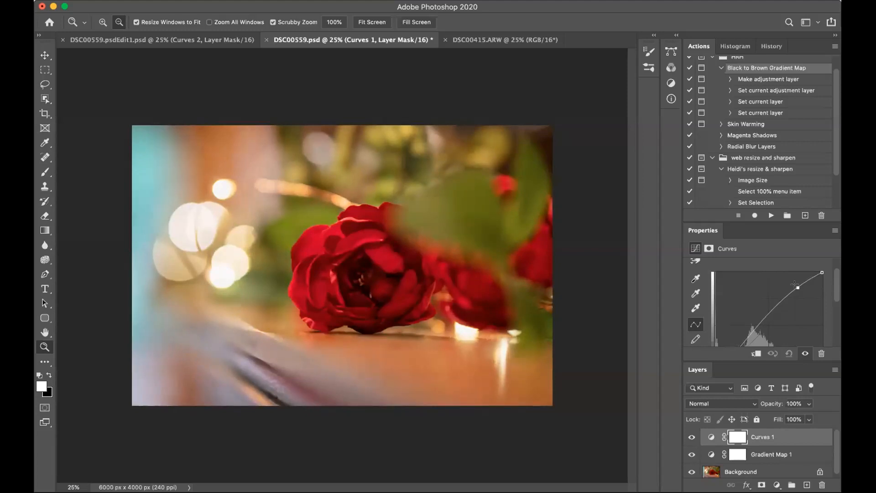
{"action": "mouse_move", "coordinate": [794, 287]}
{"action": "left_mouse_down"}
{"action": "mouse_move", "coordinate": [796, 297]}
{"action": "mouse_move", "coordinate": [795, 286]}
{"action": "left_mouse_up"}
{"action": "left_click_drag", "start_coordinate": [794, 288], "coordinate": [795, 298]}
- Examine the full RGB curve of the Curves 1 layer and the histogram behind it, from shadows to highlights
{"action": "scroll", "coordinate": [807, 318], "scroll_direction": "down", "scroll_amount": 3}
{"action": "scroll", "coordinate": [807, 319], "scroll_direction": "up", "scroll_amount": 3}
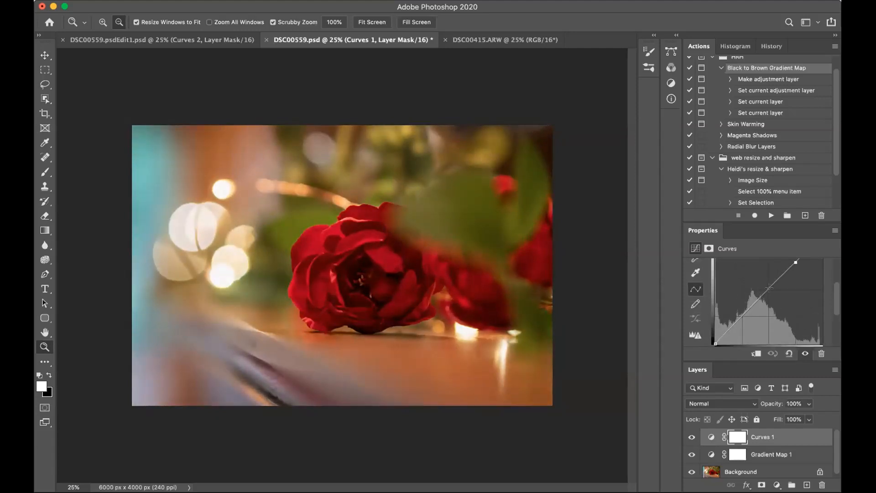
{"action": "scroll", "coordinate": [770, 311], "scroll_direction": "up", "scroll_amount": 2}
{"action": "scroll", "coordinate": [770, 311], "scroll_direction": "down", "scroll_amount": 2}
{"action": "scroll", "coordinate": [768, 309], "scroll_direction": "up", "scroll_amount": 2}
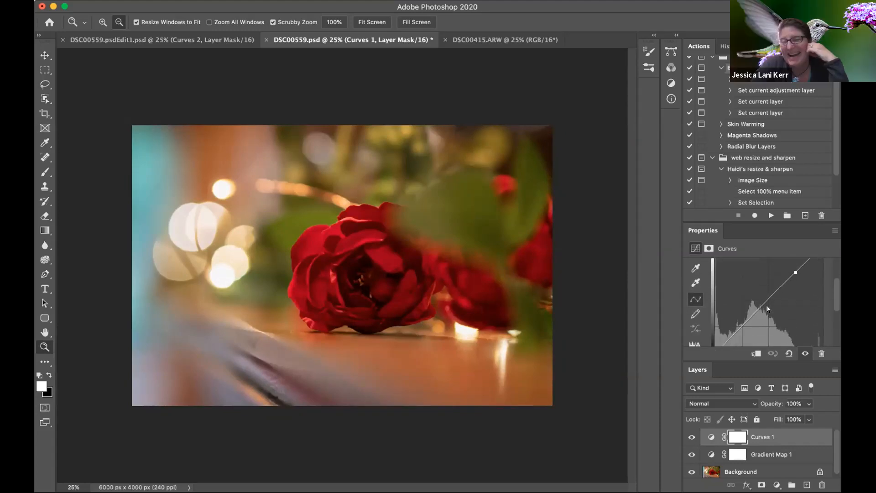
{"action": "scroll", "coordinate": [767, 306], "scroll_direction": "up", "scroll_amount": 1}
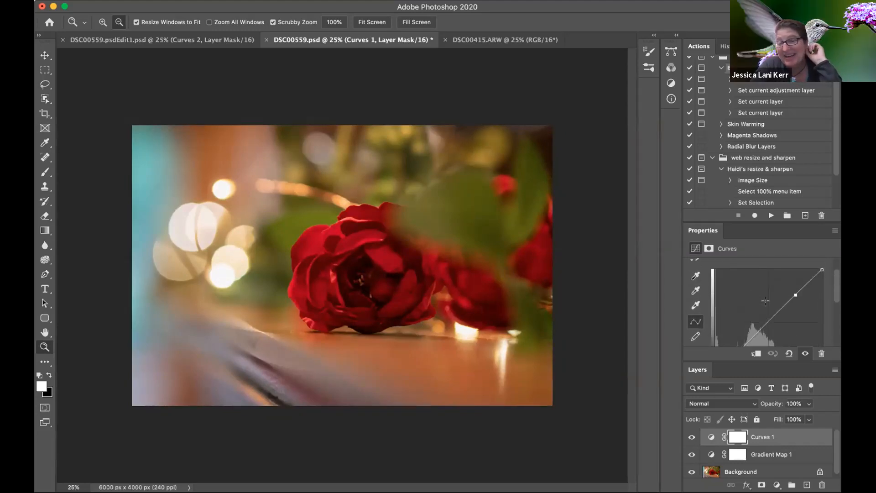
{"action": "scroll", "coordinate": [771, 307], "scroll_direction": "down", "scroll_amount": 2}
{"action": "scroll", "coordinate": [778, 313], "scroll_direction": "down", "scroll_amount": 1}
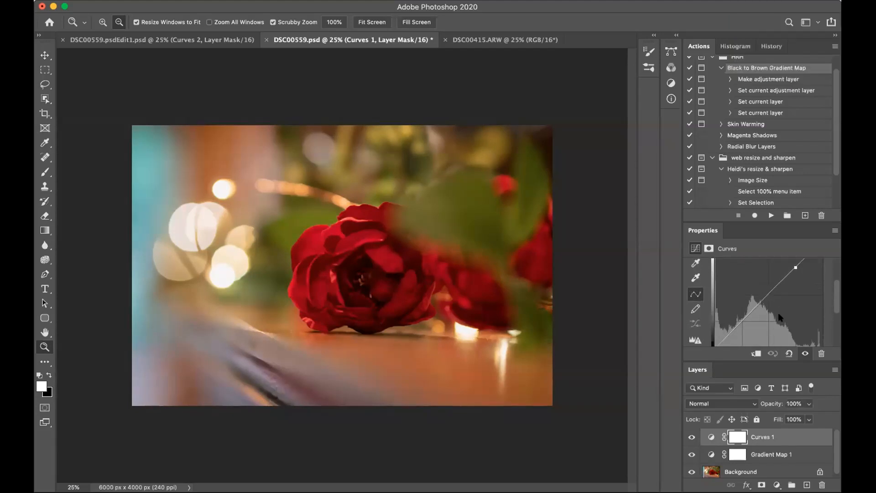
- Add a midtone point to the Curves 1 RGB curve and raise it slightly to input 127, output 142
{"action": "scroll", "coordinate": [779, 317], "scroll_direction": "down", "scroll_amount": 3}
{"action": "scroll", "coordinate": [775, 311], "scroll_direction": "up", "scroll_amount": 3}
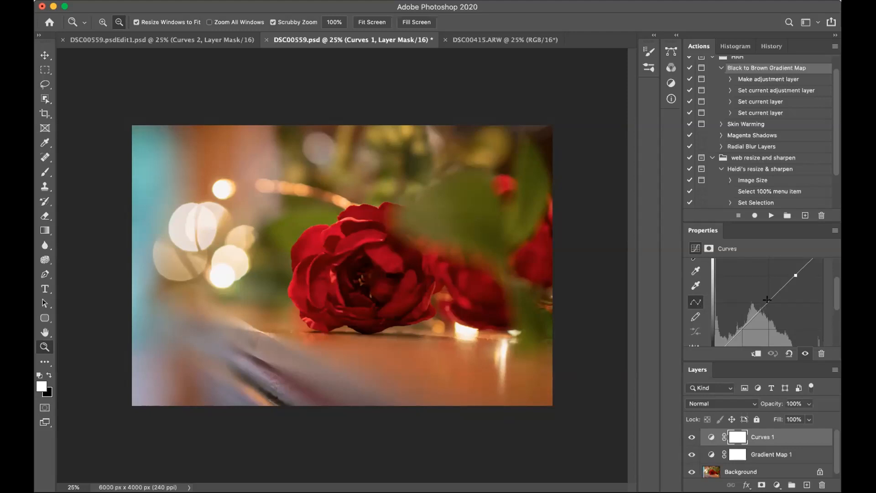
{"action": "left_click", "coordinate": [768, 303]}
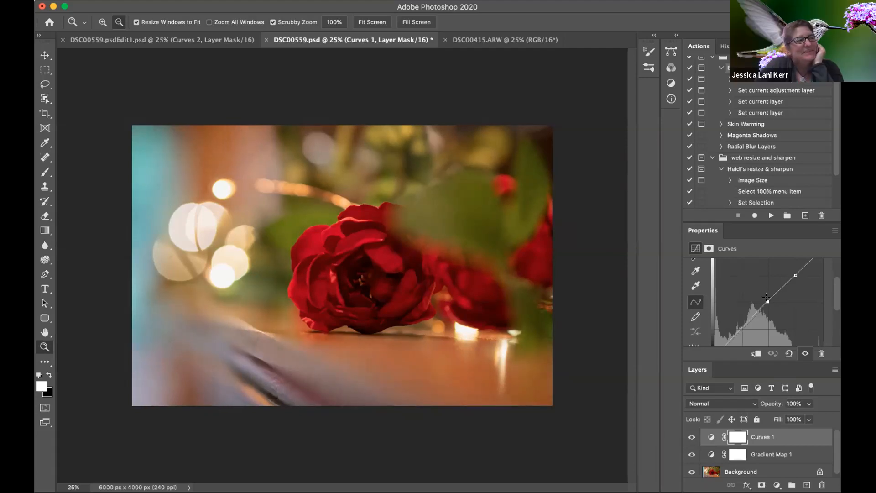
{"action": "left_click_drag", "start_coordinate": [768, 303], "coordinate": [768, 295]}
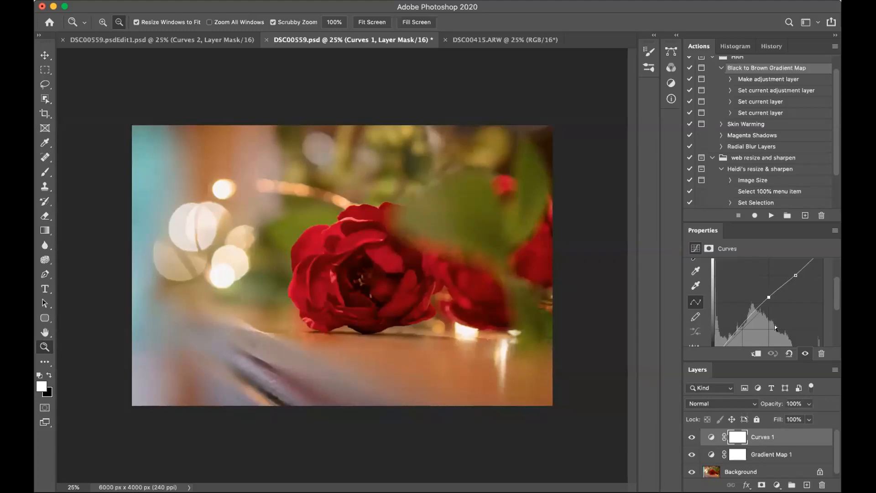
{"action": "scroll", "coordinate": [774, 325], "scroll_direction": "down", "scroll_amount": 2}
{"action": "scroll", "coordinate": [774, 324], "scroll_direction": "up", "scroll_amount": 1}
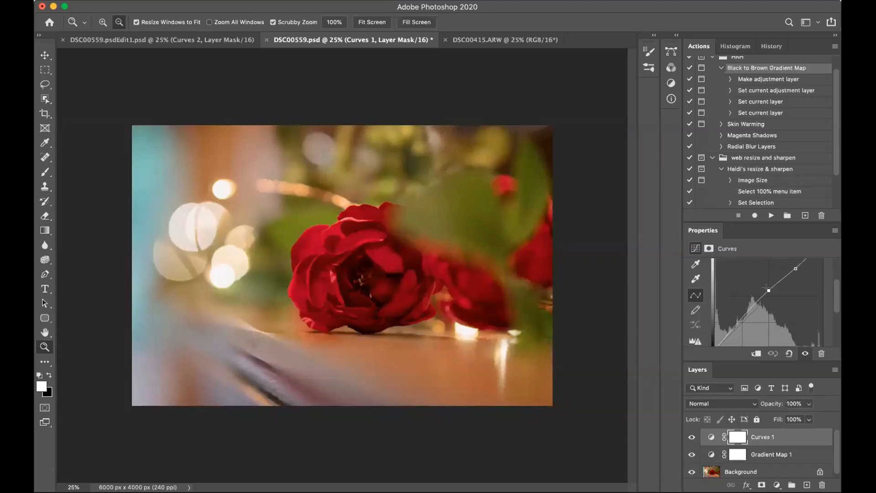
{"action": "scroll", "coordinate": [775, 319], "scroll_direction": "down", "scroll_amount": 3}
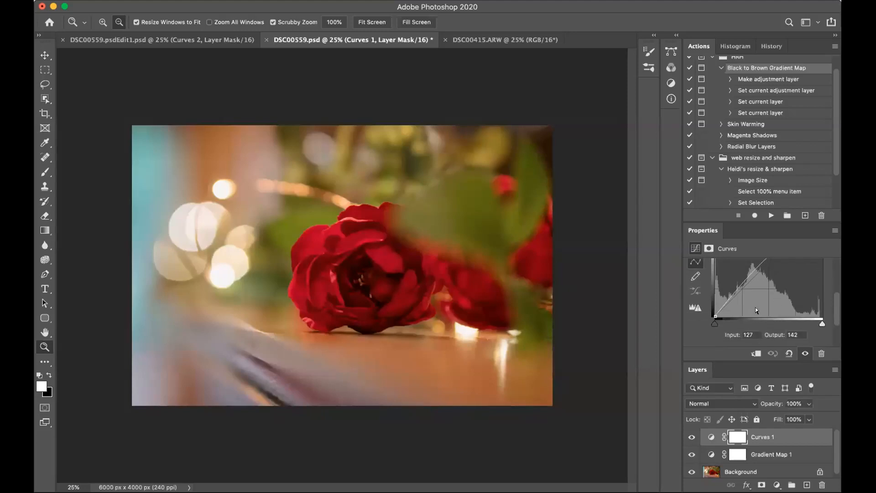
{"action": "scroll", "coordinate": [755, 308], "scroll_direction": "down", "scroll_amount": 5}
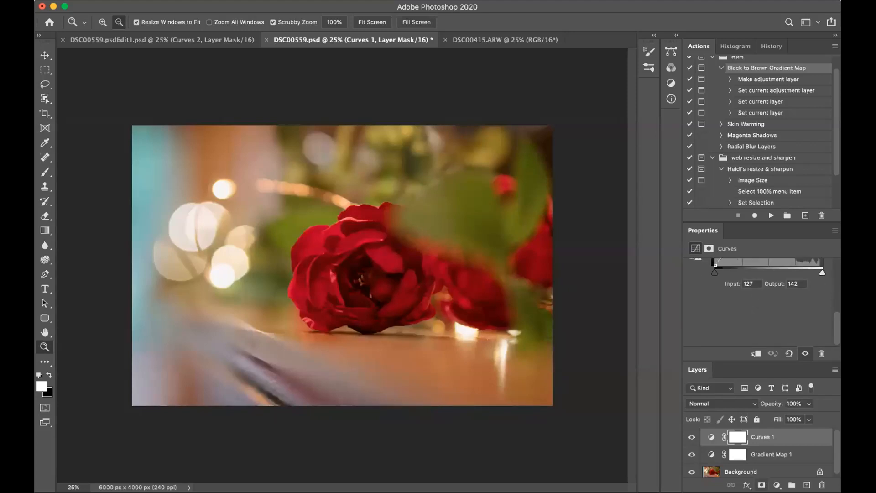
- Add a second Curves adjustment layer above Curves 1 and lower its shadow point to input 70, output 50
{"action": "left_click", "coordinate": [776, 485]}
{"action": "left_click", "coordinate": [783, 322]}
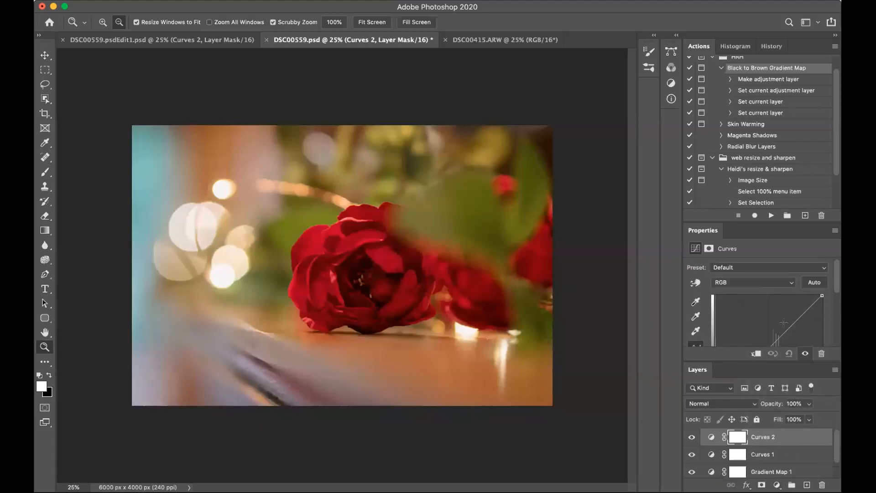
{"action": "scroll", "coordinate": [754, 314], "scroll_direction": "down", "scroll_amount": 3}
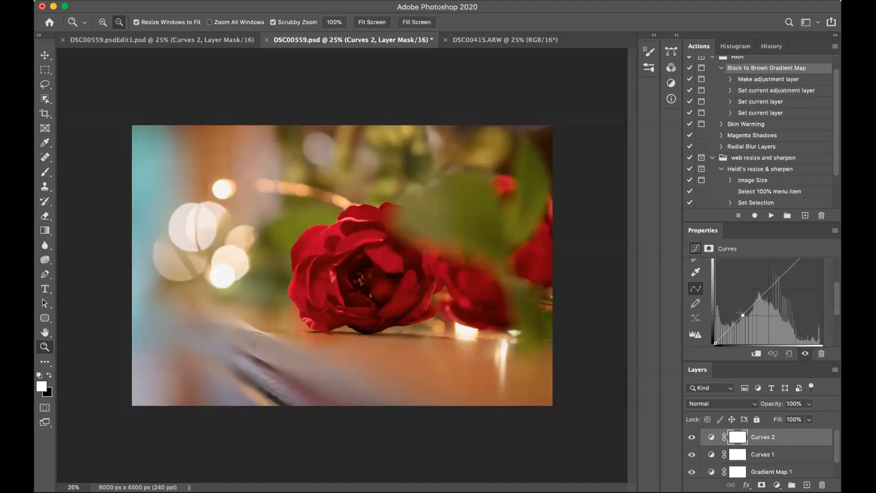
{"action": "left_click_drag", "start_coordinate": [742, 315], "coordinate": [741, 320]}
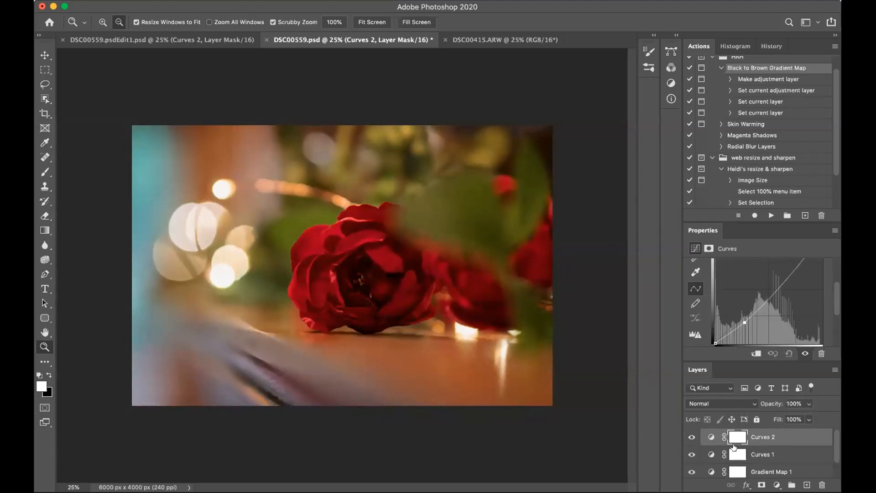
- Compare the photo with and without the Curves 1 layer, and examine the Curves 2 curve and its histogram
{"action": "left_click", "coordinate": [693, 453]}
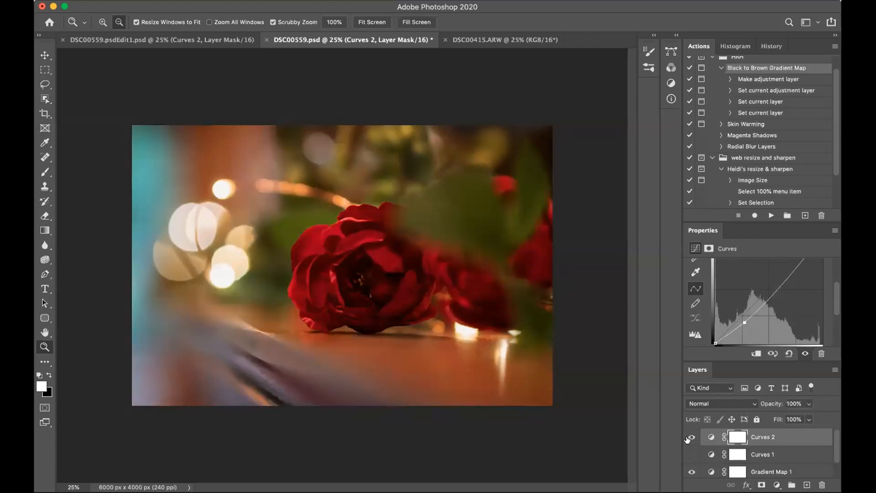
{"action": "left_click", "coordinate": [692, 454]}
{"action": "left_click", "coordinate": [689, 458]}
{"action": "left_click", "coordinate": [691, 455]}
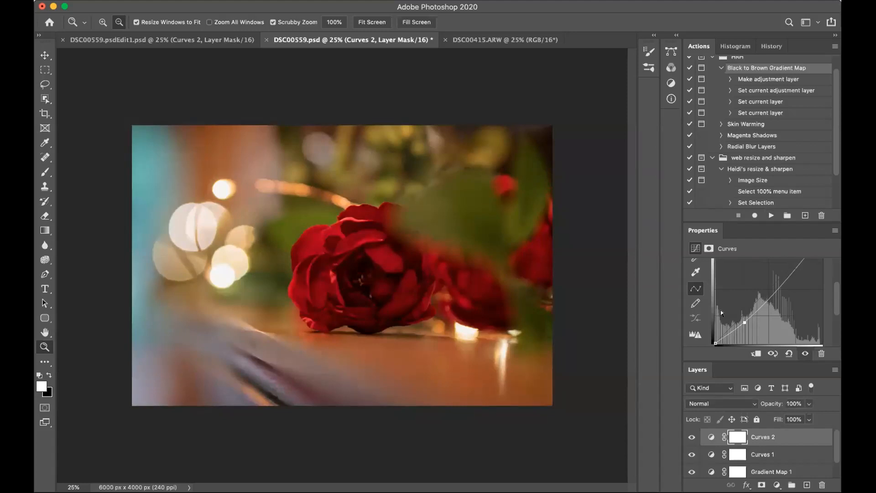
{"action": "scroll", "coordinate": [721, 310], "scroll_direction": "up", "scroll_amount": 3}
{"action": "scroll", "coordinate": [721, 311], "scroll_direction": "down", "scroll_amount": 2}
{"action": "scroll", "coordinate": [764, 313], "scroll_direction": "down", "scroll_amount": 2}
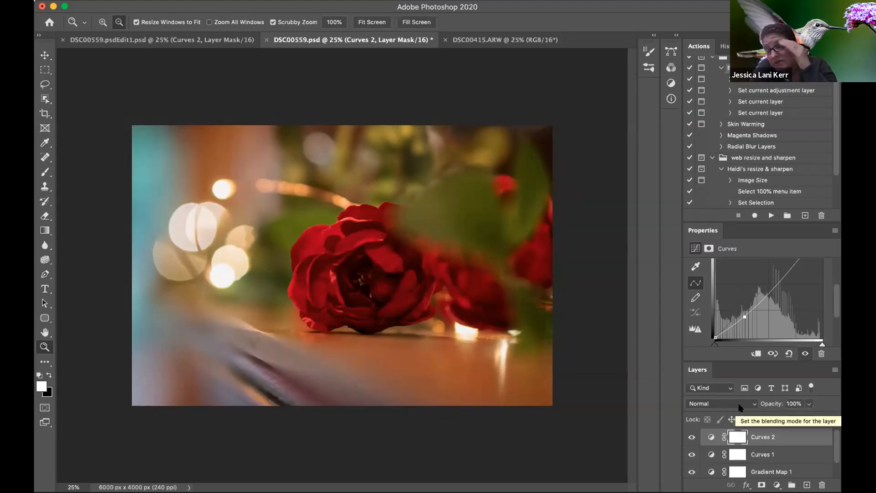
{"action": "scroll", "coordinate": [734, 315], "scroll_direction": "down", "scroll_amount": 1}
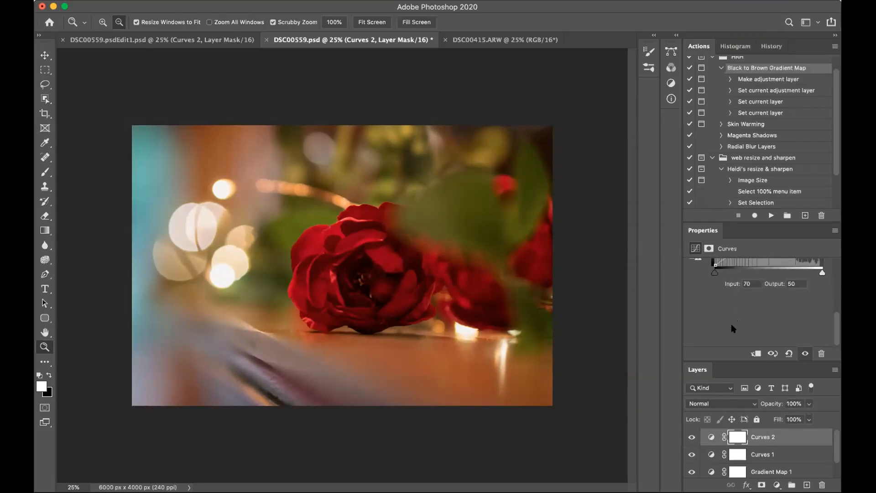
{"action": "scroll", "coordinate": [696, 313], "scroll_direction": "down", "scroll_amount": 2}
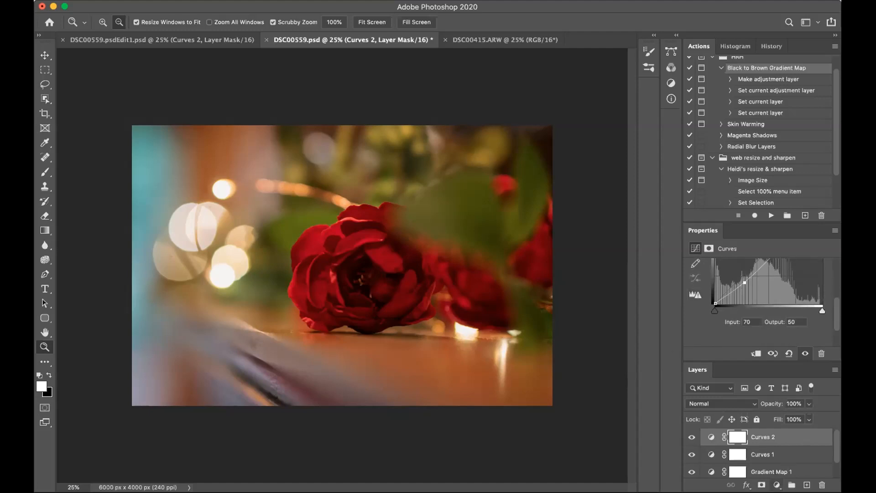
- Add a third Curves adjustment layer above Curves 2 and delete it again
{"action": "left_click", "coordinate": [777, 484]}
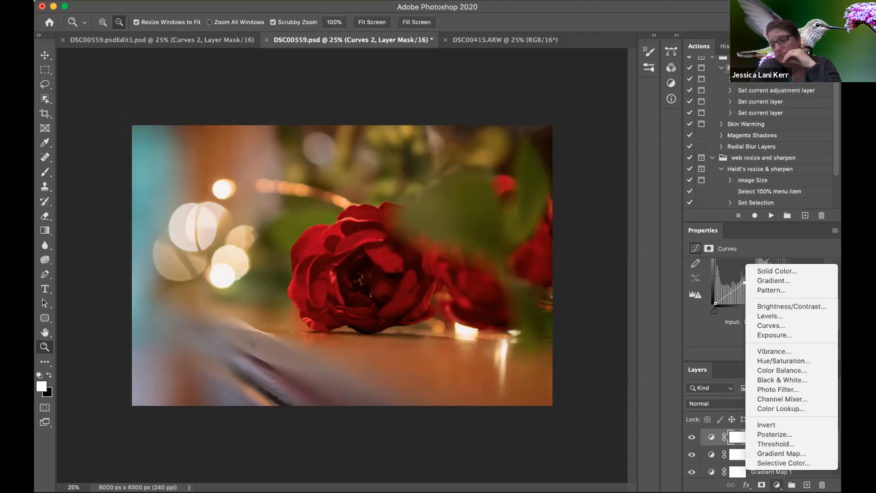
{"action": "left_click", "coordinate": [774, 325]}
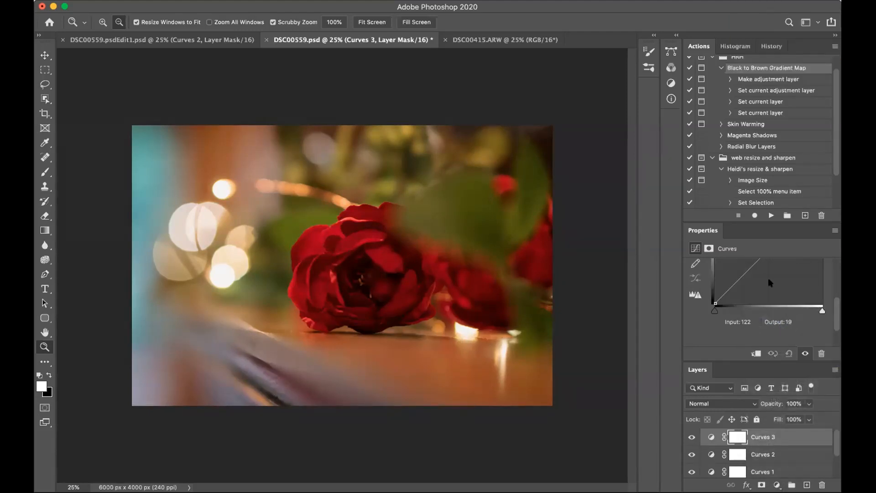
{"action": "scroll", "coordinate": [754, 269], "scroll_direction": "down", "scroll_amount": 3}
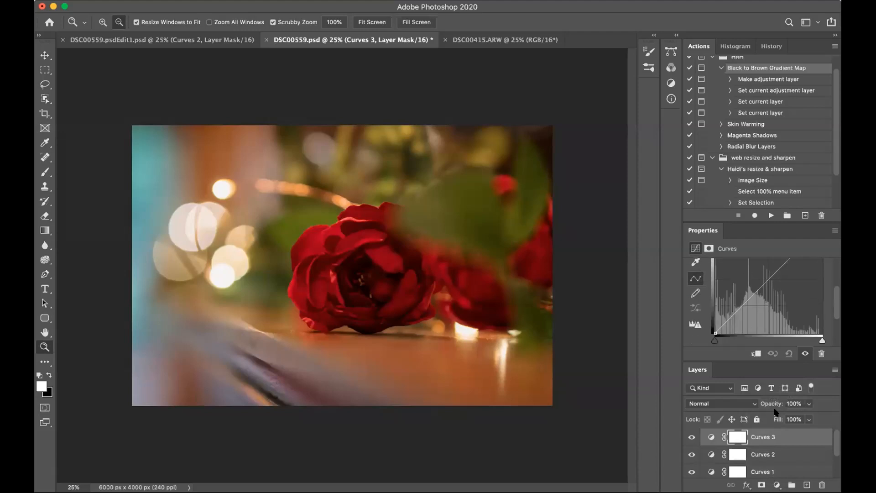
{"action": "right_click", "coordinate": [767, 440]}
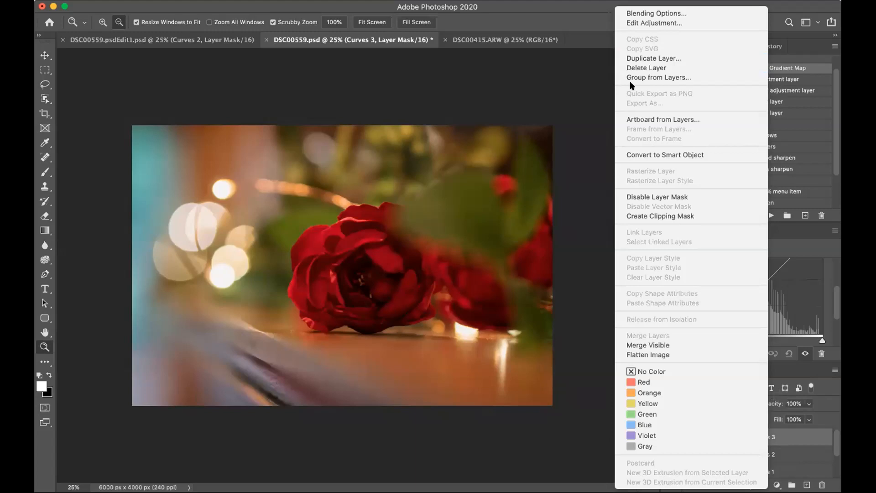
{"action": "left_click", "coordinate": [631, 67]}
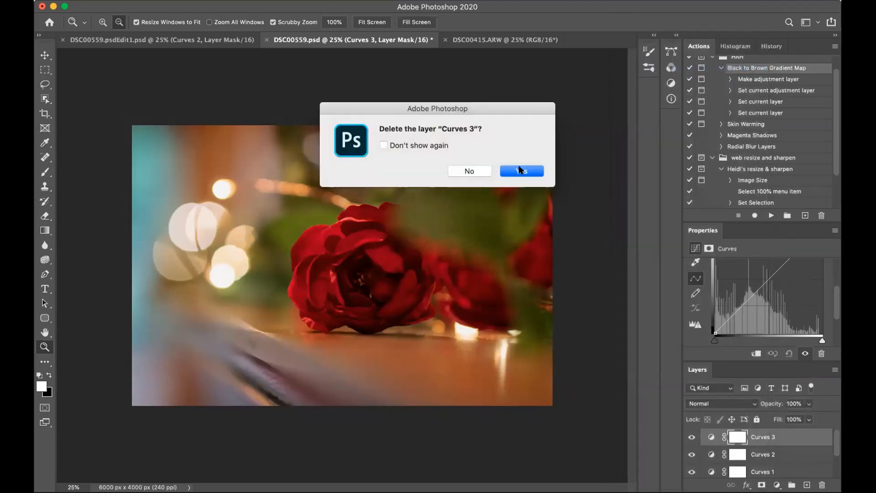
{"action": "left_click", "coordinate": [519, 170]}
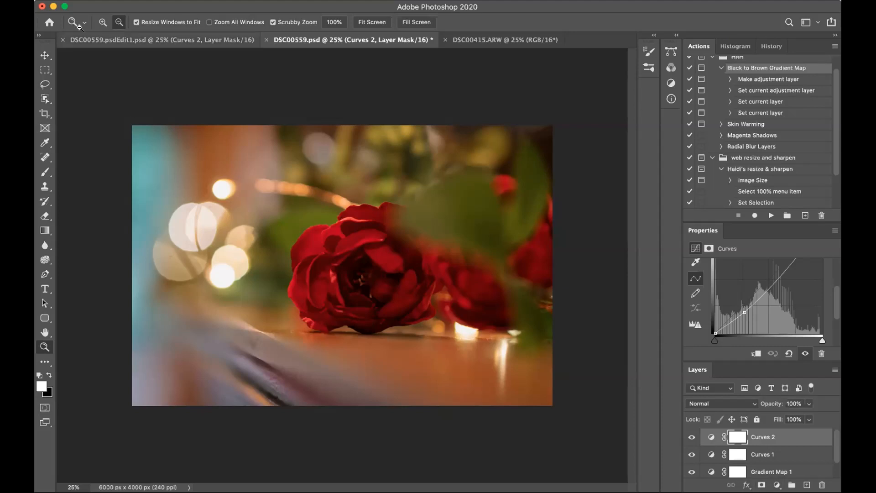
{"action": "left_click", "coordinate": [777, 485]}
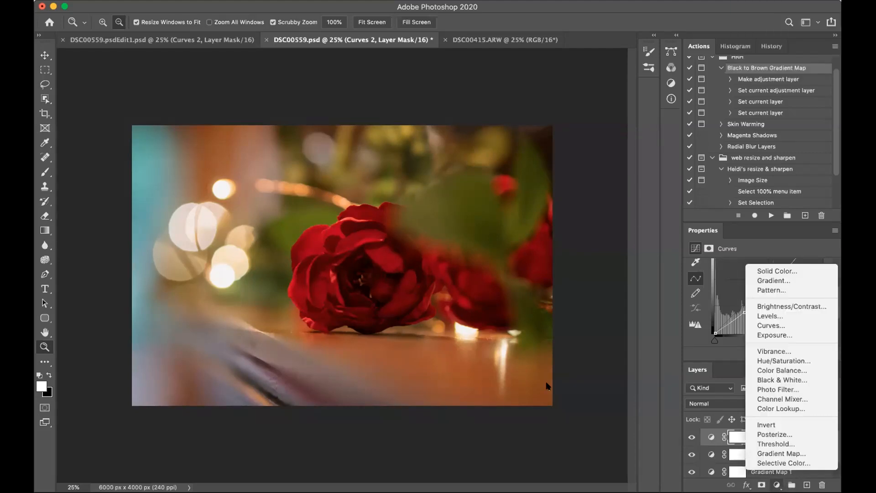
{"action": "left_click", "coordinate": [539, 446]}
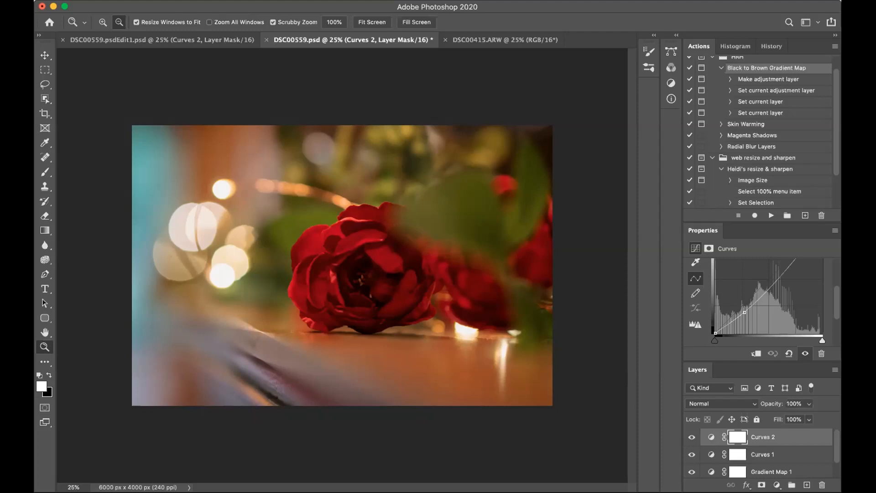
{"action": "left_click", "coordinate": [777, 484]}
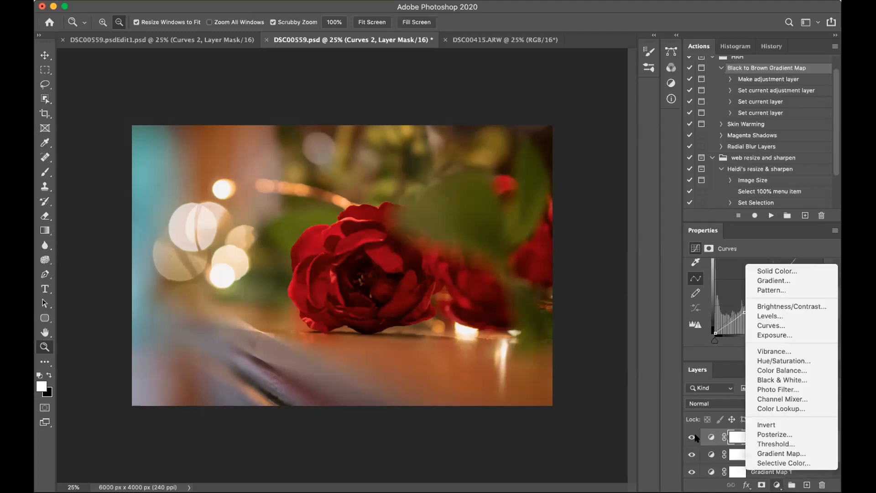
{"action": "left_click", "coordinate": [443, 341]}
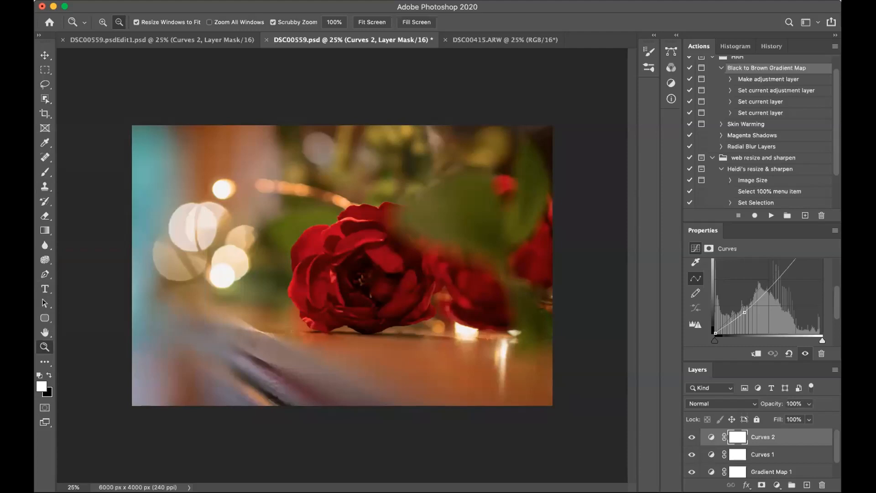
- Add a Curves adjustment layer above Curves 2 and give it an additional vector mask
{"action": "left_click", "coordinate": [777, 484]}
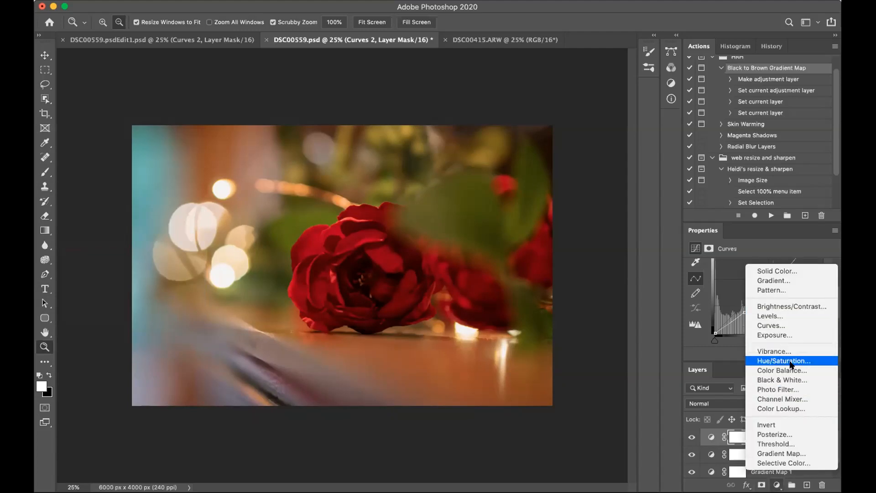
{"action": "left_click", "coordinate": [788, 325]}
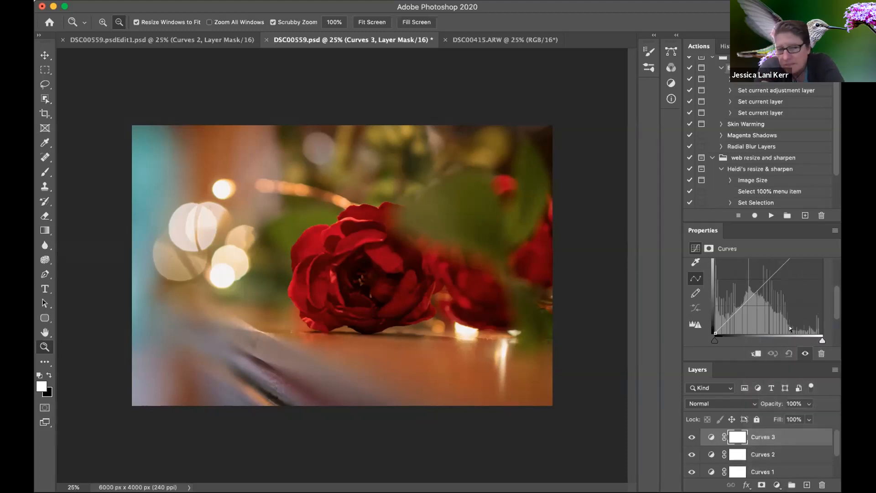
{"action": "scroll", "coordinate": [802, 316], "scroll_direction": "up", "scroll_amount": 3}
{"action": "scroll", "coordinate": [802, 316], "scroll_direction": "down", "scroll_amount": 8}
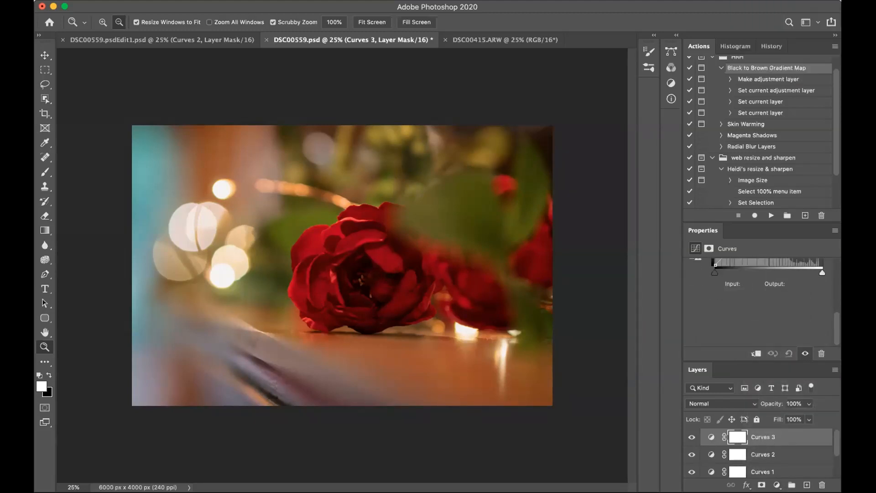
{"action": "left_click", "coordinate": [762, 485]}
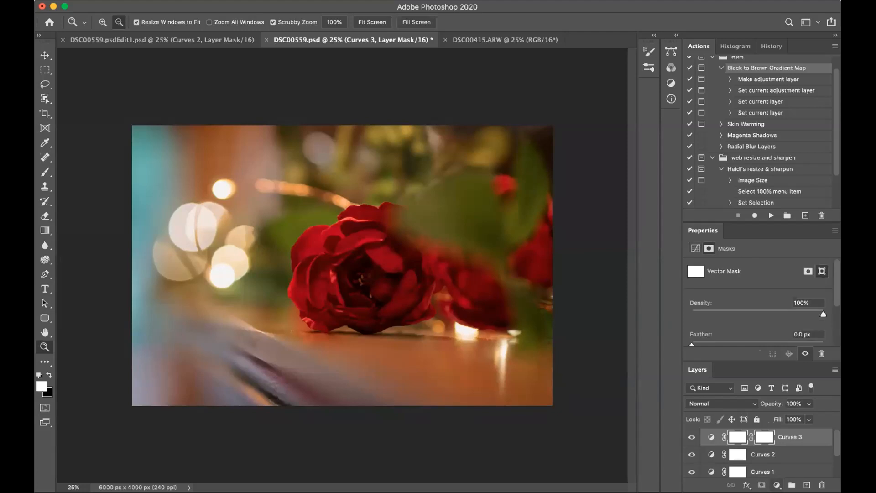
- Return from the mask properties to the curve settings of the Curves 3 layer and examine its histogram
{"action": "left_click", "coordinate": [776, 484]}
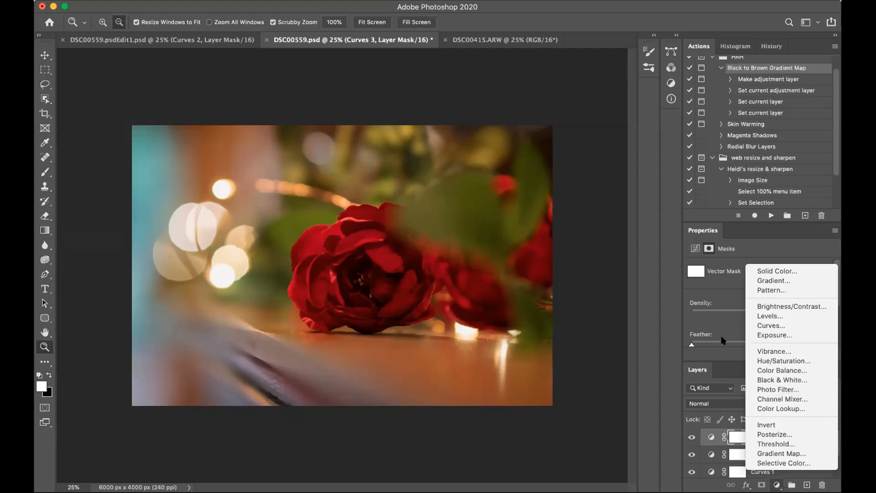
{"action": "left_click", "coordinate": [634, 437]}
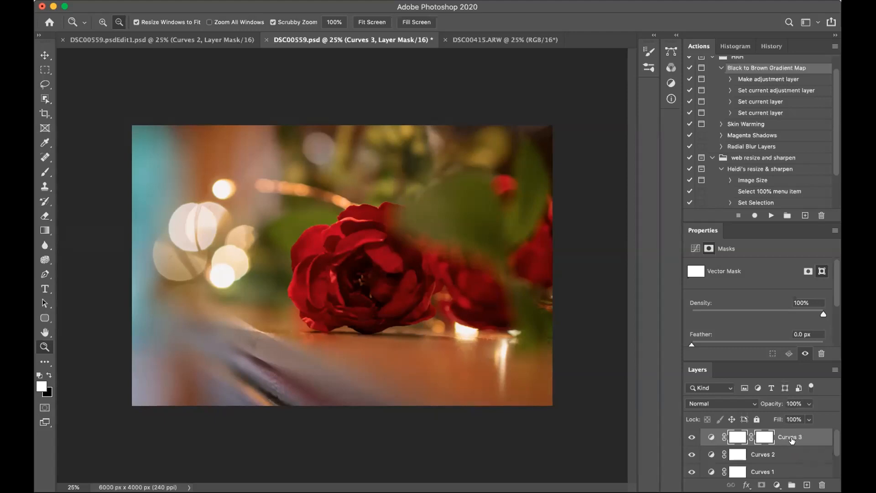
{"action": "left_click", "coordinate": [792, 440]}
{"action": "scroll", "coordinate": [776, 292], "scroll_direction": "down", "scroll_amount": 2}
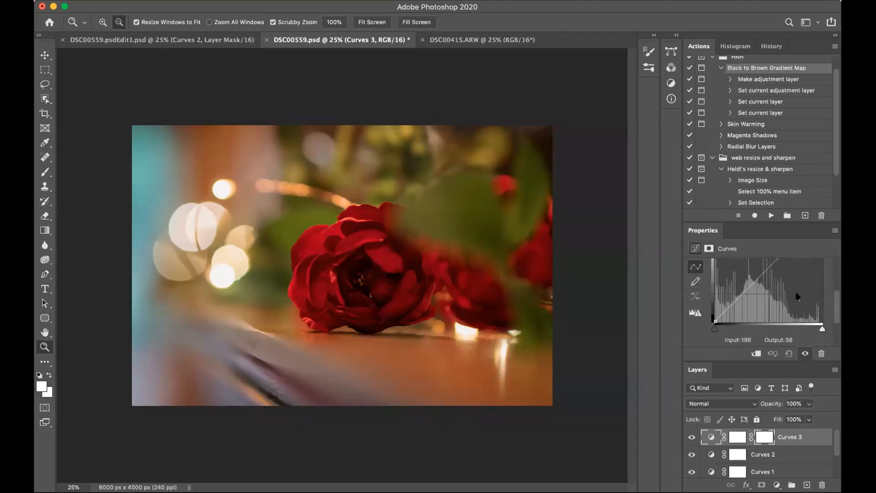
{"action": "left_click", "coordinate": [773, 266]}
{"action": "scroll", "coordinate": [814, 271], "scroll_direction": "up", "scroll_amount": 1}
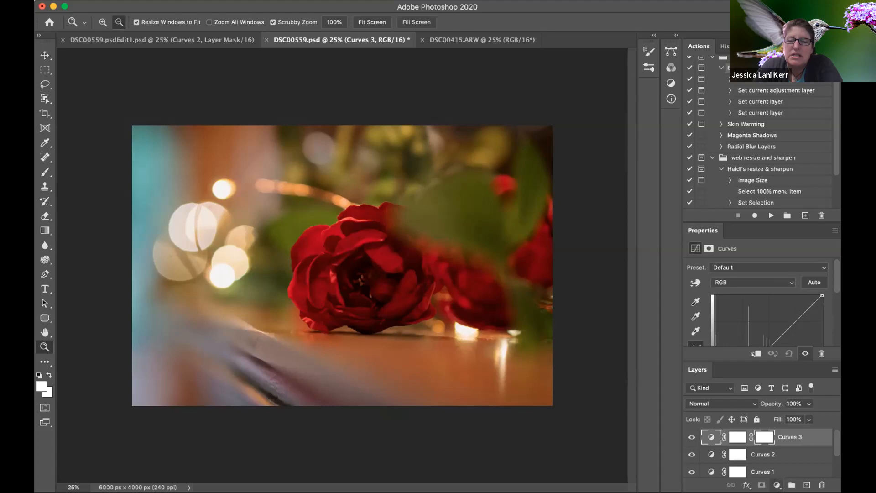
- Add a Curves adjustment layer above Curves 3 and raise the middle of its RGB curve to brighten the photo
{"action": "left_click", "coordinate": [777, 485]}
{"action": "left_click", "coordinate": [808, 325]}
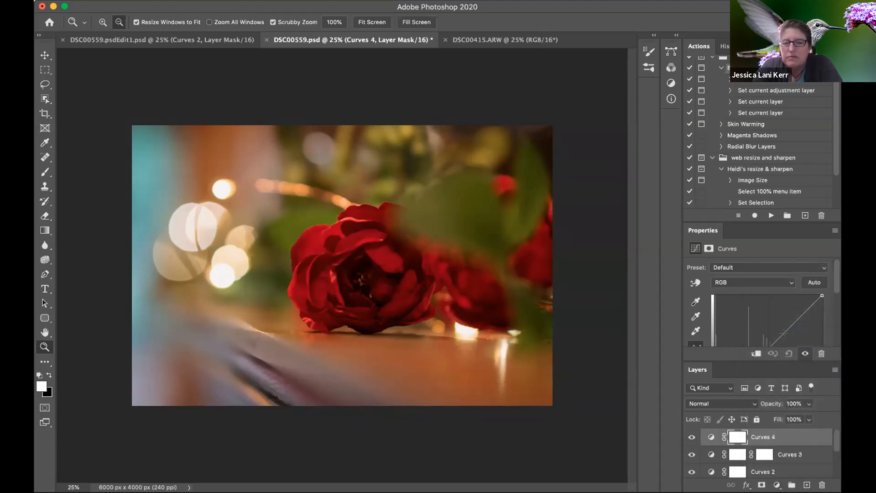
{"action": "scroll", "coordinate": [777, 331], "scroll_direction": "down", "scroll_amount": 2}
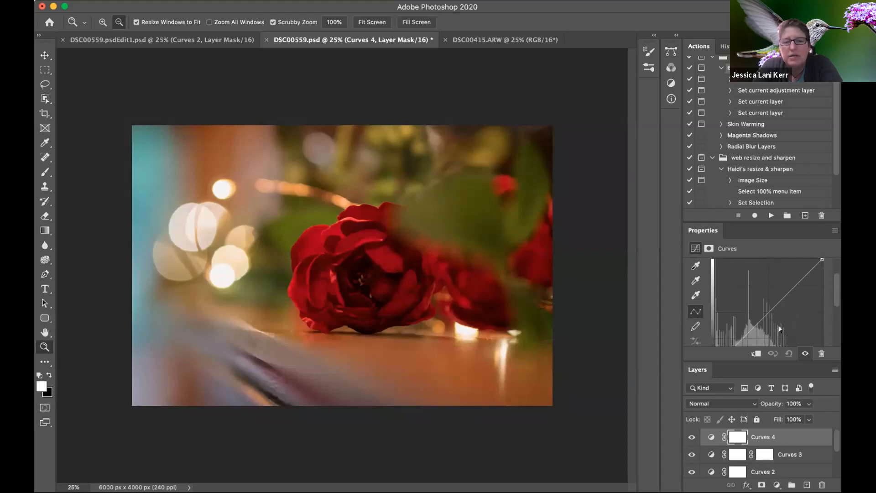
{"action": "left_click_drag", "start_coordinate": [772, 304], "coordinate": [767, 289]}
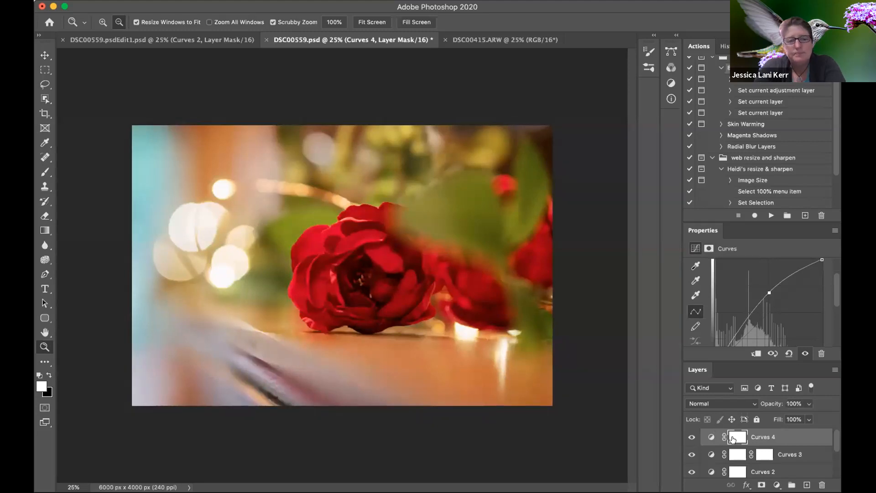
- Invert the Curves 4 layer mask to black and reveal the brightening over the main rose with a white 1400 px Brush
{"action": "left_click", "coordinate": [732, 439]}
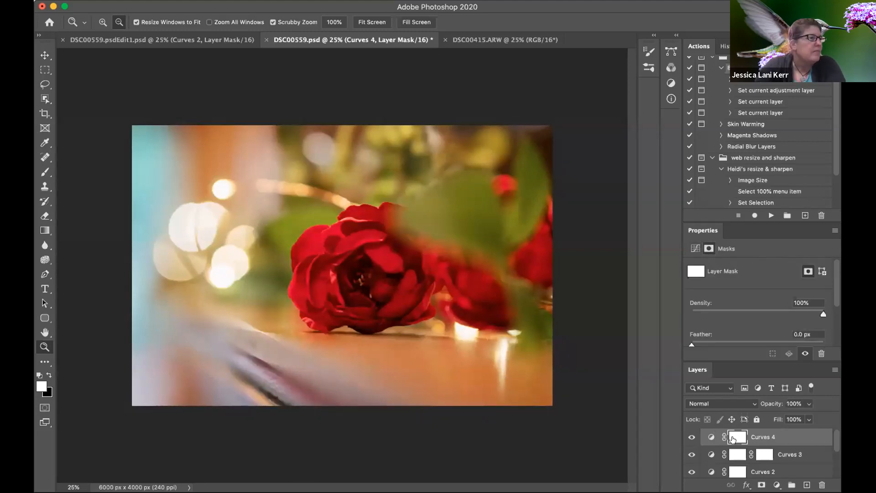
{"action": "key", "text": "super+i"}
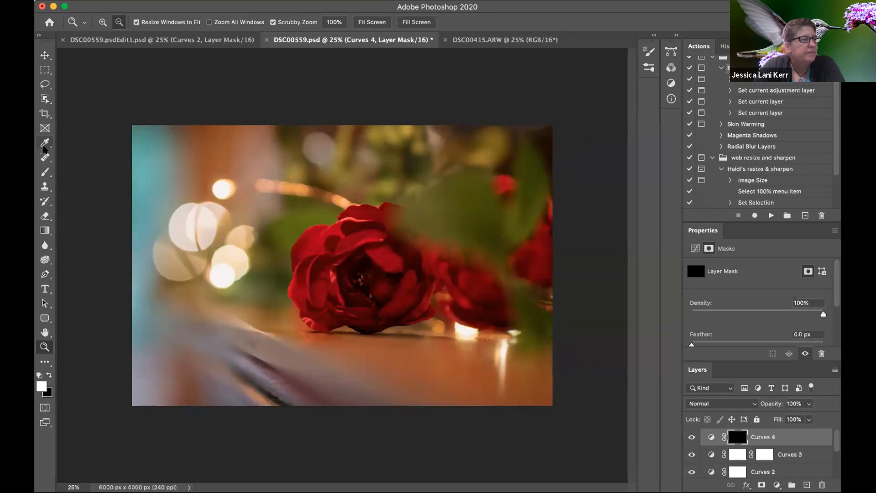
{"action": "left_click", "coordinate": [44, 172]}
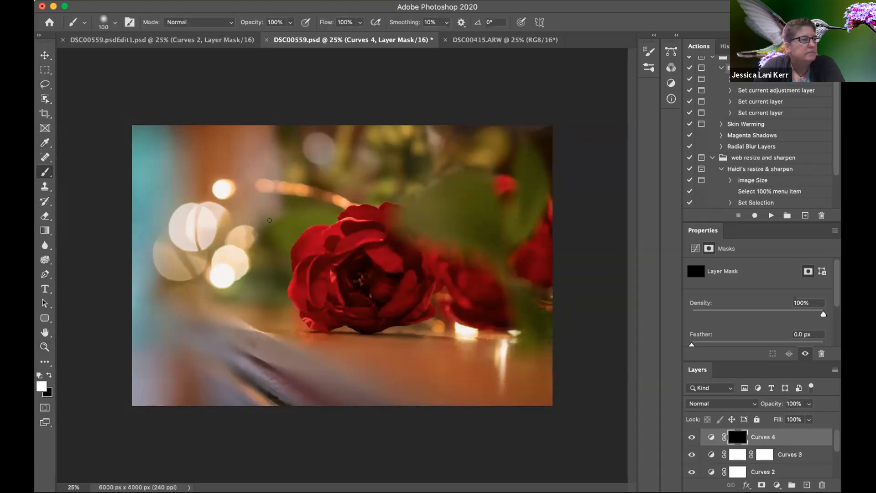
{"action": "key", "text": "bracketright"}
{"action": "key", "text": "bracketright"}
{"action": "key", "text": "bracketright"}
{"action": "key", "text": "bracketright"}
{"action": "key", "text": "bracketright"}
{"action": "key", "text": "bracketright"}
{"action": "key", "text": "bracketright"}
{"action": "key", "text": "bracketright"}
{"action": "key", "text": "bracketright"}
{"action": "key", "text": "bracketright"}
{"action": "key", "text": "bracketright"}
{"action": "key", "text": "bracketright"}
{"action": "key", "text": "bracketright"}
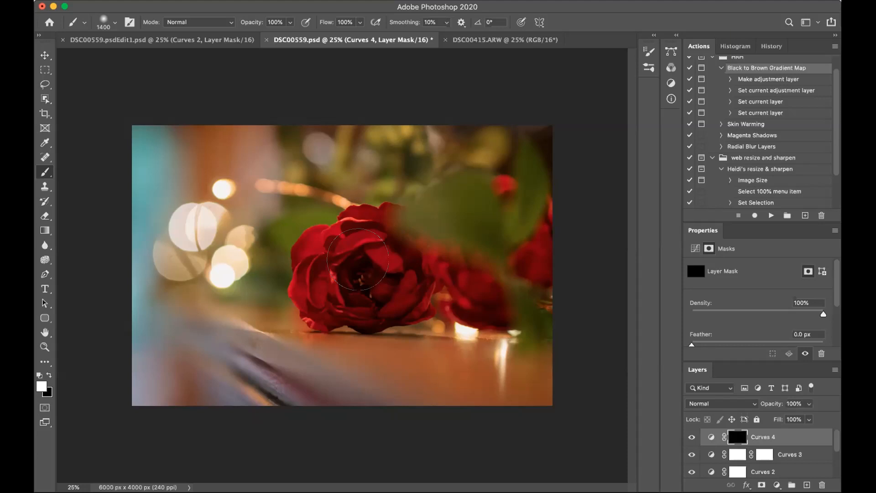
{"action": "left_click", "coordinate": [357, 259]}
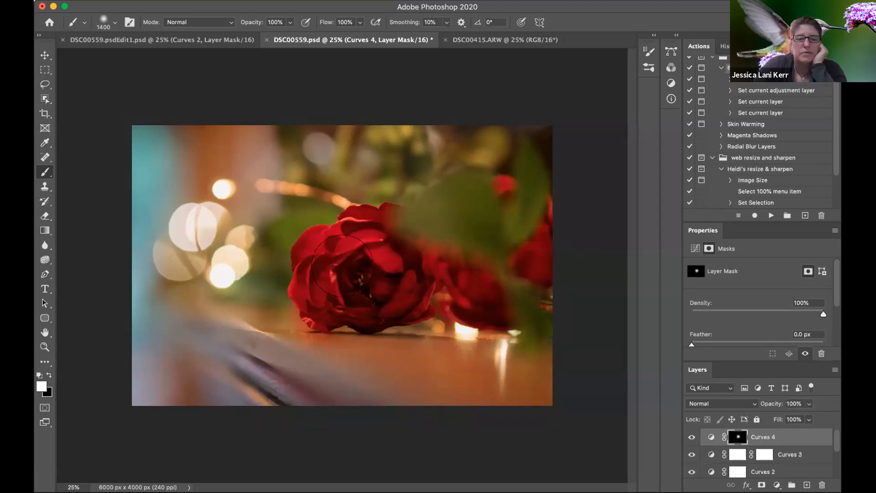
{"action": "left_click", "coordinate": [337, 276]}
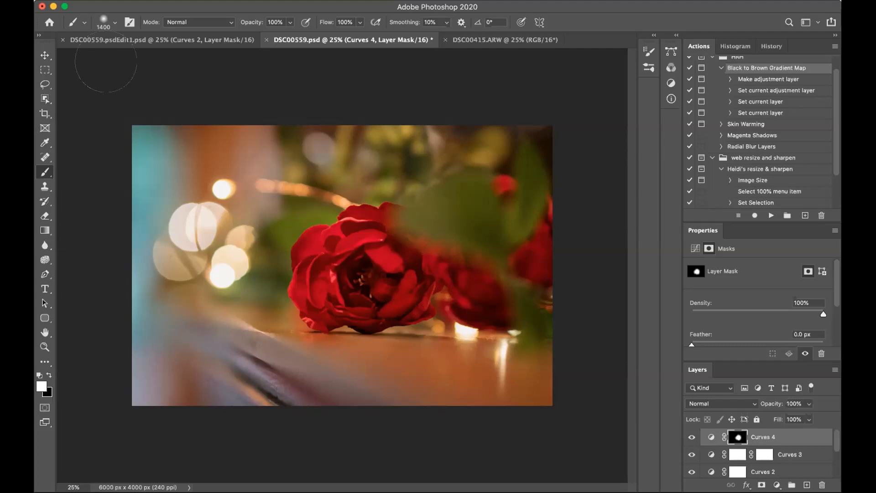
- Deselect the layers and examine the camera data in the file information of DSC00559.psd without changing it
{"action": "left_click", "coordinate": [45, 55]}
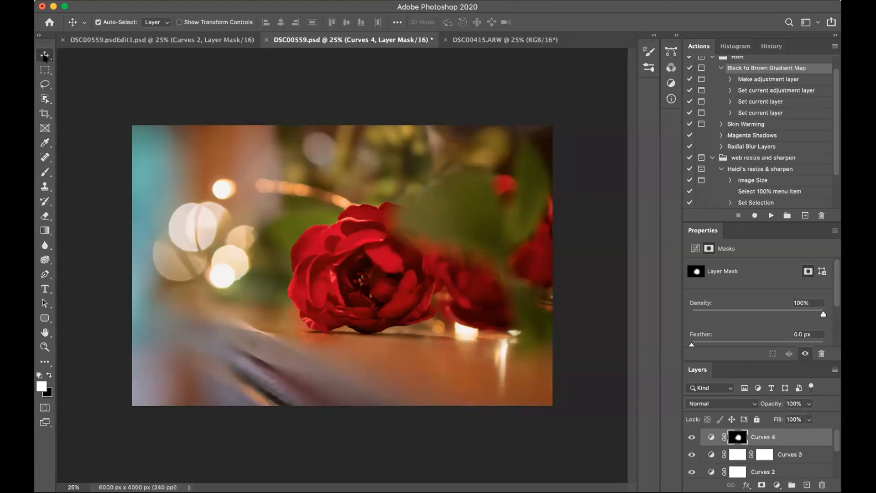
{"action": "left_click", "coordinate": [90, 83]}
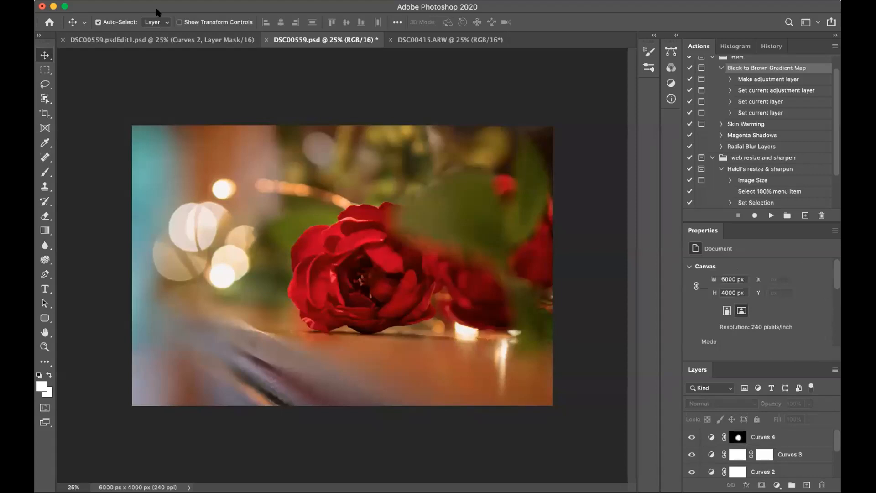
{"action": "left_click", "coordinate": [121, 1]}
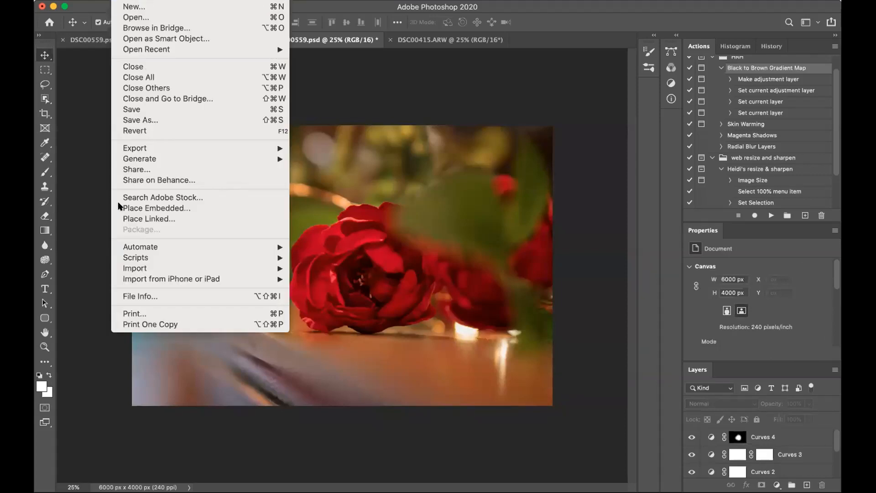
{"action": "left_click", "coordinate": [122, 296]}
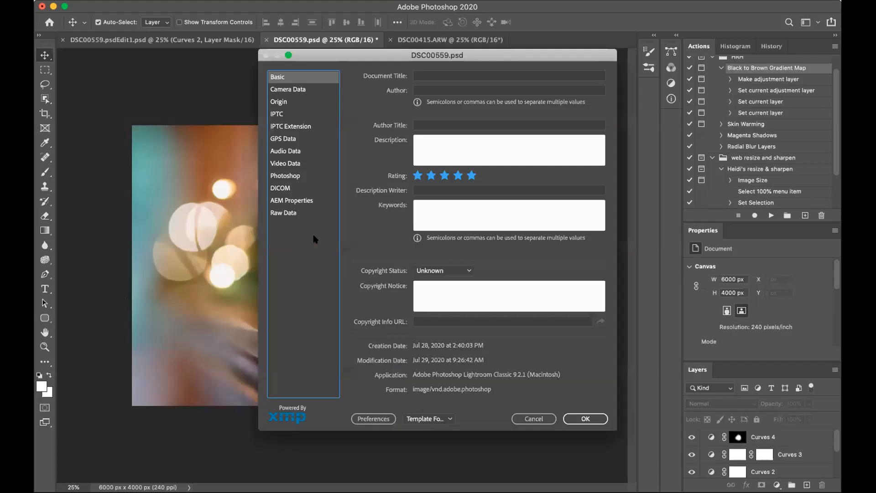
{"action": "left_click", "coordinate": [292, 93]}
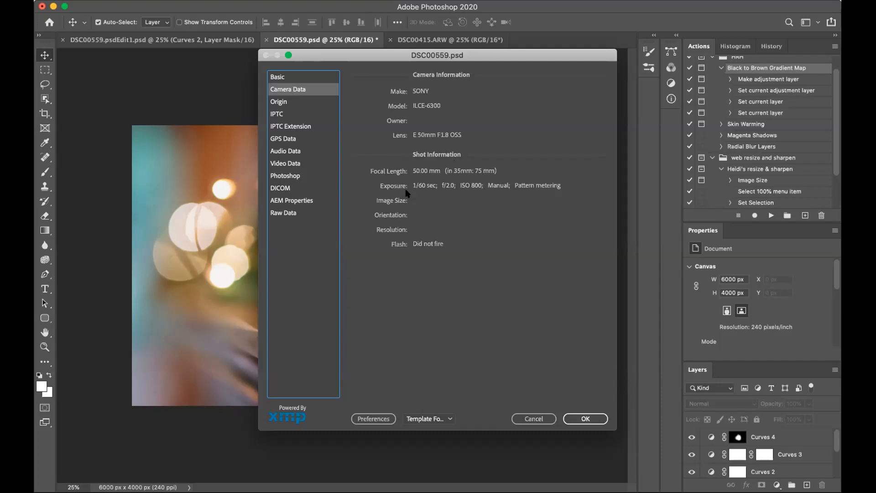
{"action": "left_click", "coordinate": [541, 419]}
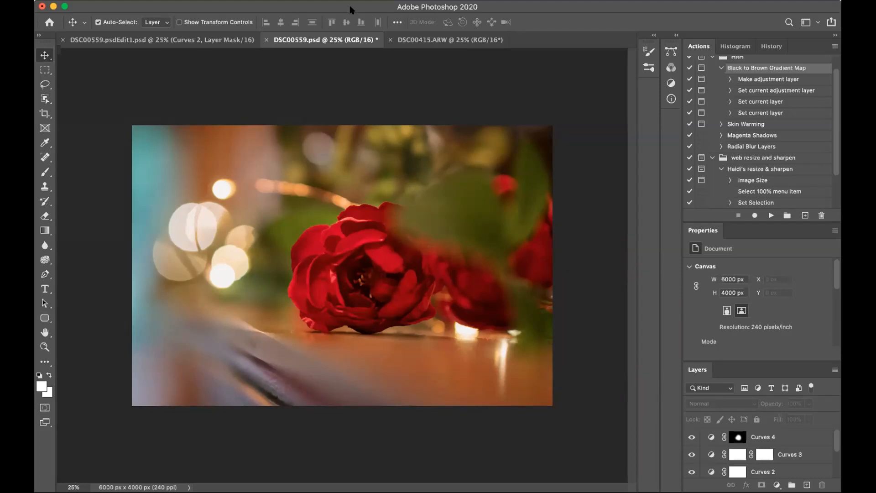
- Glance at the DSC00559.psdEdit1.psd version of the rose and switch to the cat photo DSC00415.ARW
{"action": "left_click", "coordinate": [203, 0]}
{"action": "key", "text": "Escape"}
{"action": "left_click", "coordinate": [435, 41]}
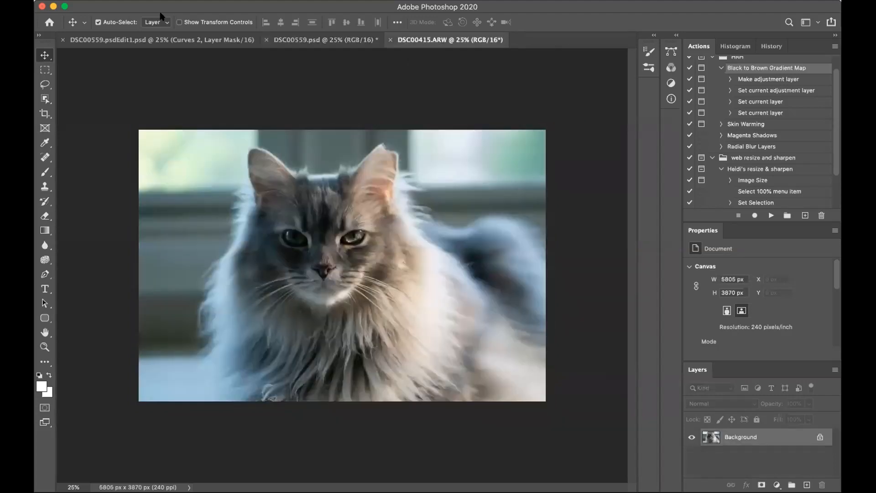
{"action": "left_click", "coordinate": [164, 40]}
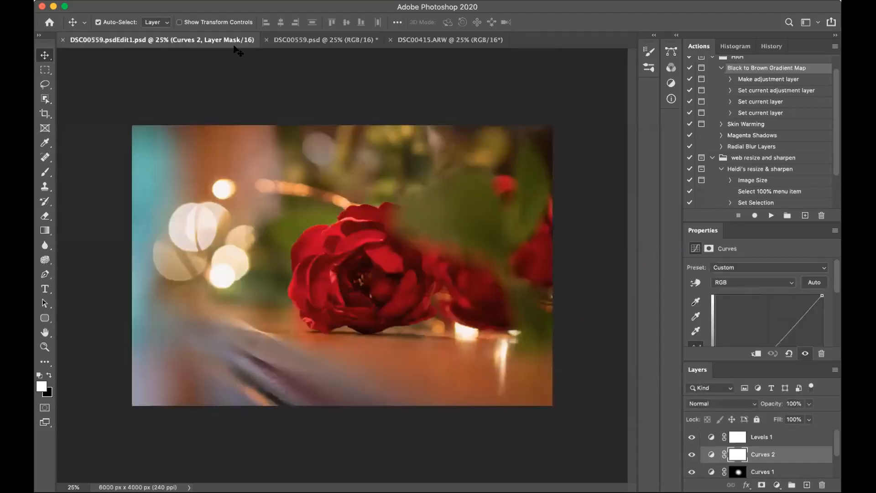
{"action": "left_click", "coordinate": [445, 41]}
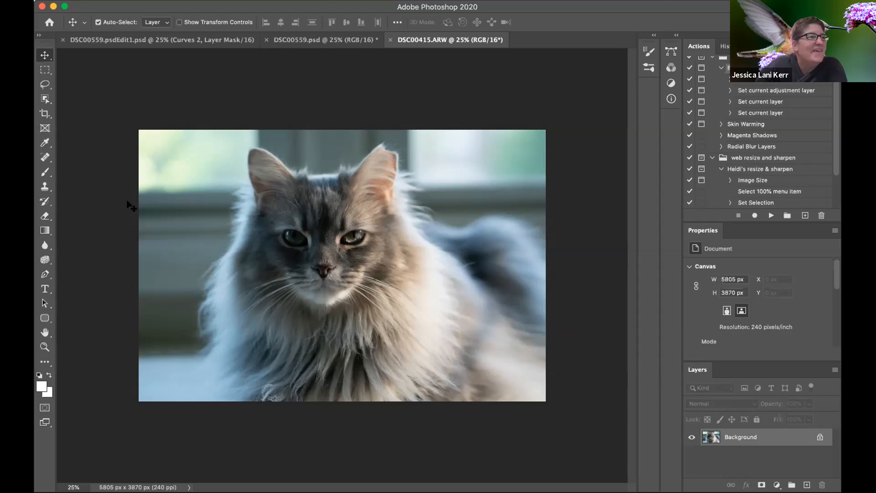
- Try to retouch the small spot between the cat's nose and left eye with the Content-Aware Spot Healing Brush
{"action": "left_click", "coordinate": [45, 157]}
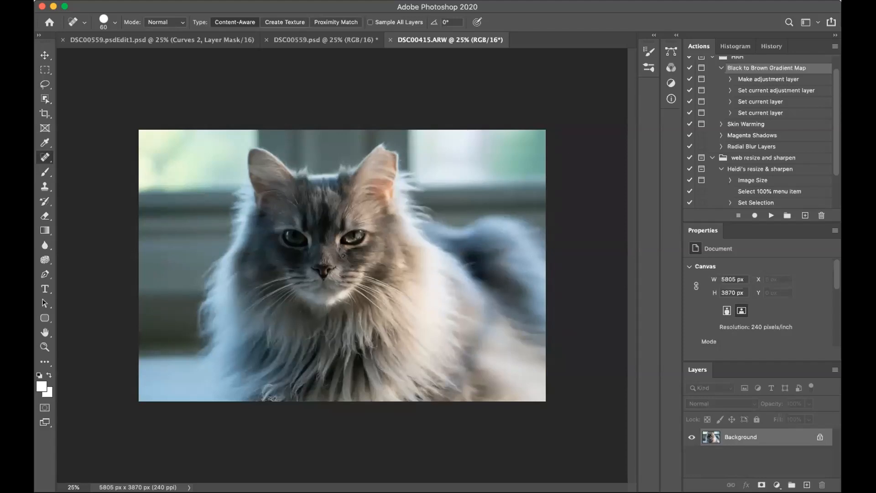
{"action": "left_click", "coordinate": [337, 248]}
{"action": "left_click", "coordinate": [44, 54]}
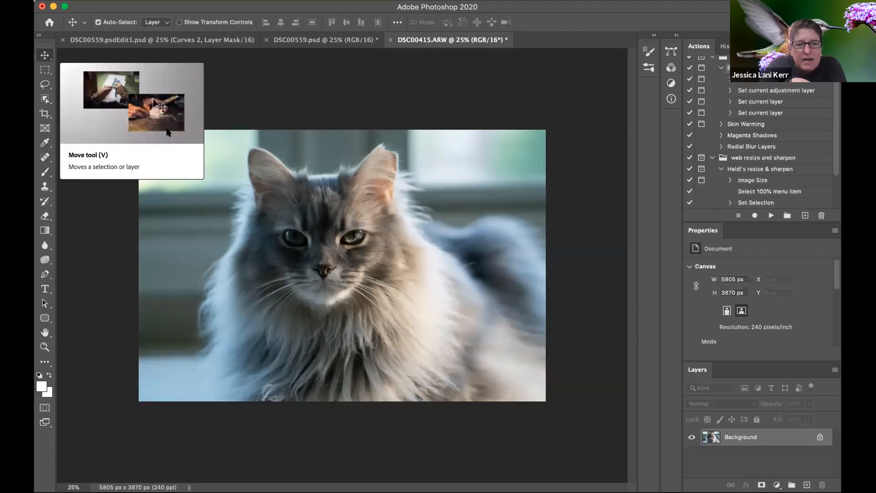
{"action": "right_click", "coordinate": [53, 58]}
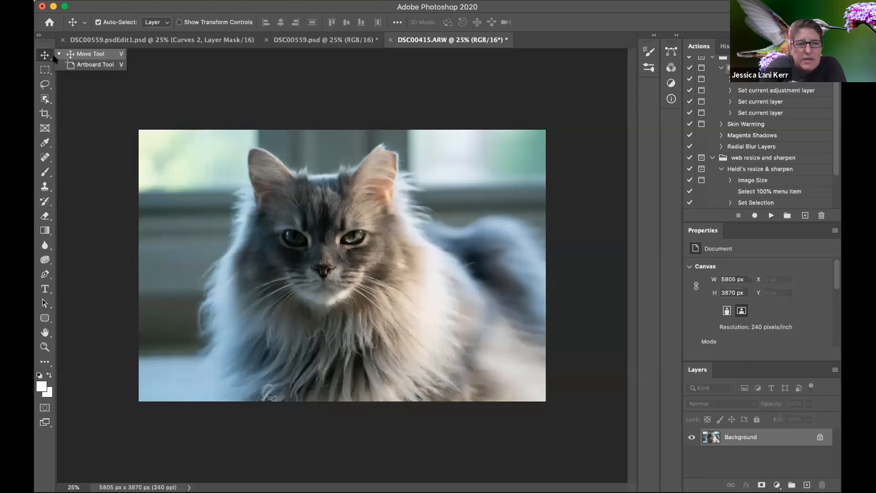
{"action": "left_click", "coordinate": [307, 196]}
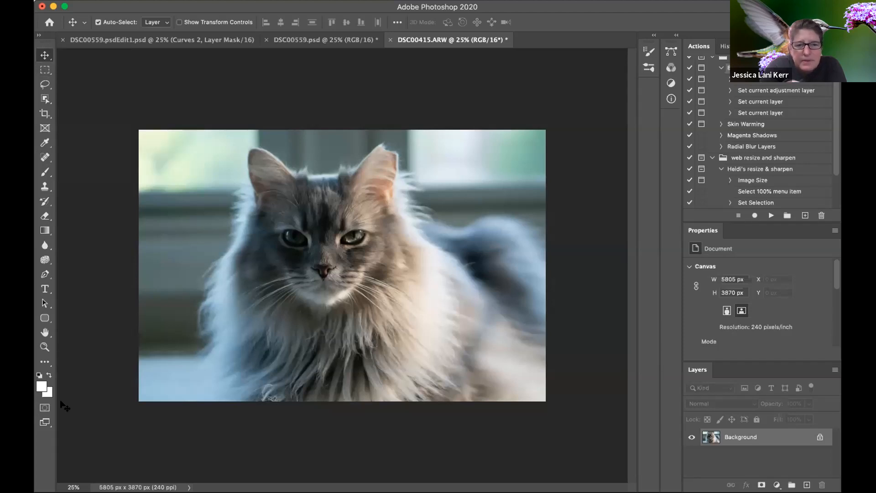
- Undo the last healing retouch on the cat's face
{"action": "left_click", "coordinate": [45, 347]}
{"action": "left_click", "coordinate": [290, 303], "text": "alt"}
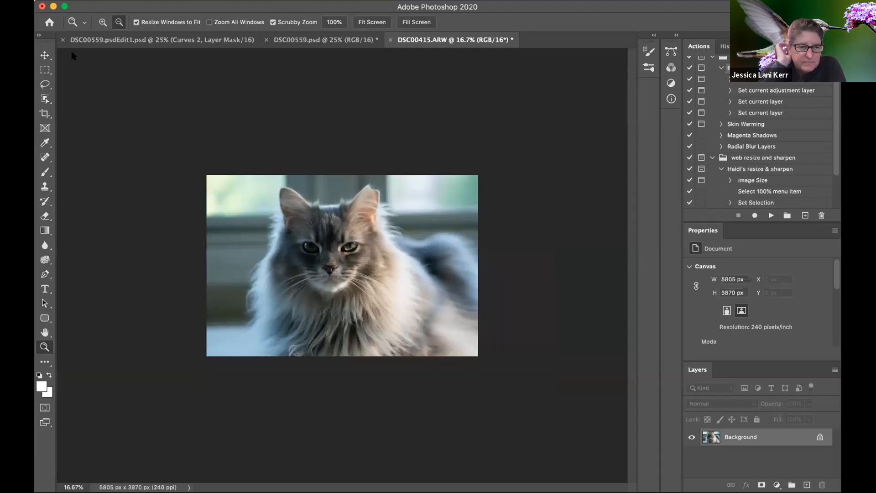
{"action": "left_click", "coordinate": [103, 22]}
{"action": "left_click", "coordinate": [280, 219]}
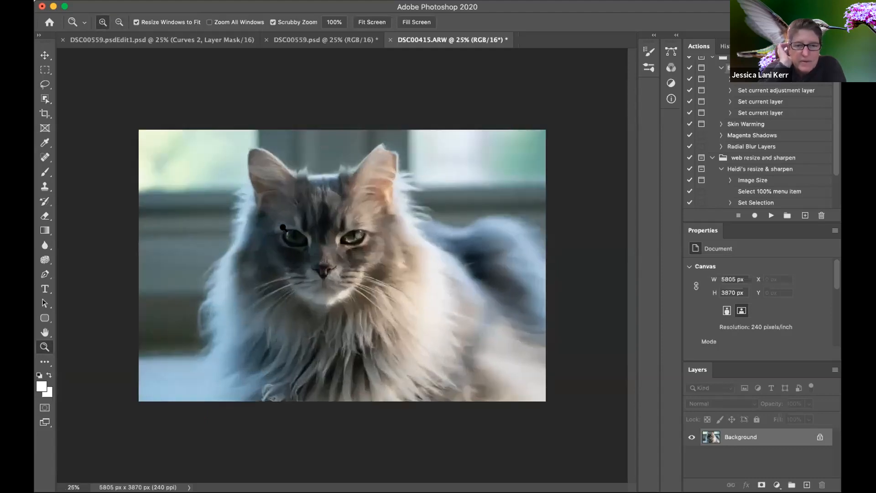
{"action": "left_click", "coordinate": [281, 219]}
{"action": "left_click", "coordinate": [280, 228]}
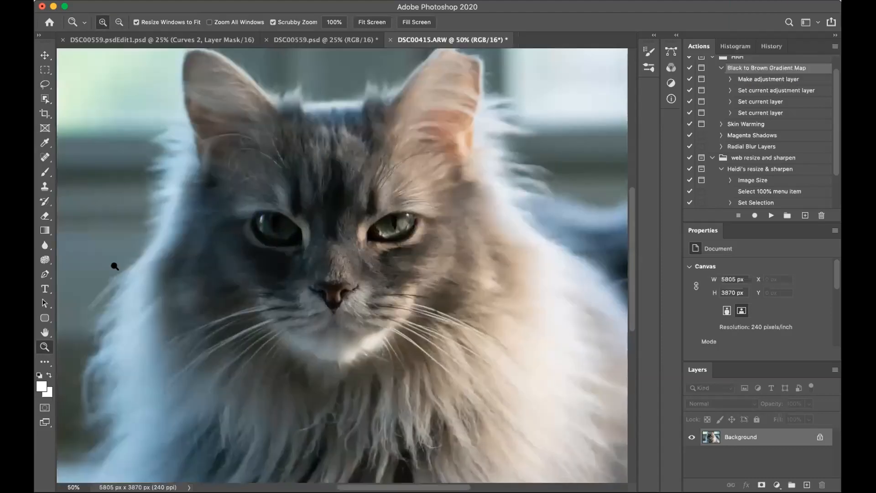
{"action": "key", "text": "super+z"}
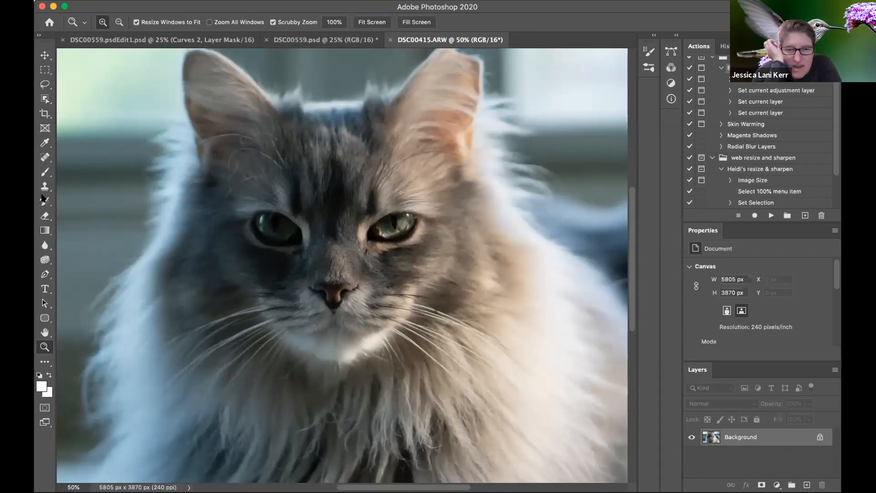
- Heal the spot below the inner corner of the cat's left eye with a 70 px Content-Aware Spot Healing Brush
{"action": "left_click", "coordinate": [46, 142]}
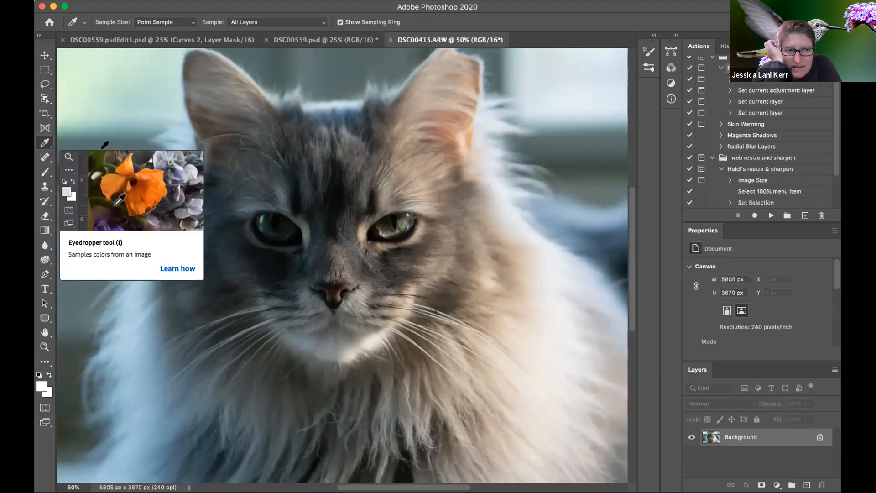
{"action": "left_click", "coordinate": [43, 158]}
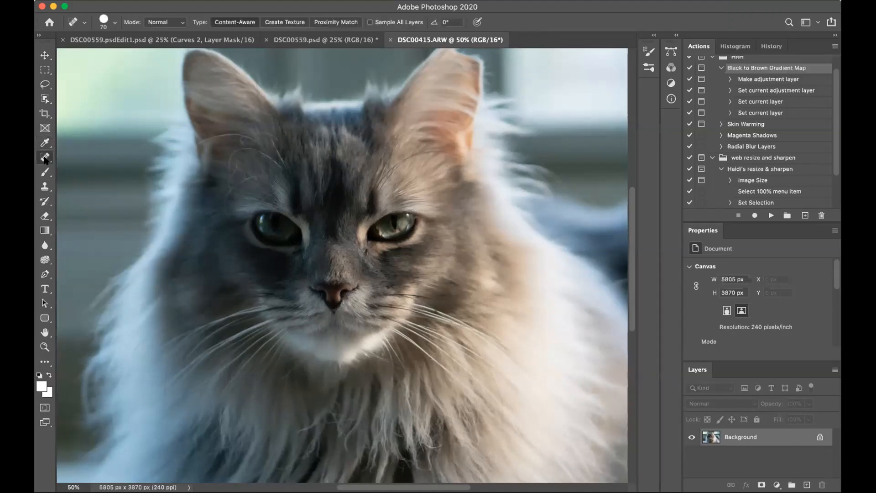
{"action": "left_click", "coordinate": [366, 251]}
- Add a Curves adjustment layer above the cat Background and raise the upper part of its RGB curve to brighten the photo
{"action": "scroll", "coordinate": [362, 251], "scroll_direction": "down", "scroll_amount": 3}
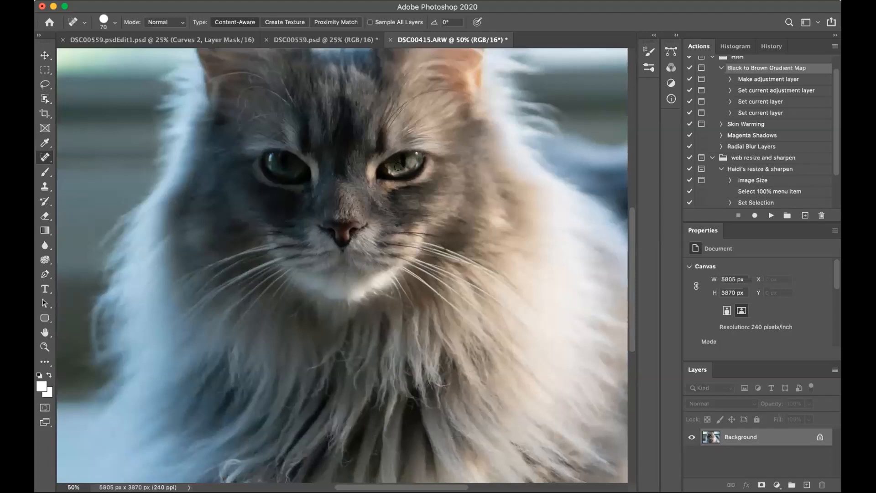
{"action": "scroll", "coordinate": [196, 169], "scroll_direction": "down", "scroll_amount": 4}
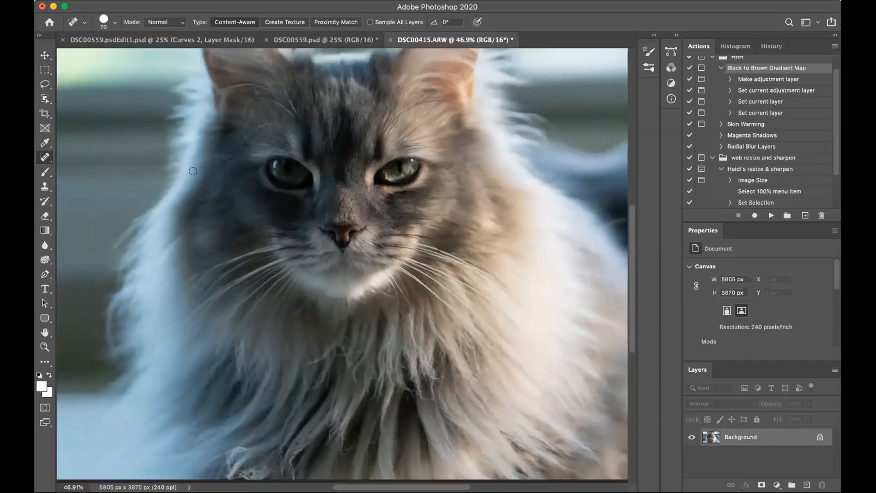
{"action": "scroll", "coordinate": [216, 167], "scroll_direction": "down", "scroll_amount": 1}
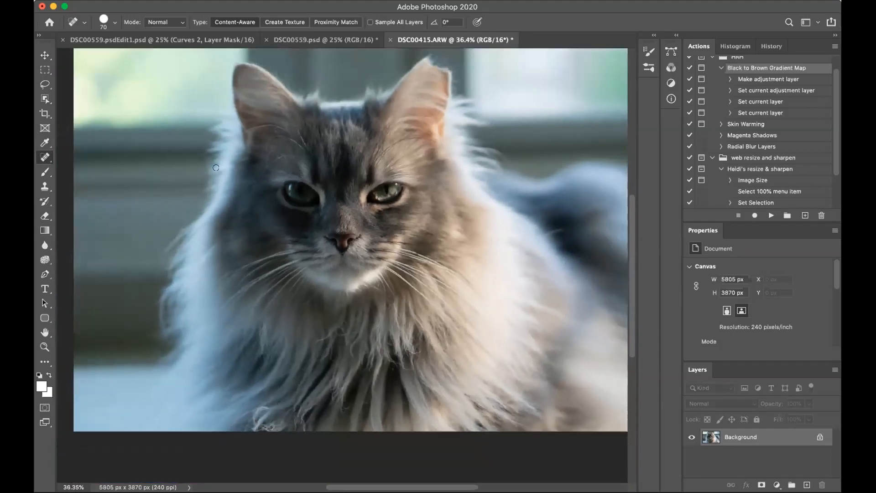
{"action": "scroll", "coordinate": [226, 168], "scroll_direction": "down", "scroll_amount": 1}
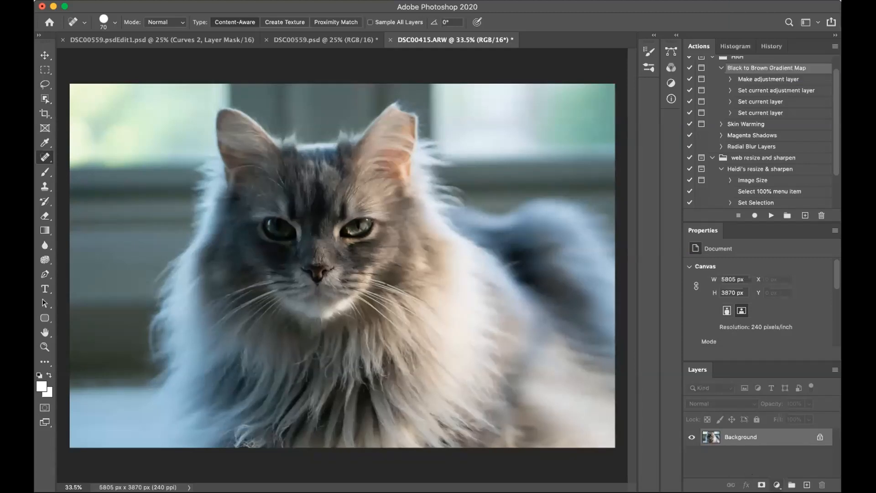
{"action": "left_click", "coordinate": [777, 484]}
{"action": "left_click", "coordinate": [803, 330]}
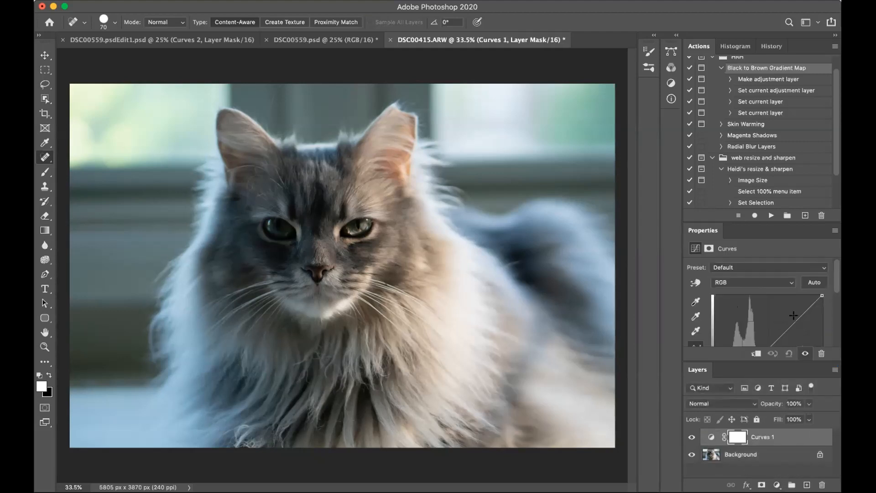
{"action": "left_click_drag", "start_coordinate": [795, 320], "coordinate": [793, 312]}
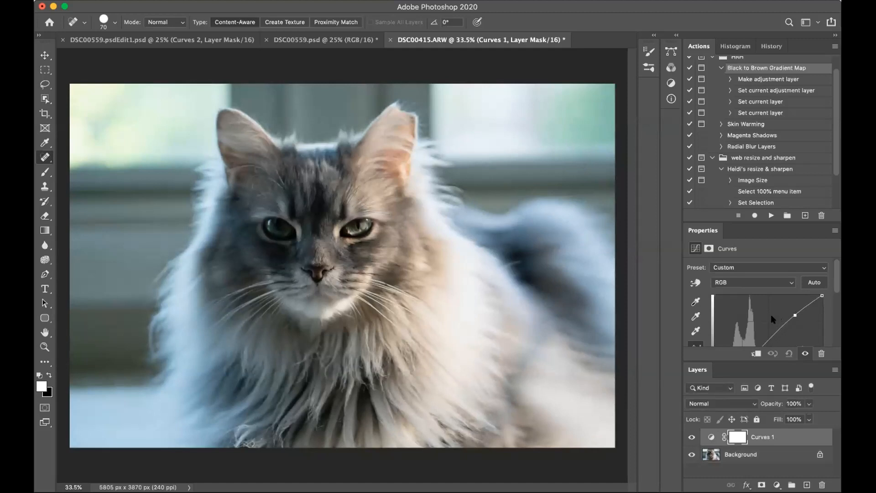
- Add a second Curves adjustment layer above Curves 1 and pull the shadow part of its RGB curve slightly down
{"action": "scroll", "coordinate": [771, 314], "scroll_direction": "down", "scroll_amount": 5}
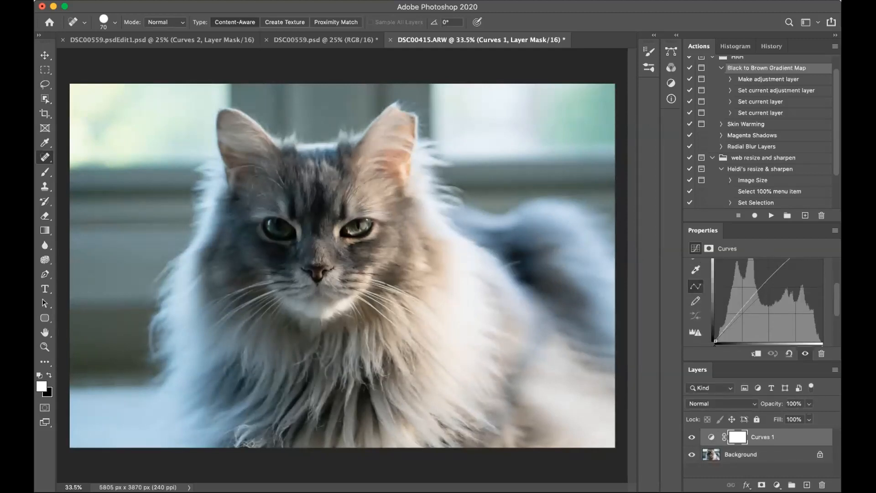
{"action": "left_click", "coordinate": [777, 484]}
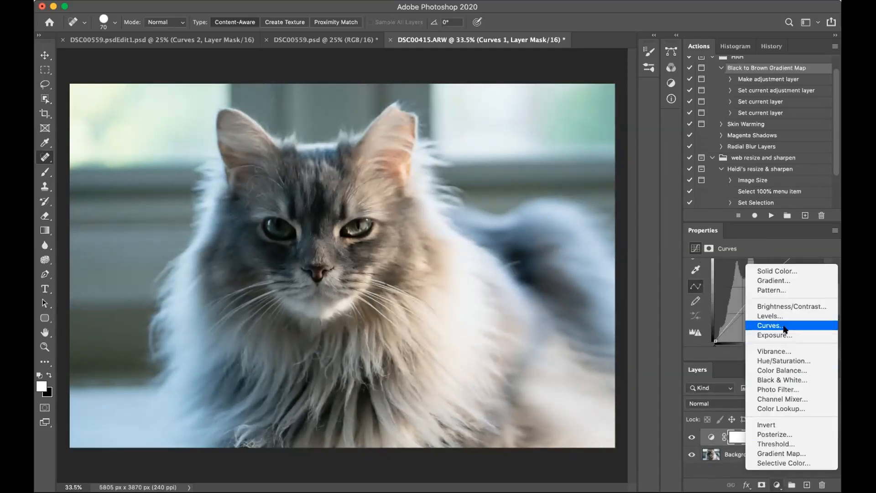
{"action": "left_click", "coordinate": [783, 328]}
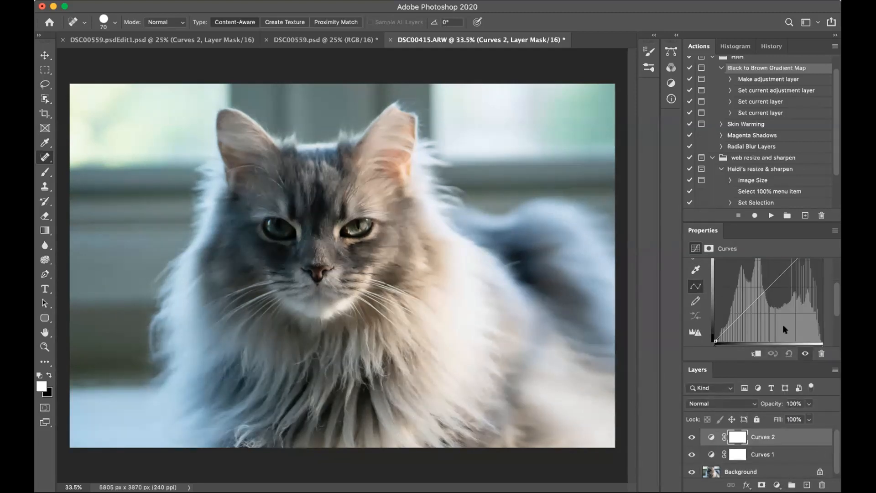
{"action": "left_click", "coordinate": [741, 314]}
{"action": "left_click_drag", "start_coordinate": [740, 312], "coordinate": [738, 315]}
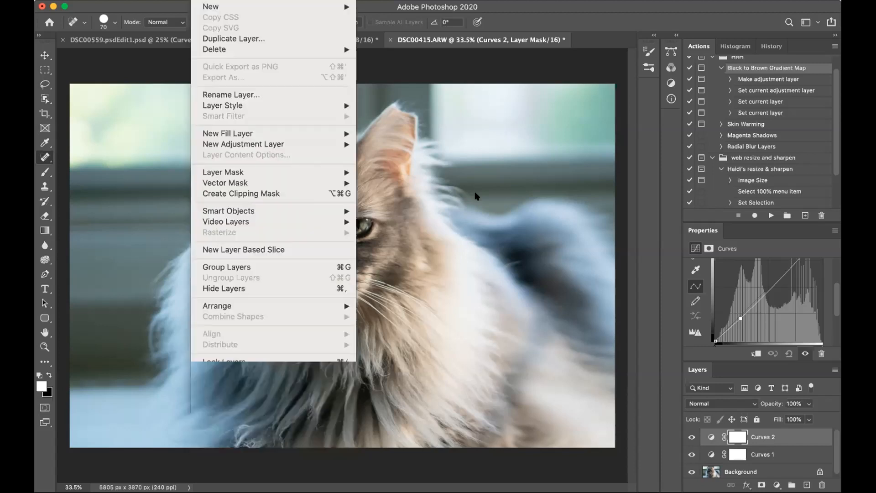
- Duplicate the cat's Background layer as Background copy within the same document and choose the Sponge tool
{"action": "right_click", "coordinate": [777, 465]}
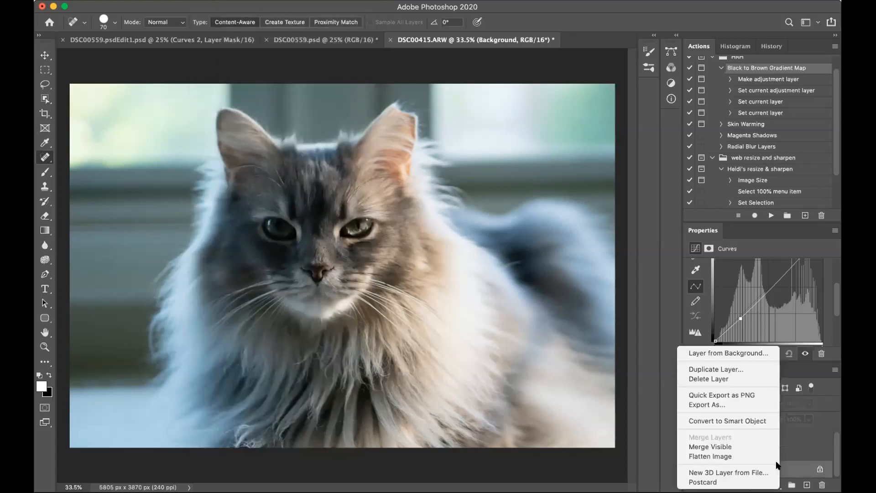
{"action": "left_click", "coordinate": [740, 372]}
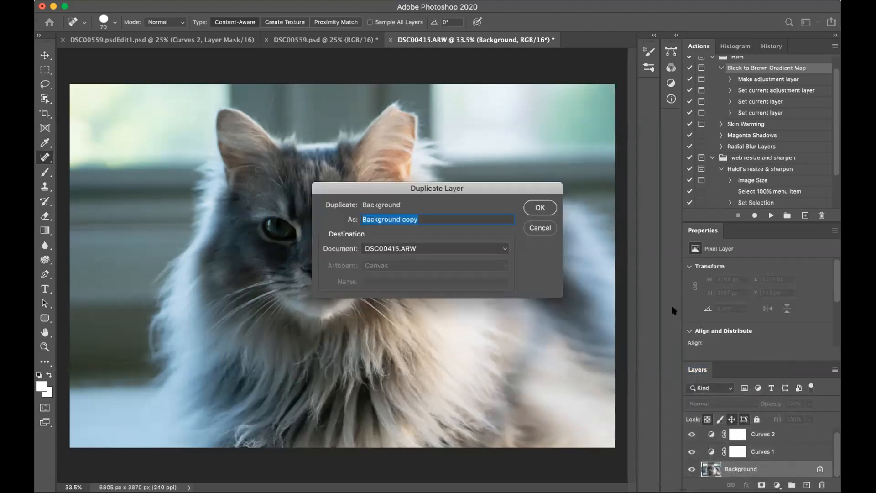
{"action": "left_click", "coordinate": [541, 208]}
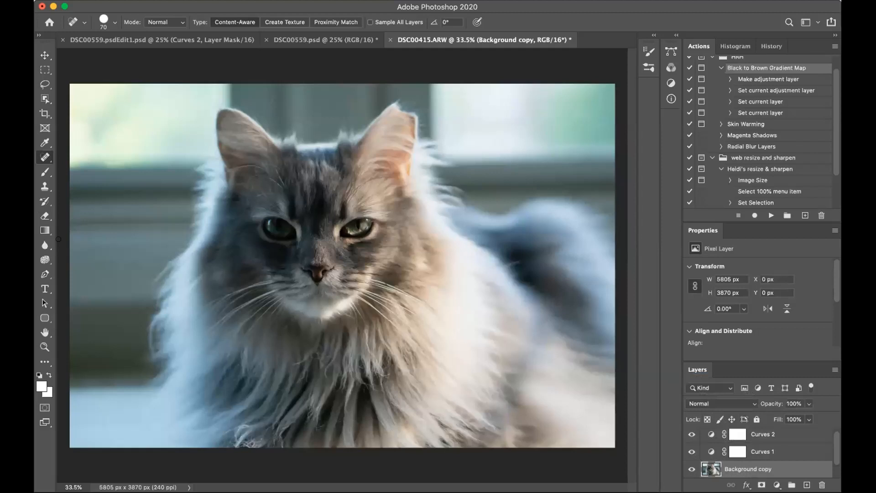
{"action": "left_click", "coordinate": [45, 260]}
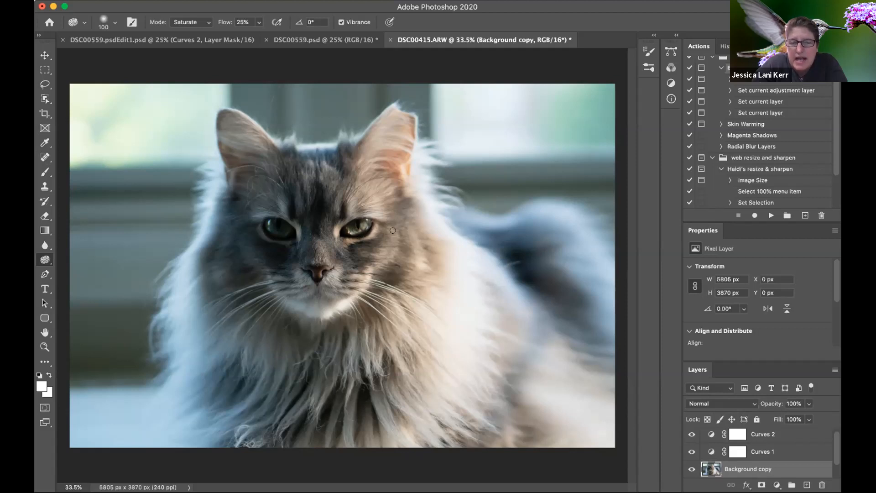
- Compare the cat photo with the Background copy and Curves 1 layers hidden and shown, leaving both visible
{"action": "scroll", "coordinate": [733, 462], "scroll_direction": "down", "scroll_amount": 2}
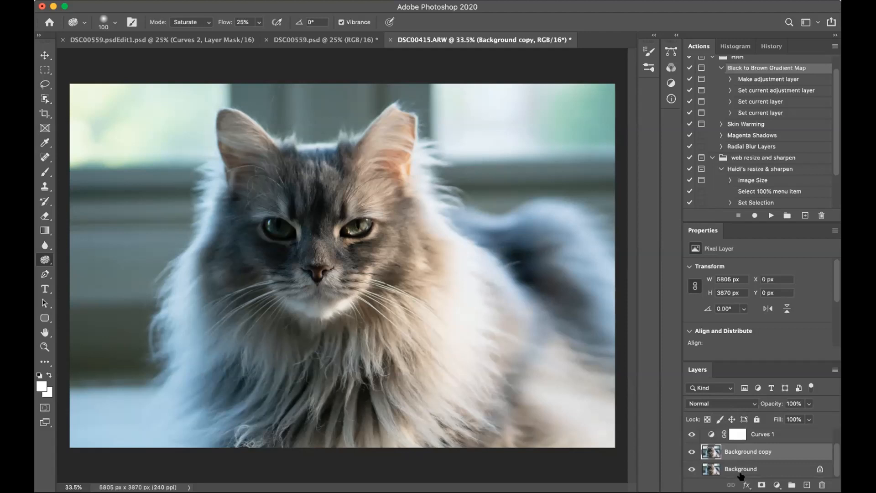
{"action": "left_click", "coordinate": [694, 449]}
{"action": "left_click", "coordinate": [693, 449]}
{"action": "left_click", "coordinate": [692, 451]}
{"action": "left_click", "coordinate": [692, 451]}
{"action": "left_click", "coordinate": [690, 452]}
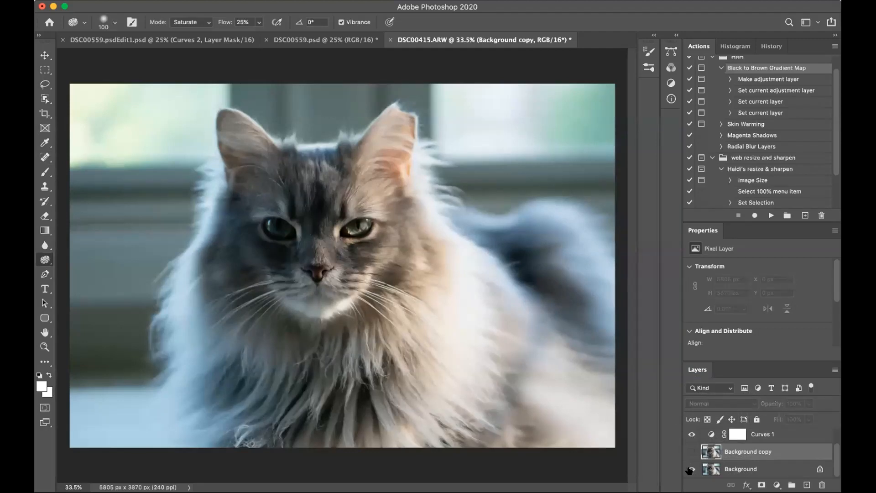
{"action": "left_click", "coordinate": [691, 435]}
{"action": "left_click", "coordinate": [691, 435]}
{"action": "left_click", "coordinate": [691, 452]}
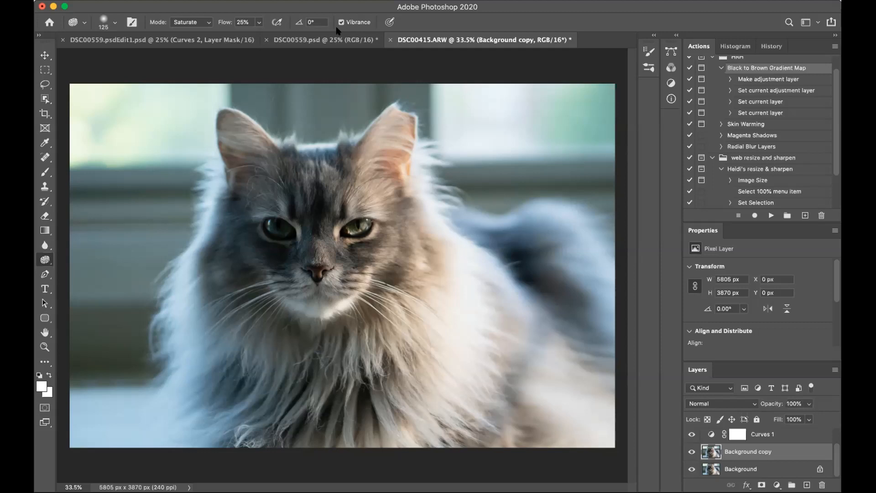
- Saturate the cat's eye on Background copy with a 125 px Sponge in Saturate mode at 25% flow with Vibrance on
{"action": "left_click", "coordinate": [202, 22]}
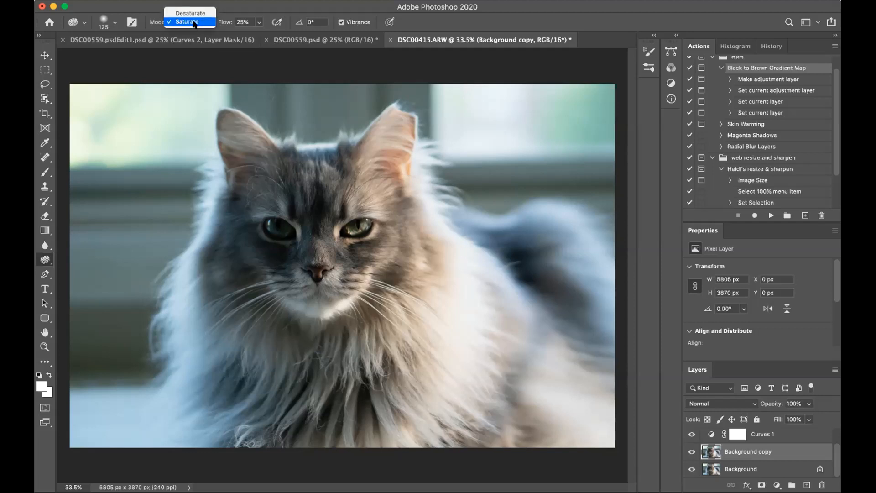
{"action": "left_click", "coordinate": [195, 23]}
{"action": "left_click", "coordinate": [259, 22]}
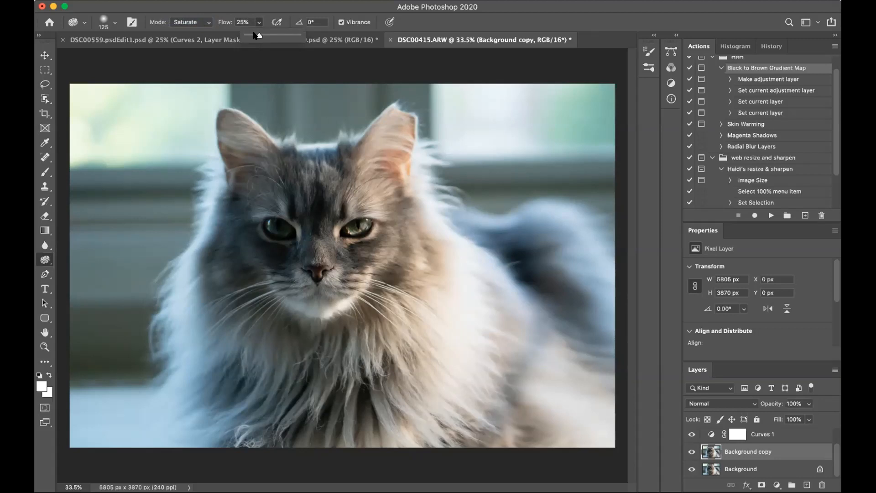
{"action": "left_click_drag", "start_coordinate": [256, 36], "coordinate": [259, 36]}
{"action": "left_click", "coordinate": [309, 22]}
{"action": "left_click", "coordinate": [314, 18]}
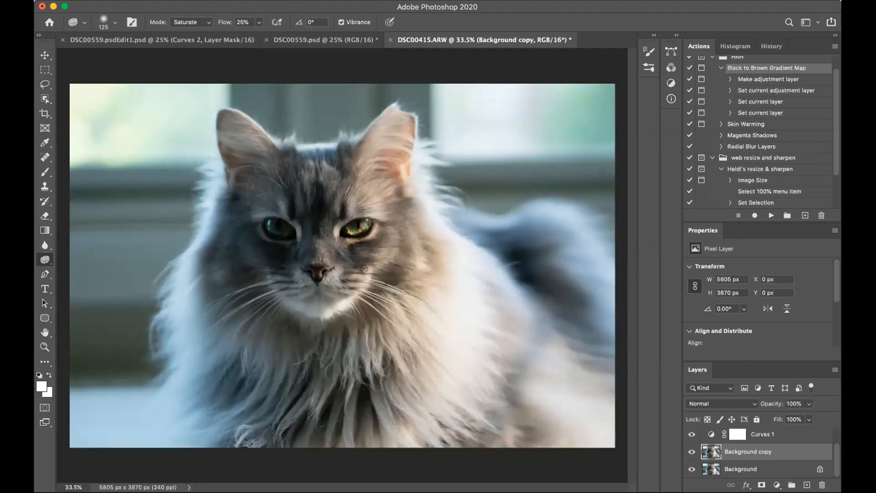
- Sample the green of the cat's left eye as the foreground color and reduce the Brush to 150 px
{"action": "left_click", "coordinate": [48, 173]}
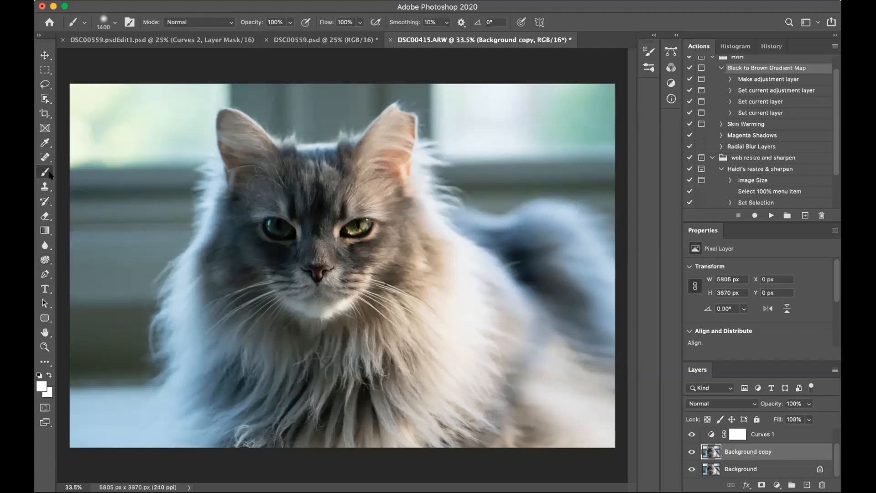
{"action": "key", "text": "bracketleft"}
{"action": "key", "text": "bracketleft"}
{"action": "key", "text": "bracketleft"}
{"action": "key", "text": "bracketleft"}
{"action": "key", "text": "bracketleft"}
{"action": "key", "text": "bracketleft"}
{"action": "key", "text": "bracketleft"}
{"action": "key", "text": "bracketleft"}
{"action": "left_click", "coordinate": [44, 142]}
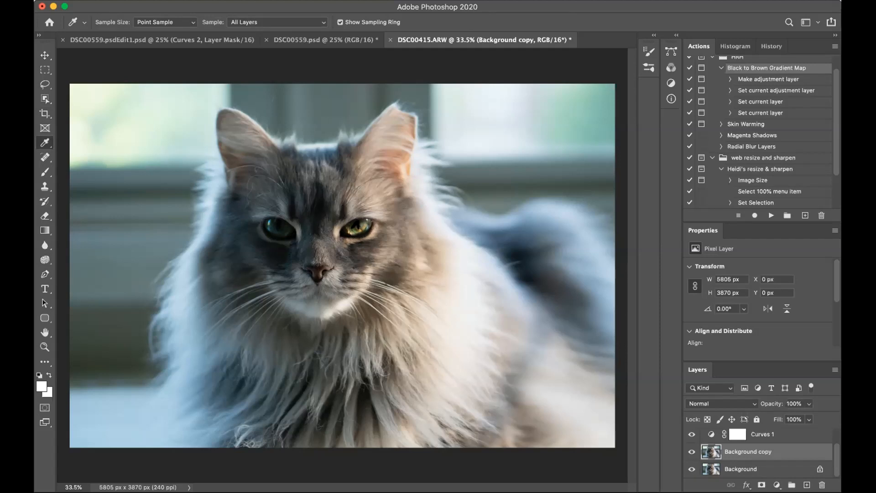
{"action": "left_click", "coordinate": [355, 230]}
{"action": "left_click", "coordinate": [45, 174]}
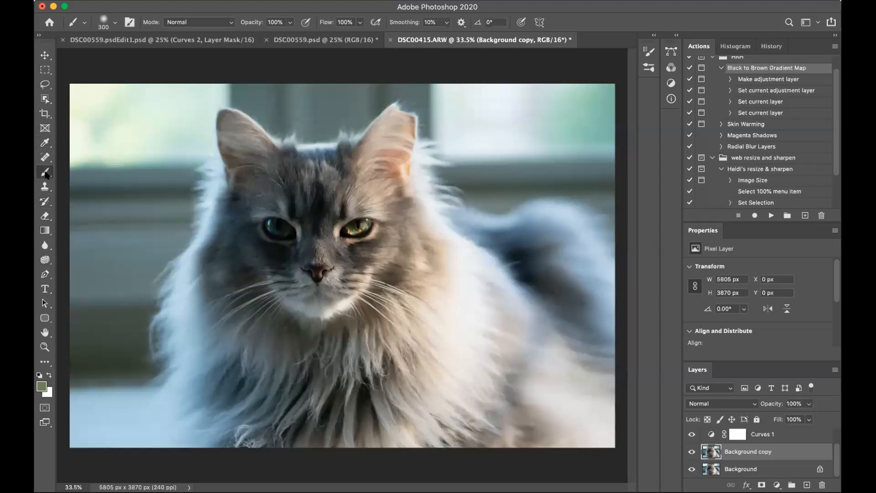
{"action": "key", "text": "bracketleft"}
{"action": "key", "text": "bracketleft"}
{"action": "key", "text": "bracketleft"}
{"action": "key", "text": "bracketleft"}
- Change the foreground color to a brighter, more saturated green and return to the Brush tool
{"action": "left_click", "coordinate": [42, 389]}
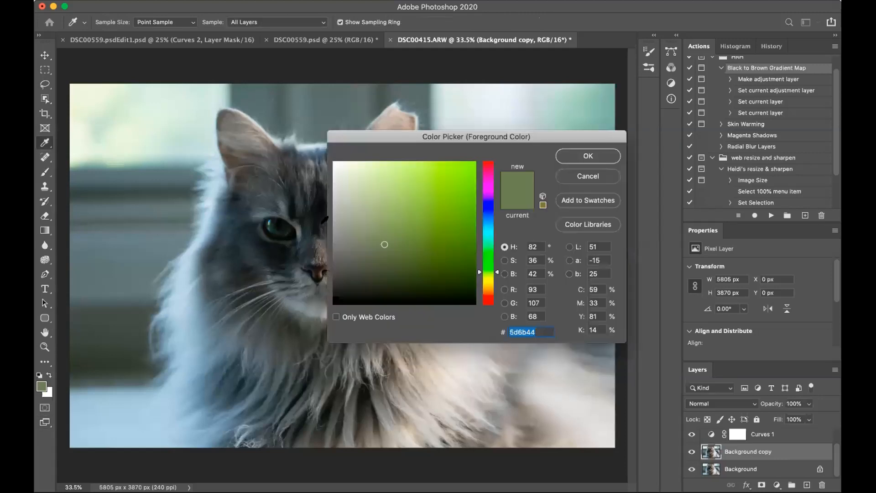
{"action": "left_click", "coordinate": [402, 243]}
{"action": "left_click", "coordinate": [413, 246]}
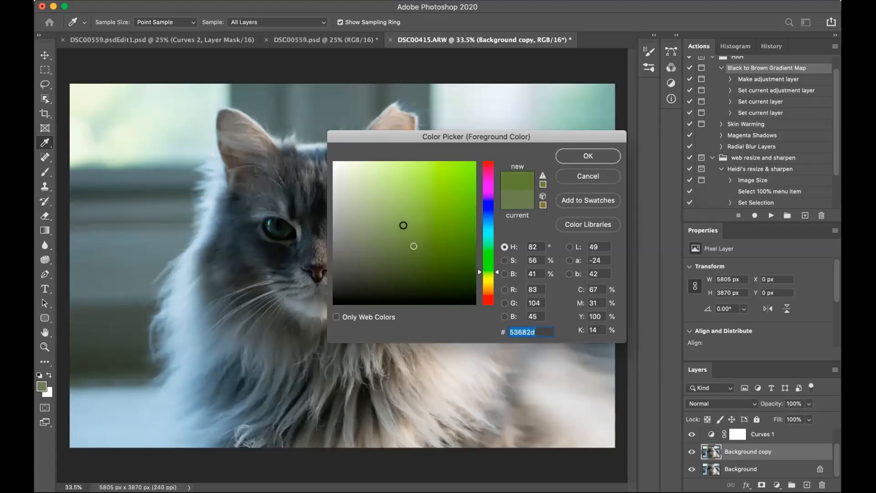
{"action": "left_click", "coordinate": [407, 228]}
{"action": "left_click", "coordinate": [588, 156]}
{"action": "key", "text": "b"}
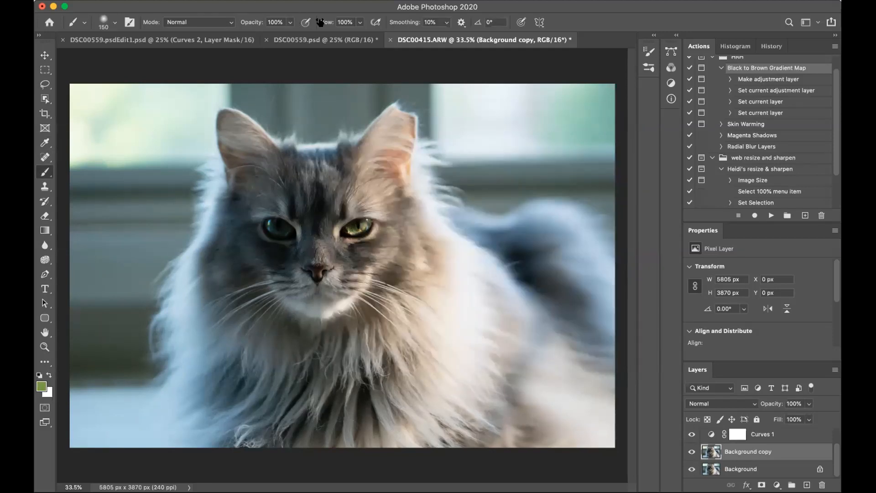
- Test the 150 px green brush in Normal mode with a dab on the bright window and undo it
{"action": "left_click", "coordinate": [359, 20]}
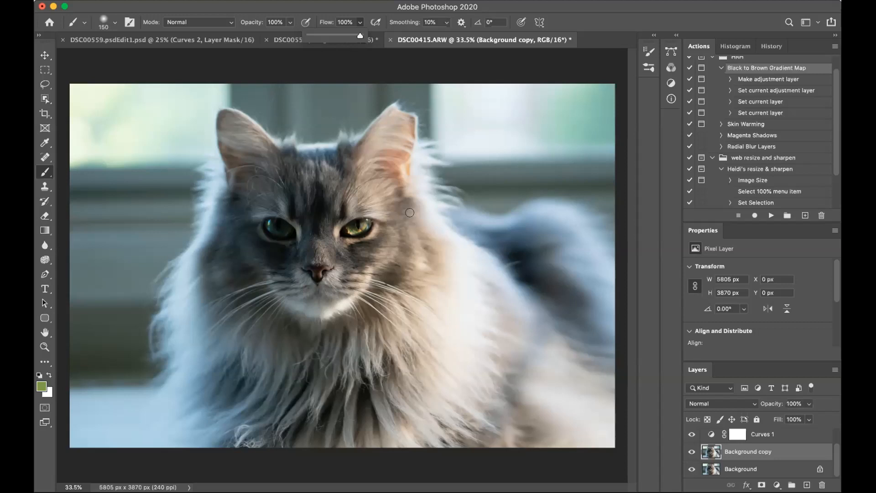
{"action": "left_click", "coordinate": [494, 121]}
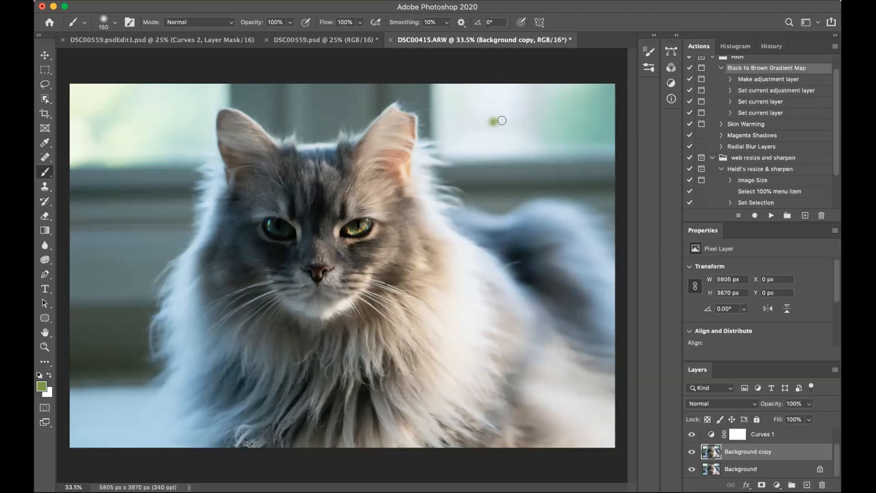
{"action": "key", "text": "super+z"}
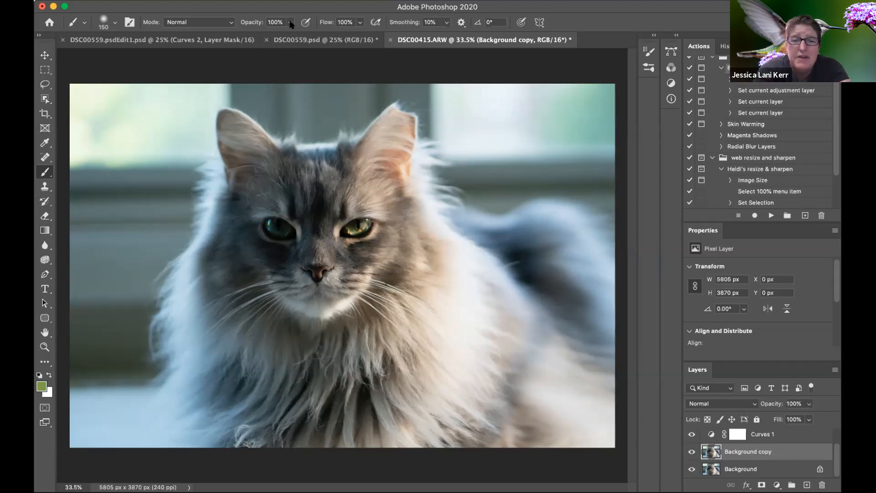
- Set the brush's blending mode to Color and try painting the cat's eyes green at 100% opacity, undoing the paint
{"action": "left_click", "coordinate": [212, 22]}
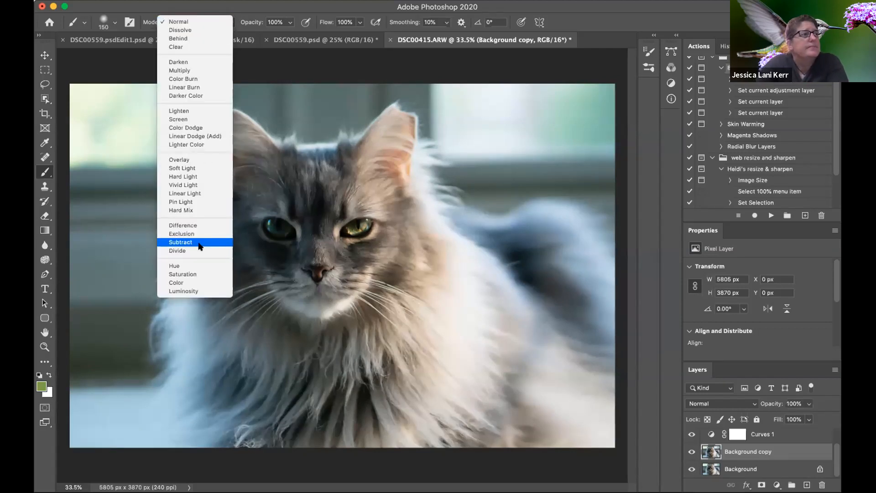
{"action": "left_click", "coordinate": [184, 283]}
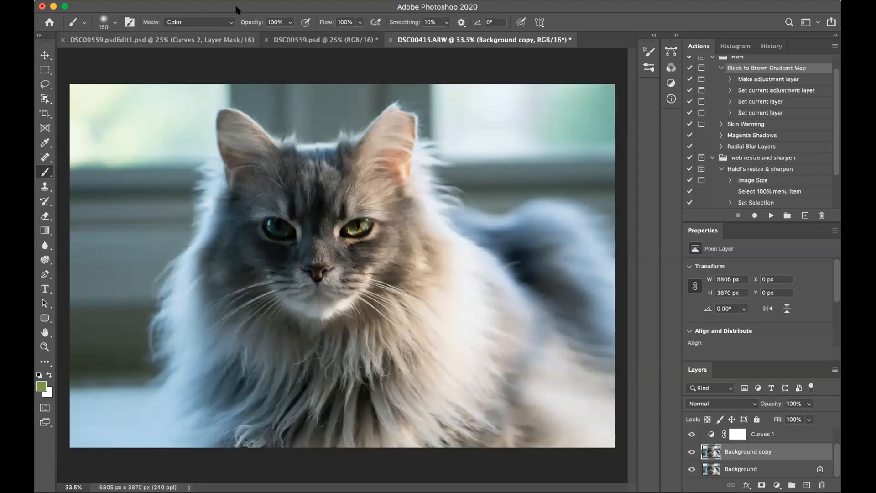
{"action": "left_click", "coordinate": [231, 23]}
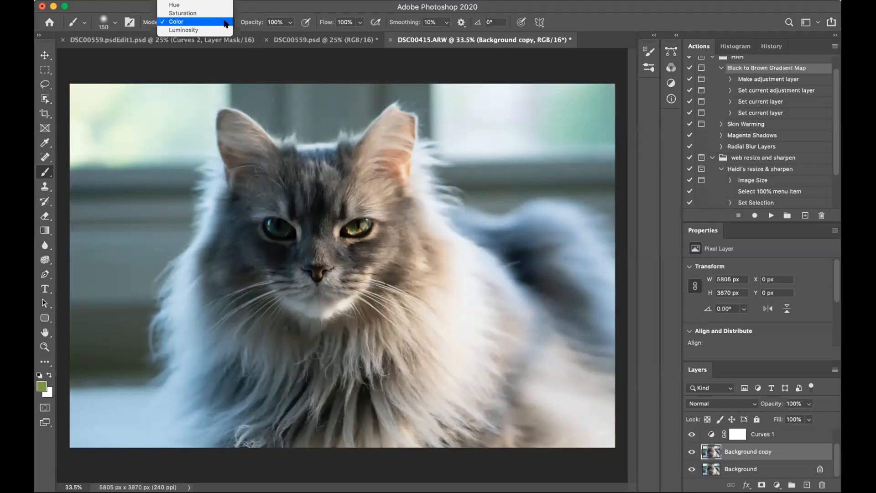
{"action": "mouse_move", "coordinate": [227, 2]}
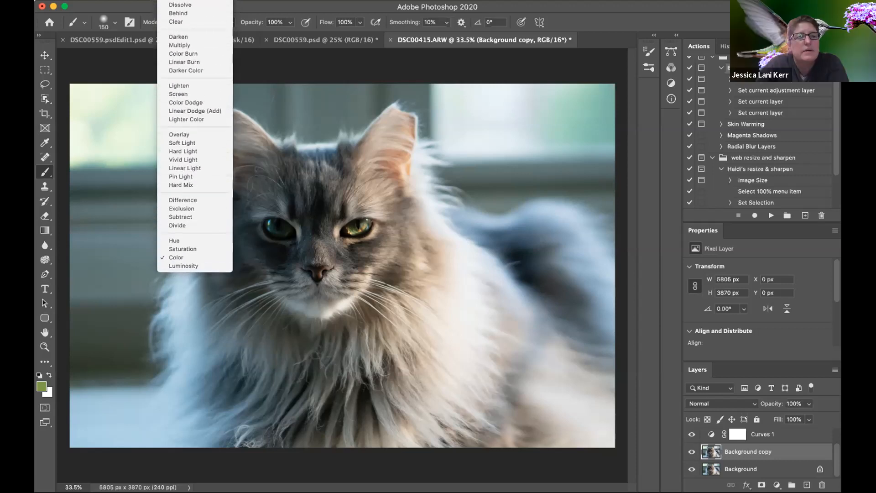
{"action": "left_click", "coordinate": [182, 257]}
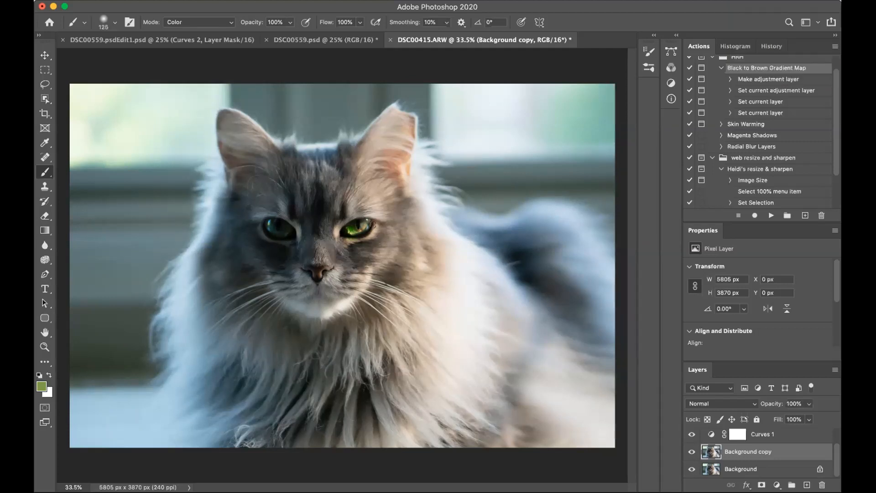
{"action": "key", "text": "super+z"}
- Lower the brush opacity to 10% and tint the cat's eyes green on Background copy with the 125 px brush
{"action": "left_click", "coordinate": [290, 21]}
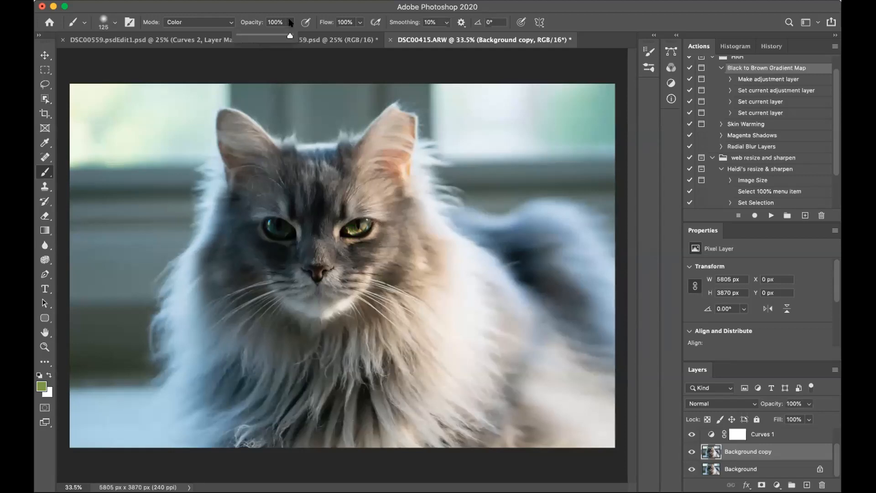
{"action": "left_click_drag", "start_coordinate": [290, 35], "coordinate": [243, 34]}
{"action": "left_click_drag", "start_coordinate": [244, 36], "coordinate": [242, 36]}
{"action": "left_click", "coordinate": [347, 225]}
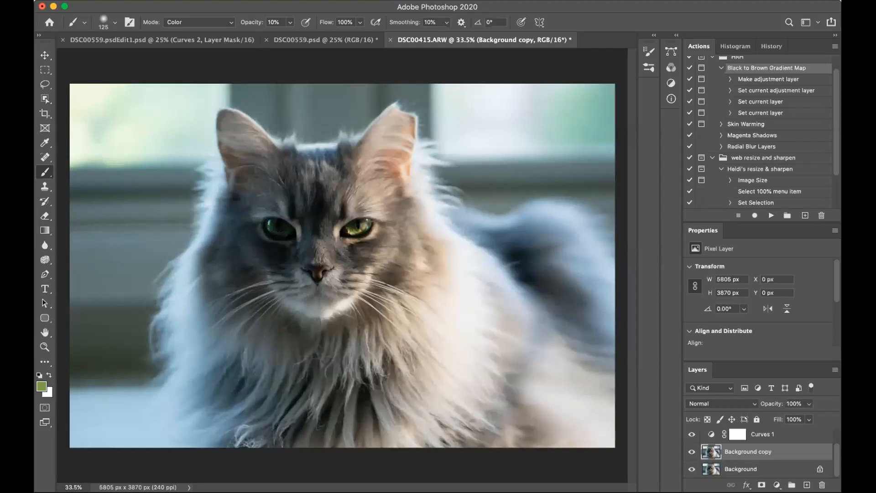
- Compare the cat's eyes with the retouched Background copy layer hidden and shown, leaving it visible
{"action": "left_click", "coordinate": [688, 451]}
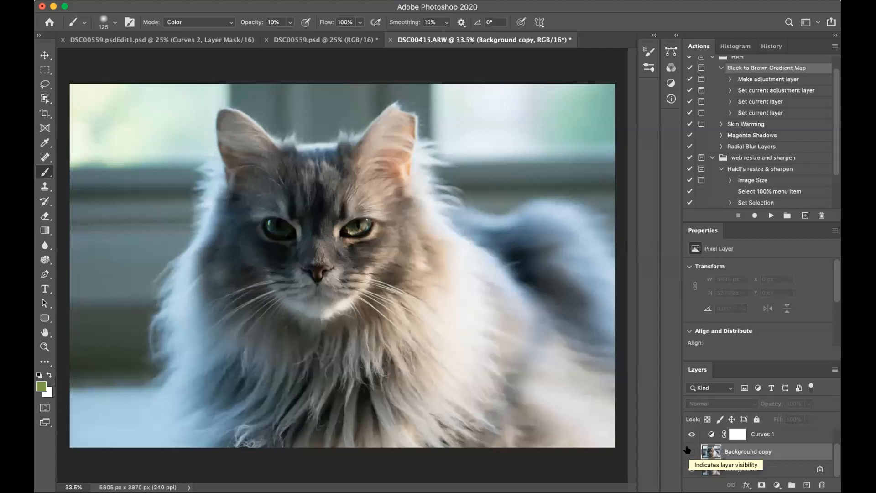
{"action": "left_click", "coordinate": [688, 451]}
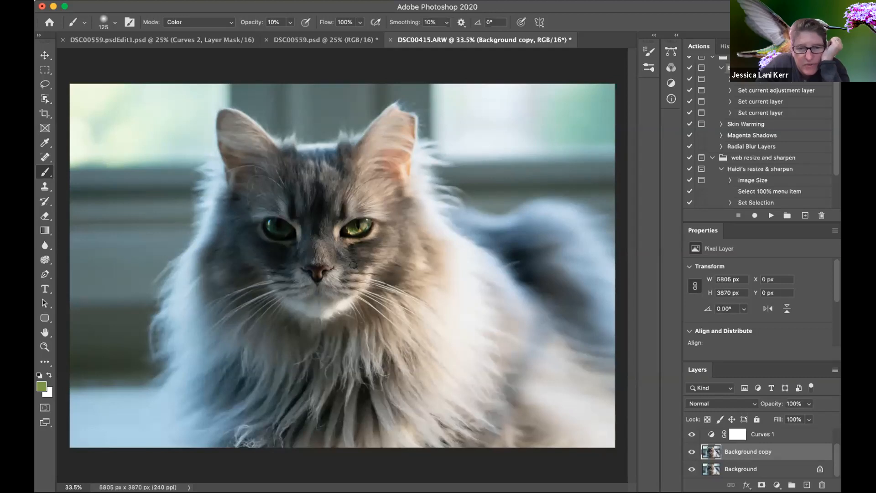
{"action": "left_click", "coordinate": [690, 452]}
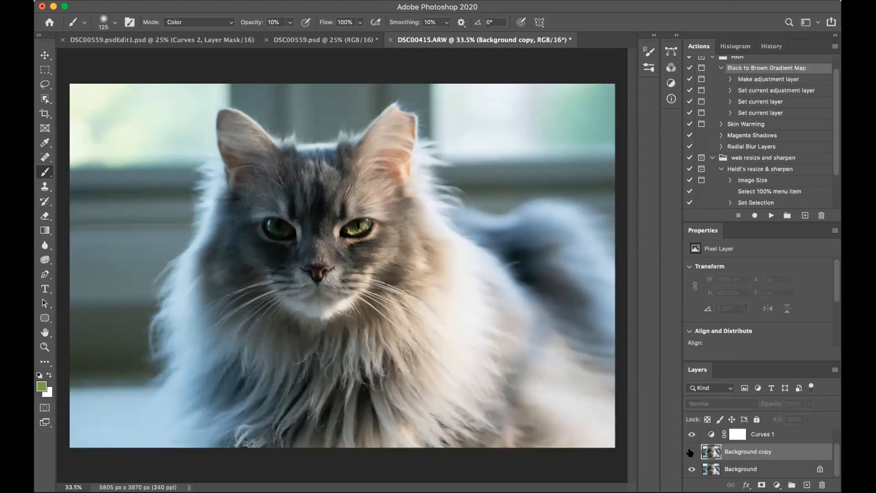
{"action": "left_click", "coordinate": [691, 452]}
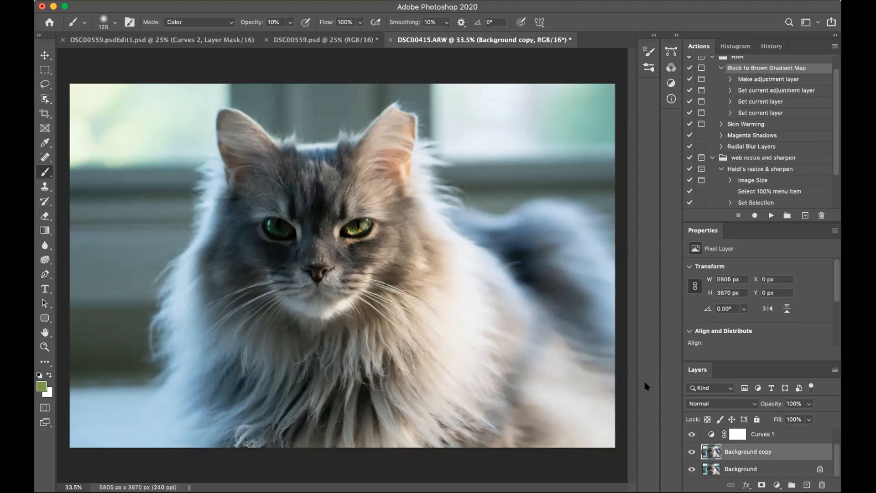
- Add a Curves adjustment layer directly above Background copy and raise the middle of its RGB curve to brighten the photo
{"action": "left_click", "coordinate": [775, 484]}
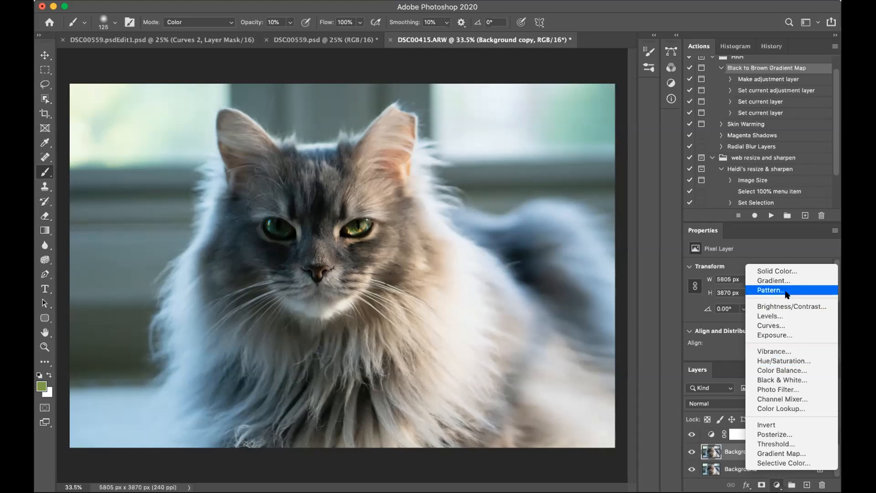
{"action": "left_click", "coordinate": [782, 327]}
{"action": "scroll", "coordinate": [779, 322], "scroll_direction": "down", "scroll_amount": 2}
{"action": "left_click_drag", "start_coordinate": [767, 297], "coordinate": [767, 286]}
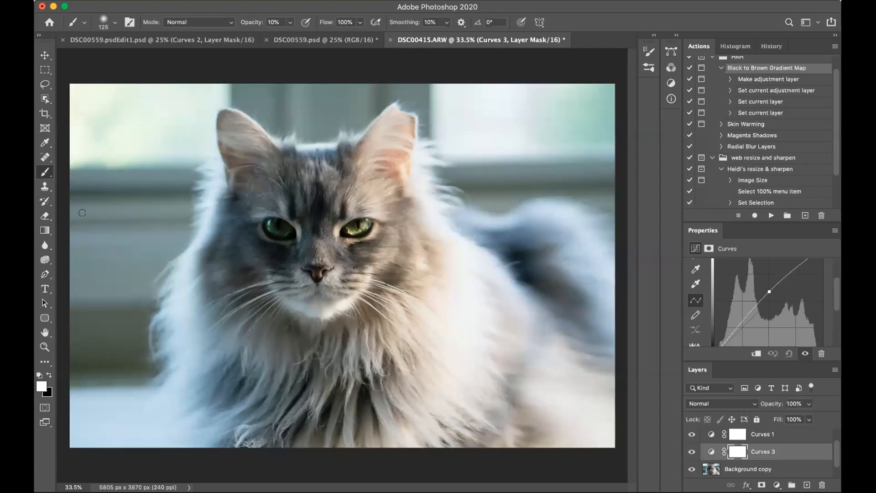
- Add a new empty pixel layer directly above the Curves 3 layer, in Normal mode at 100% opacity
{"action": "left_click", "coordinate": [206, 1]}
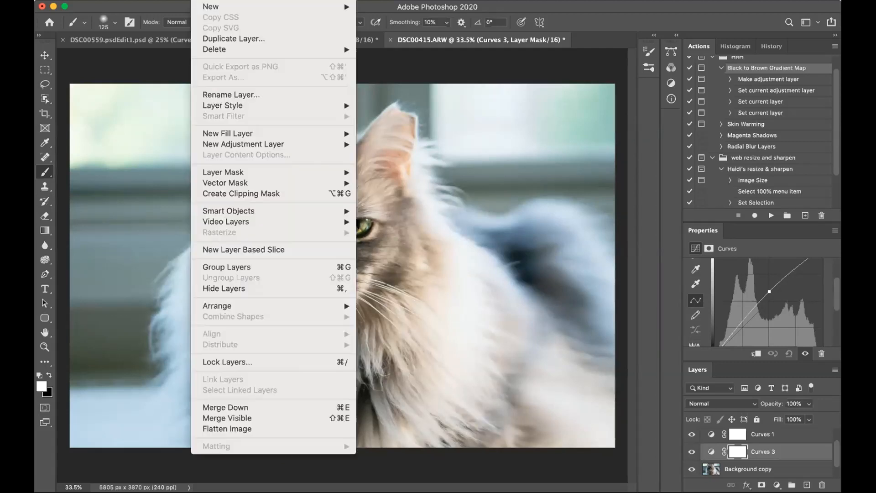
{"action": "mouse_move", "coordinate": [208, 7]}
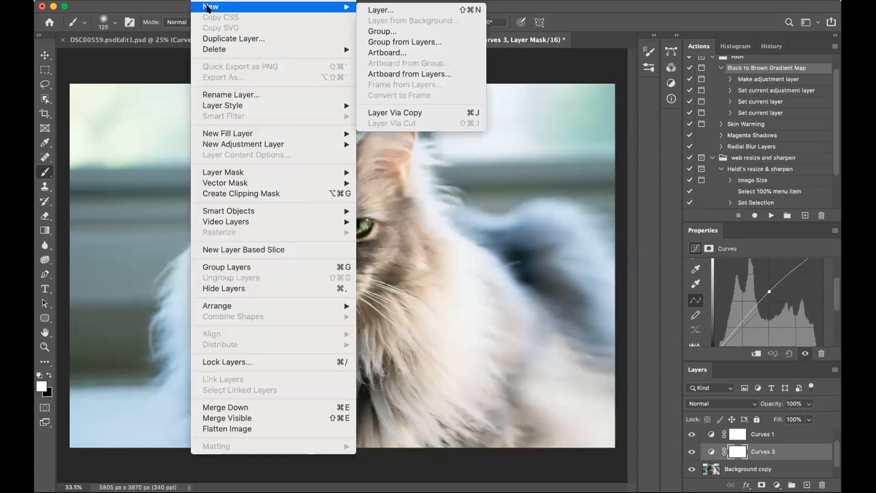
{"action": "left_click", "coordinate": [370, 9]}
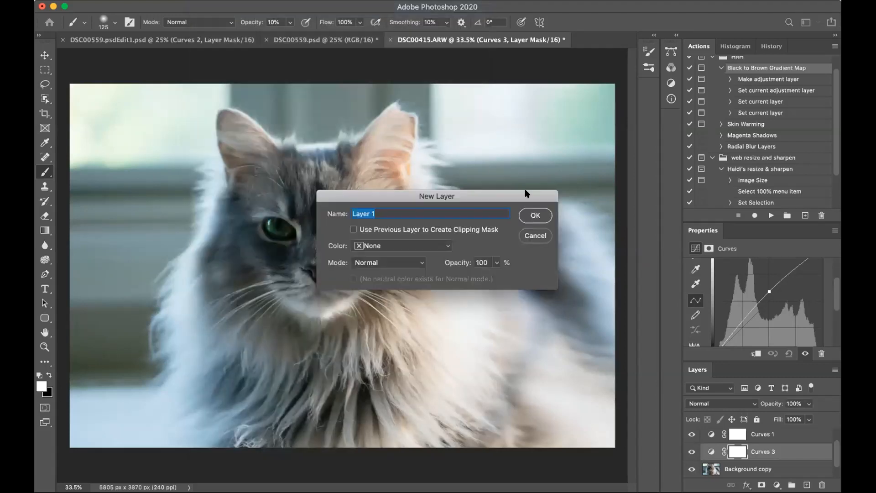
{"action": "left_click", "coordinate": [533, 213]}
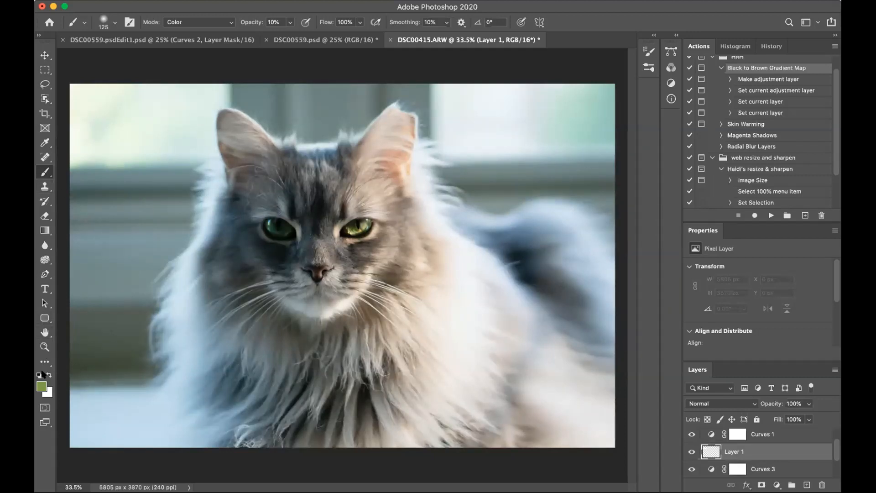
- Set the foreground color to black (000000)
{"action": "left_click", "coordinate": [41, 386]}
{"action": "left_click_drag", "start_coordinate": [409, 222], "coordinate": [328, 306]}
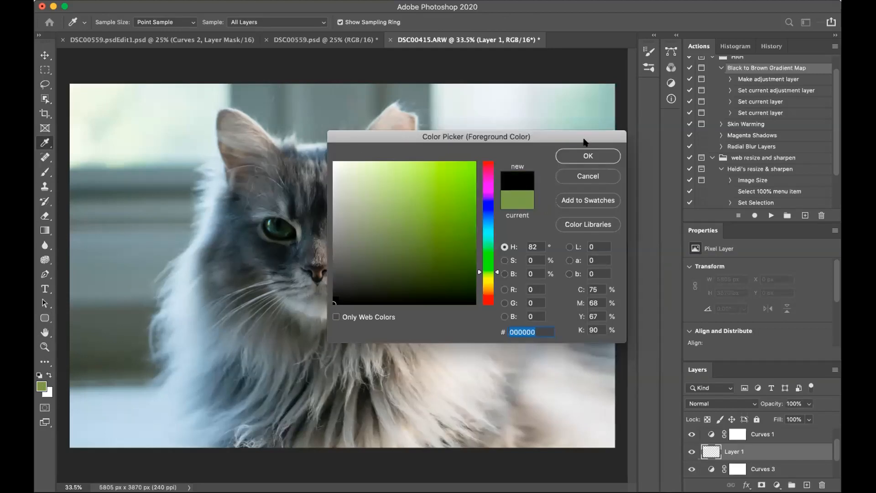
{"action": "left_click", "coordinate": [589, 154]}
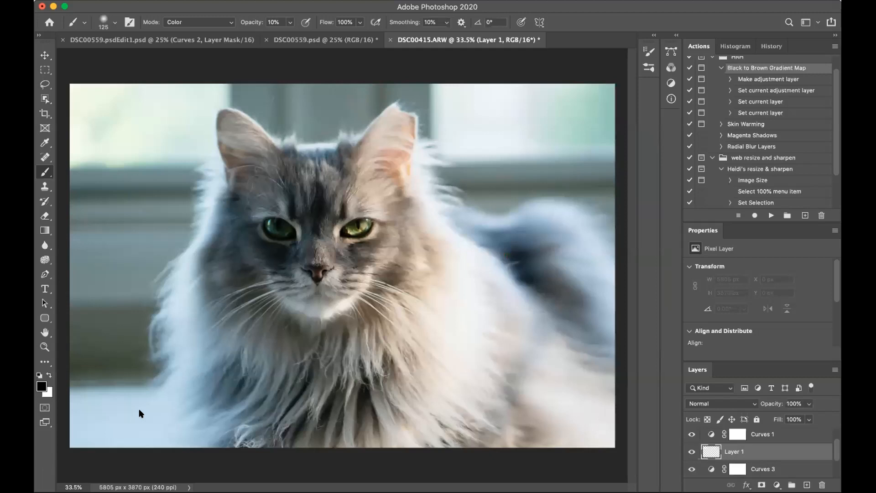
- Set the brush to 90 px, Normal blending mode, 100% opacity and 8% flow
{"action": "key", "text": "bracketleft"}
{"action": "key", "text": "bracketleft"}
{"action": "left_click", "coordinate": [183, 23]}
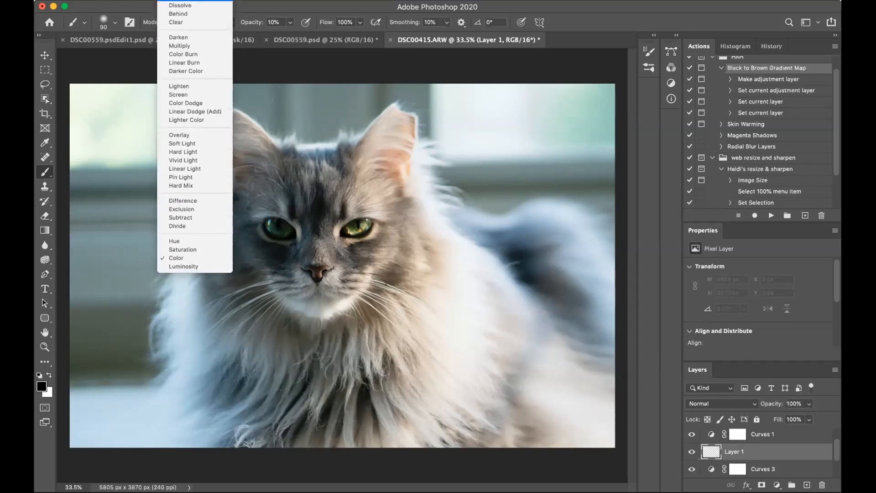
{"action": "left_click", "coordinate": [183, 1]}
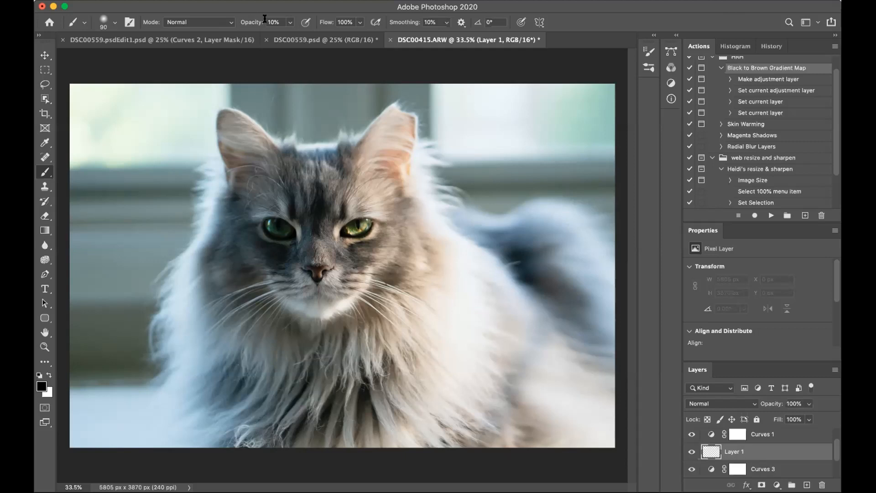
{"action": "mouse_move", "coordinate": [251, 24]}
{"action": "left_mouse_down"}
{"action": "mouse_move", "coordinate": [325, 8]}
{"action": "mouse_move", "coordinate": [312, 23]}
{"action": "mouse_move", "coordinate": [272, 30]}
{"action": "left_mouse_up"}
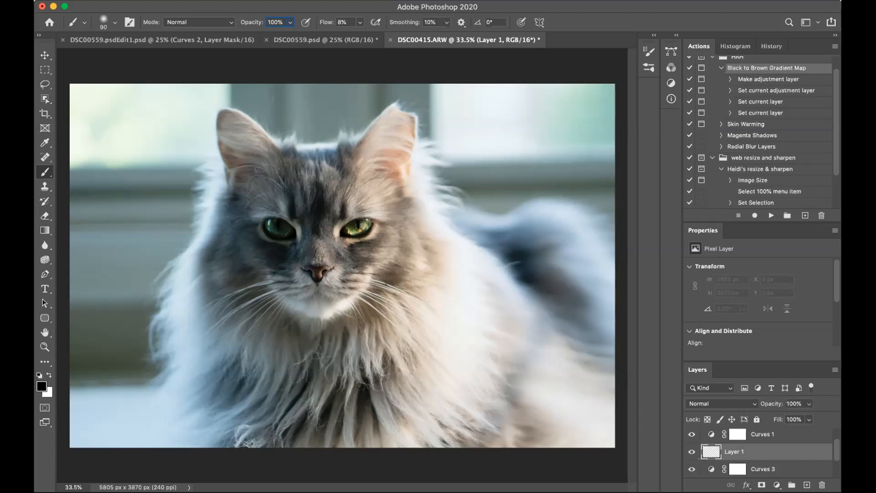
- Paint black over the dark areas of the cat's chest fur on Layer 1 to deepen the shadows, keeping black as foreground color
{"action": "left_click_drag", "start_coordinate": [361, 386], "coordinate": [363, 400]}
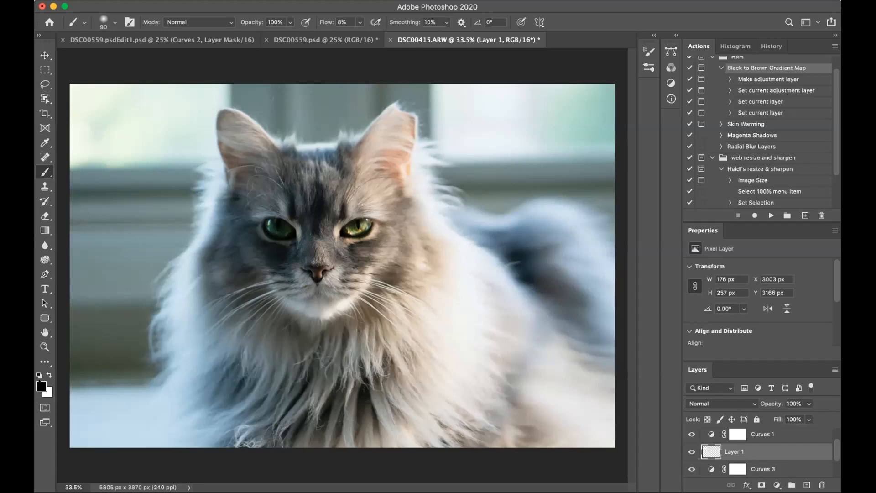
{"action": "left_click", "coordinate": [41, 383]}
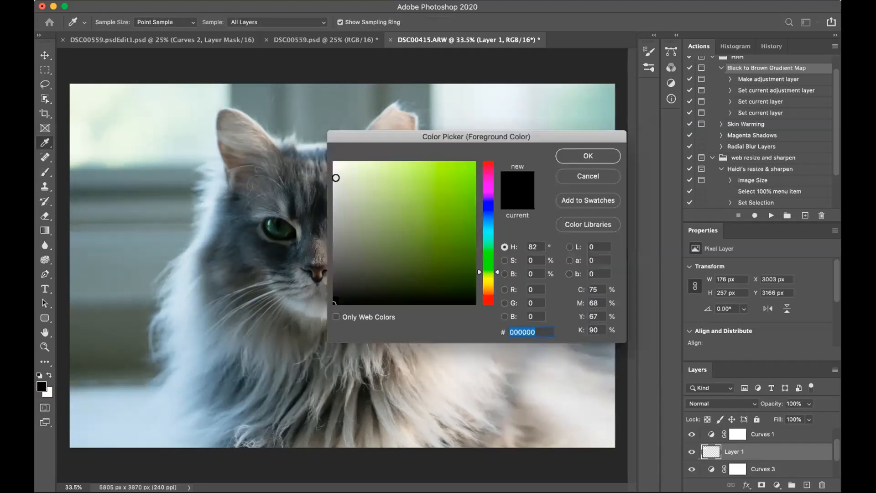
{"action": "left_click", "coordinate": [587, 154]}
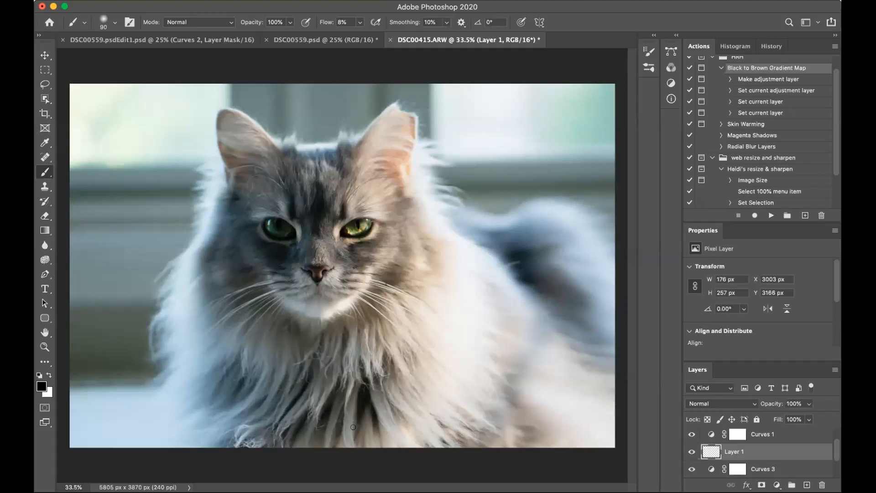
{"action": "left_click_drag", "start_coordinate": [356, 411], "coordinate": [381, 429]}
{"action": "mouse_move", "coordinate": [342, 418]}
{"action": "left_mouse_down"}
{"action": "mouse_move", "coordinate": [332, 397]}
{"action": "mouse_move", "coordinate": [309, 420]}
{"action": "mouse_move", "coordinate": [298, 392]}
{"action": "mouse_move", "coordinate": [312, 388]}
{"action": "mouse_move", "coordinate": [275, 401]}
{"action": "mouse_move", "coordinate": [292, 395]}
{"action": "mouse_move", "coordinate": [283, 410]}
{"action": "mouse_move", "coordinate": [292, 403]}
{"action": "mouse_move", "coordinate": [281, 389]}
{"action": "left_mouse_up"}
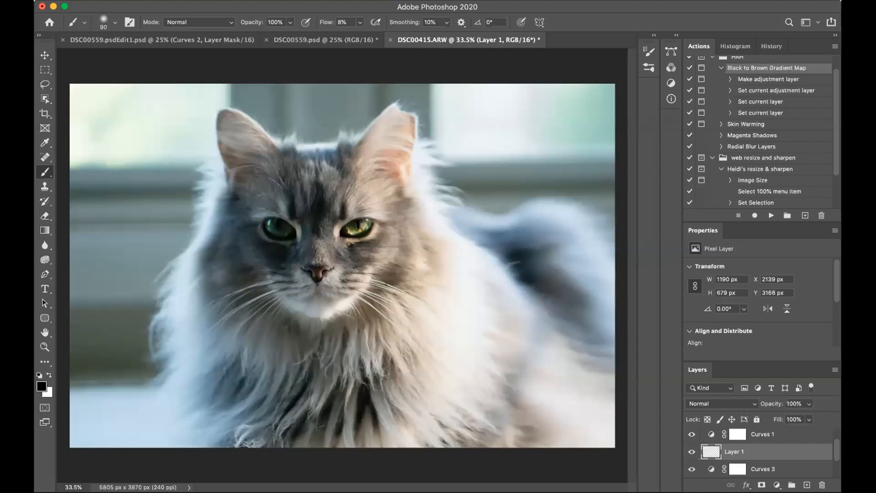
- Enlarge the brush to 200 px and darken the fur beneath the cat's chin and along the cheeks
{"action": "key", "text": "bracketright"}
{"action": "key", "text": "bracketright"}
{"action": "key", "text": "bracketright"}
{"action": "key", "text": "bracketright"}
{"action": "key", "text": "bracketright"}
{"action": "mouse_move", "coordinate": [288, 322]}
{"action": "left_mouse_down"}
{"action": "mouse_move", "coordinate": [330, 326]}
{"action": "mouse_move", "coordinate": [362, 308]}
{"action": "left_mouse_up"}
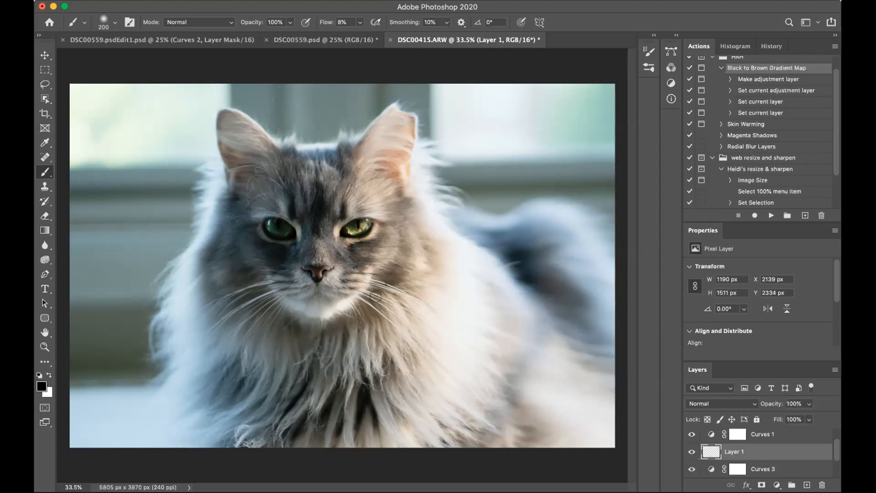
{"action": "mouse_move", "coordinate": [382, 280]}
{"action": "left_mouse_down"}
{"action": "mouse_move", "coordinate": [356, 306]}
{"action": "mouse_move", "coordinate": [323, 316]}
{"action": "mouse_move", "coordinate": [279, 314]}
{"action": "mouse_move", "coordinate": [249, 286]}
{"action": "mouse_move", "coordinate": [284, 322]}
{"action": "left_mouse_up"}
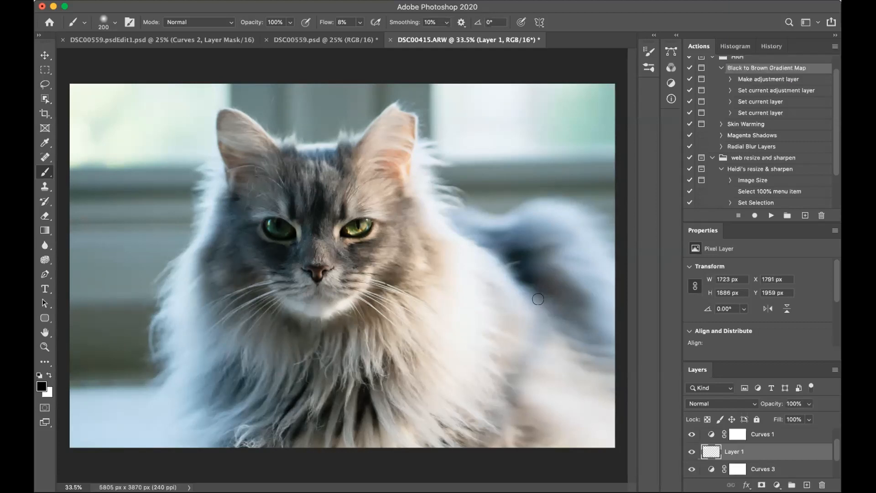
- Reduce the brush to 125 px and paint a dark shadow along the edge between the cat's chest and its back
{"action": "key", "text": "bracketleft"}
{"action": "key", "text": "bracketleft"}
{"action": "key", "text": "bracketleft"}
{"action": "mouse_move", "coordinate": [526, 264]}
{"action": "left_mouse_down"}
{"action": "mouse_move", "coordinate": [548, 320]}
{"action": "mouse_move", "coordinate": [529, 339]}
{"action": "mouse_move", "coordinate": [483, 437]}
{"action": "left_mouse_up"}
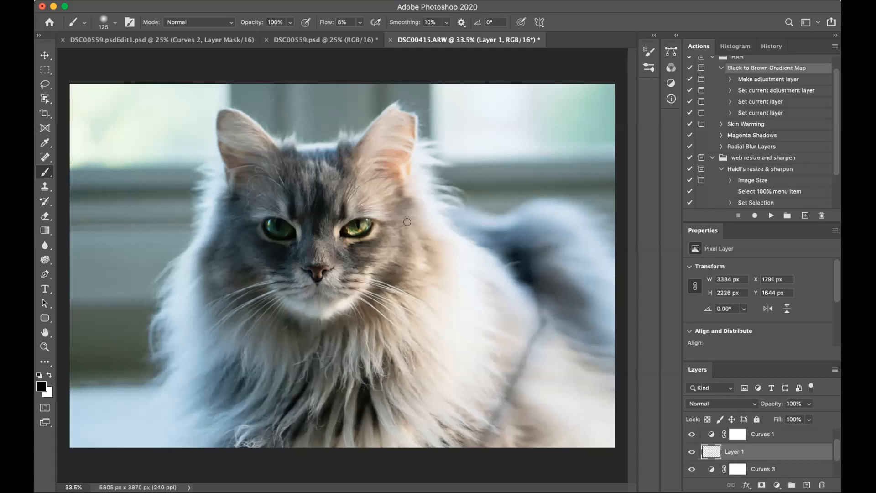
- Reduce the brush to 80 px and darken the markings on the cat's forehead and the side of its face
{"action": "key", "text": "bracketleft"}
{"action": "key", "text": "bracketleft"}
{"action": "key", "text": "bracketleft"}
{"action": "left_click_drag", "start_coordinate": [312, 223], "coordinate": [318, 183]}
{"action": "left_click_drag", "start_coordinate": [236, 204], "coordinate": [228, 205]}
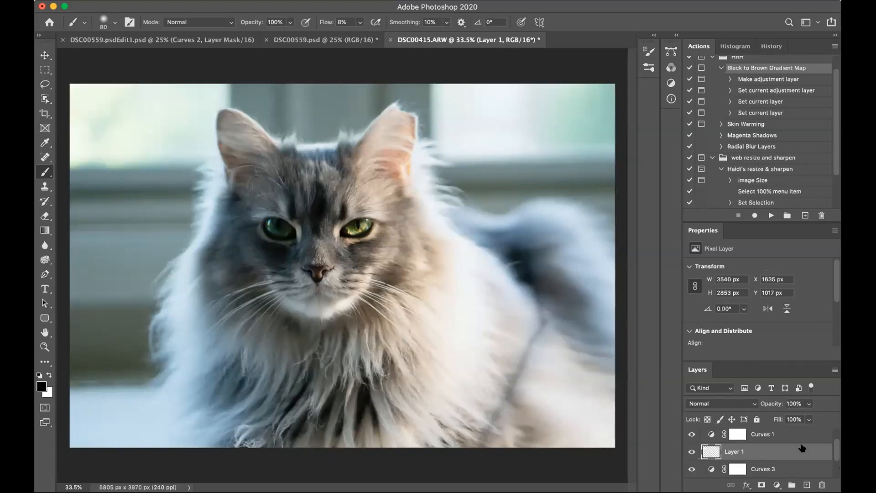
- Set Layer 1's blending mode to Soft Light and keep the background color white
{"action": "left_click", "coordinate": [742, 403]}
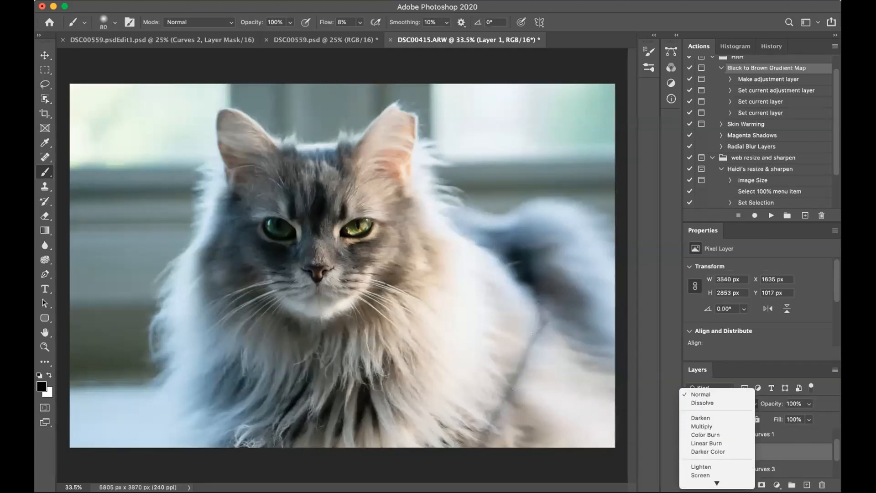
{"action": "mouse_move", "coordinate": [716, 482]}
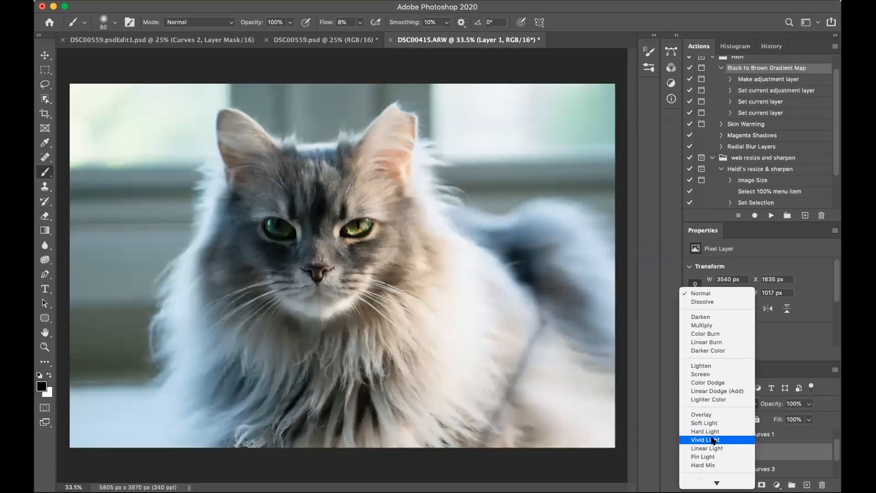
{"action": "left_click", "coordinate": [711, 424]}
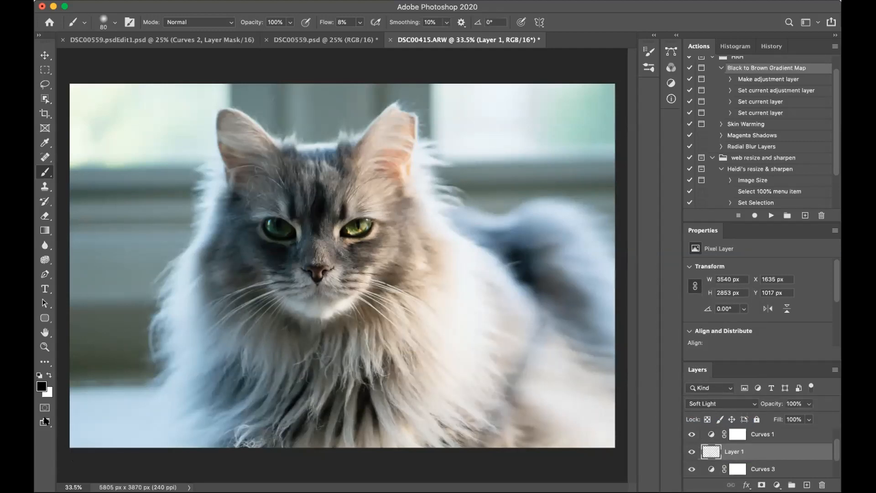
{"action": "left_click", "coordinate": [48, 391]}
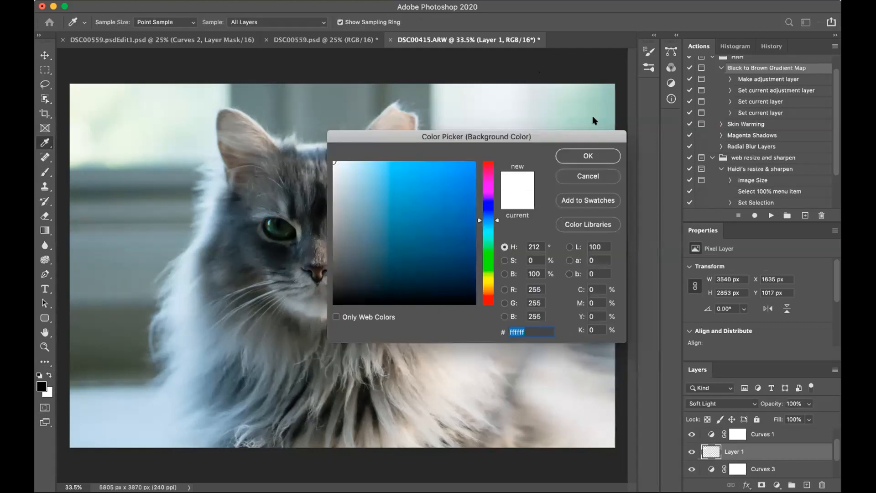
{"action": "left_click", "coordinate": [578, 156]}
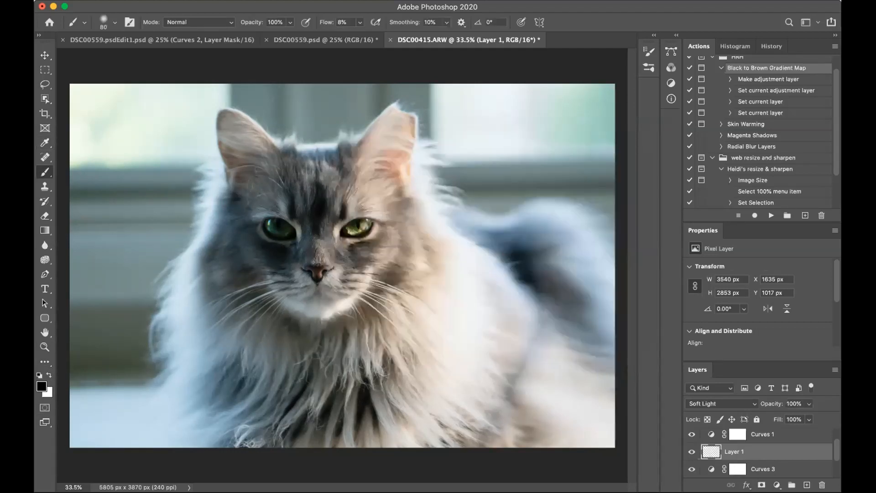
- Add a second empty pixel layer directly above Layer 1, in Normal mode at 100% opacity
{"action": "left_click", "coordinate": [208, 2]}
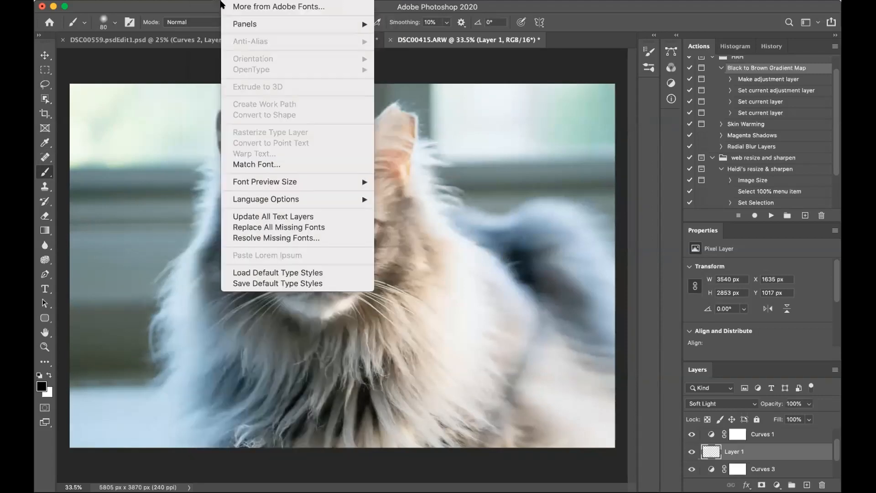
{"action": "mouse_move", "coordinate": [211, 7]}
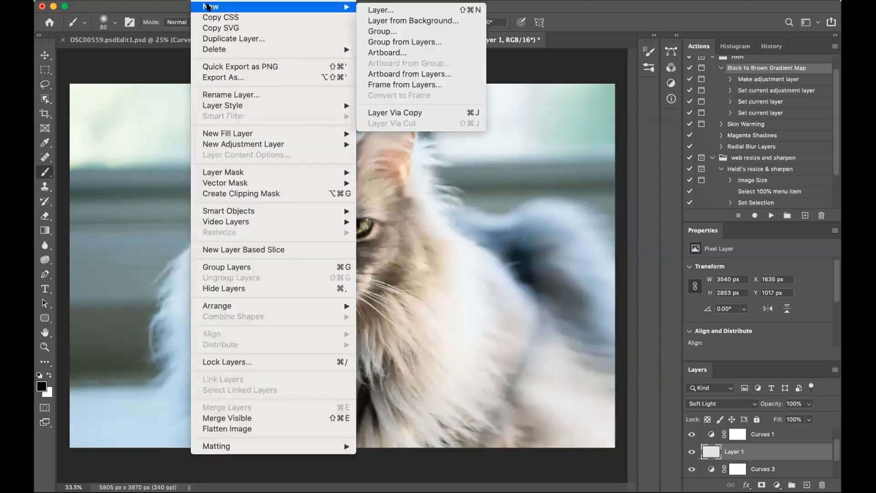
{"action": "left_click", "coordinate": [384, 8]}
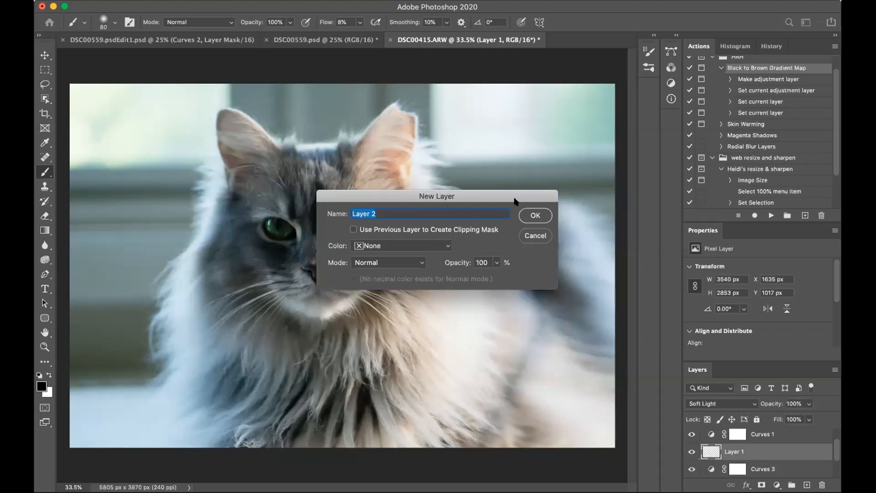
{"action": "left_click", "coordinate": [533, 215]}
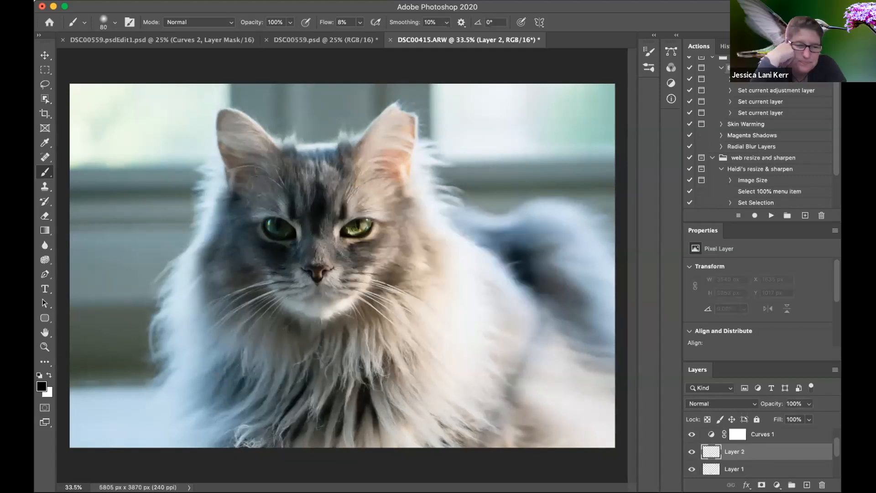
- Set the foreground color to white
{"action": "left_click", "coordinate": [42, 386]}
{"action": "left_click", "coordinate": [325, 141]}
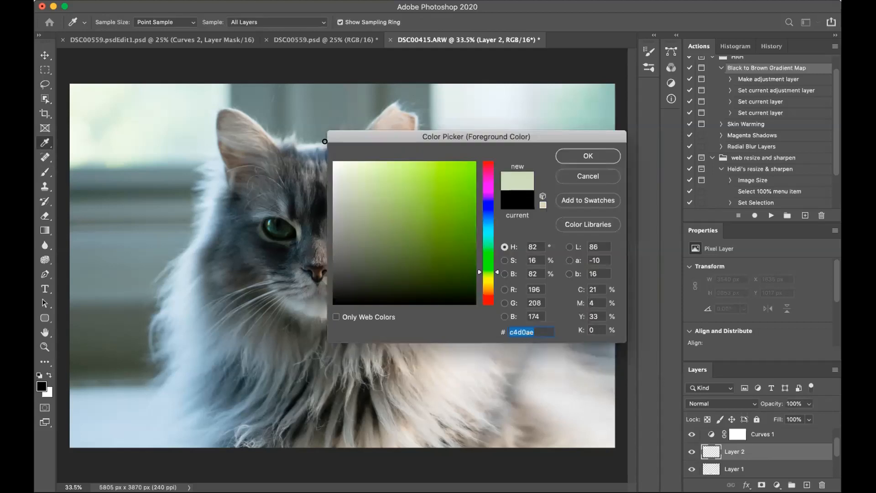
{"action": "left_click", "coordinate": [586, 155]}
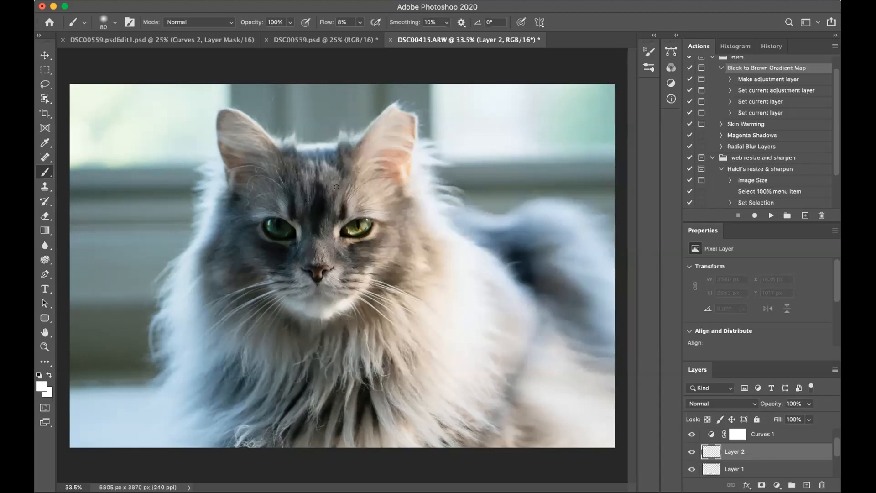
- Undo the trial stroke on the cat's chin and repaint the chin highlight in white with a 90 px brush on Layer 2
{"action": "mouse_move", "coordinate": [343, 301]}
{"action": "left_mouse_down"}
{"action": "mouse_move", "coordinate": [297, 313]}
{"action": "mouse_move", "coordinate": [317, 302]}
{"action": "left_mouse_up"}
{"action": "key", "text": "super+z"}
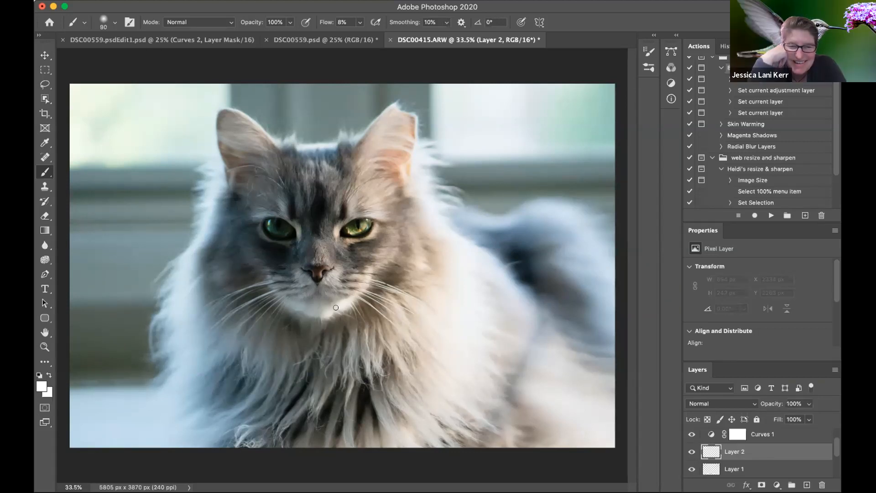
{"action": "key", "text": "bracketright"}
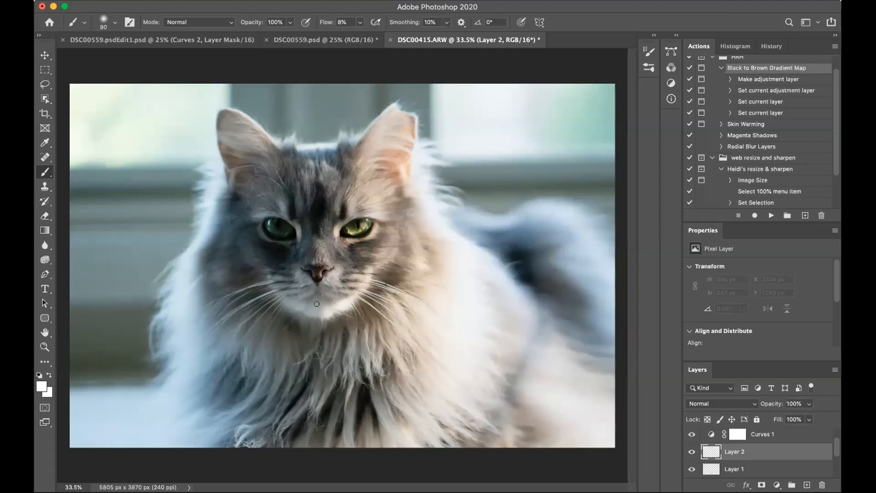
{"action": "mouse_move", "coordinate": [314, 309]}
{"action": "left_mouse_down"}
{"action": "mouse_move", "coordinate": [320, 312]}
{"action": "mouse_move", "coordinate": [297, 309]}
{"action": "mouse_move", "coordinate": [348, 302]}
{"action": "mouse_move", "coordinate": [292, 302]}
{"action": "mouse_move", "coordinate": [340, 306]}
{"action": "mouse_move", "coordinate": [299, 305]}
{"action": "mouse_move", "coordinate": [307, 309]}
{"action": "mouse_move", "coordinate": [291, 302]}
{"action": "left_mouse_up"}
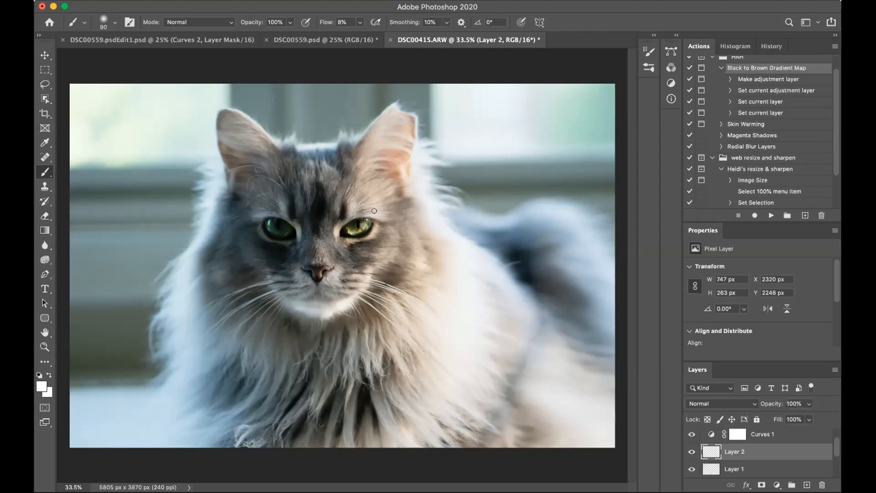
- Paint white highlights around the cat's eyes and on the light strands of its chest and side fur on Layer 2
{"action": "left_click_drag", "start_coordinate": [363, 211], "coordinate": [373, 231]}
{"action": "left_click_drag", "start_coordinate": [383, 425], "coordinate": [371, 430]}
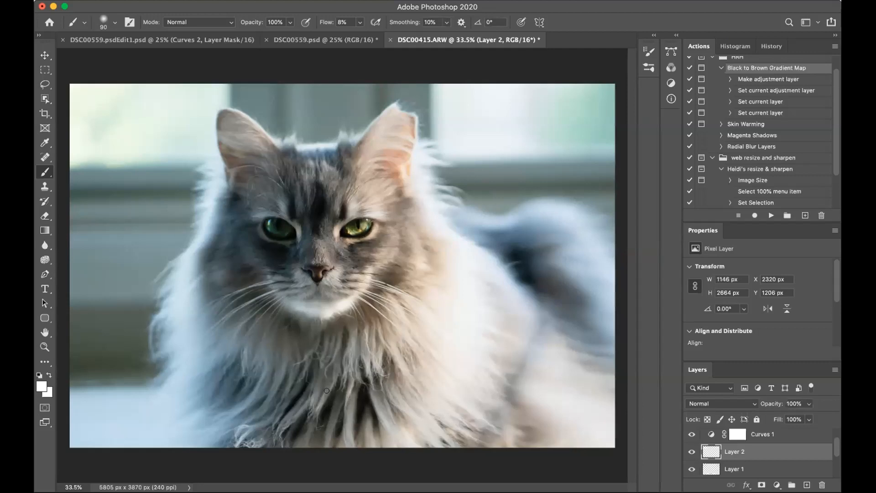
{"action": "mouse_move", "coordinate": [306, 397]}
{"action": "left_mouse_down"}
{"action": "mouse_move", "coordinate": [283, 411]}
{"action": "mouse_move", "coordinate": [301, 403]}
{"action": "left_mouse_up"}
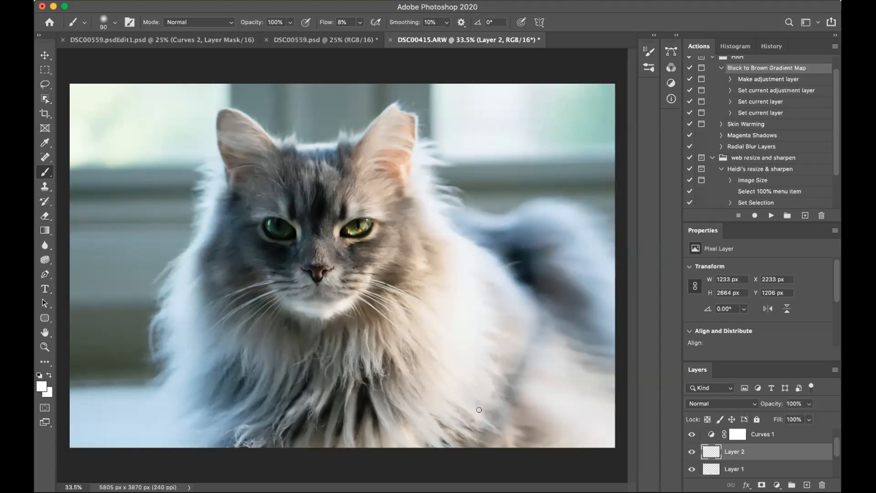
{"action": "left_click_drag", "start_coordinate": [497, 364], "coordinate": [478, 391]}
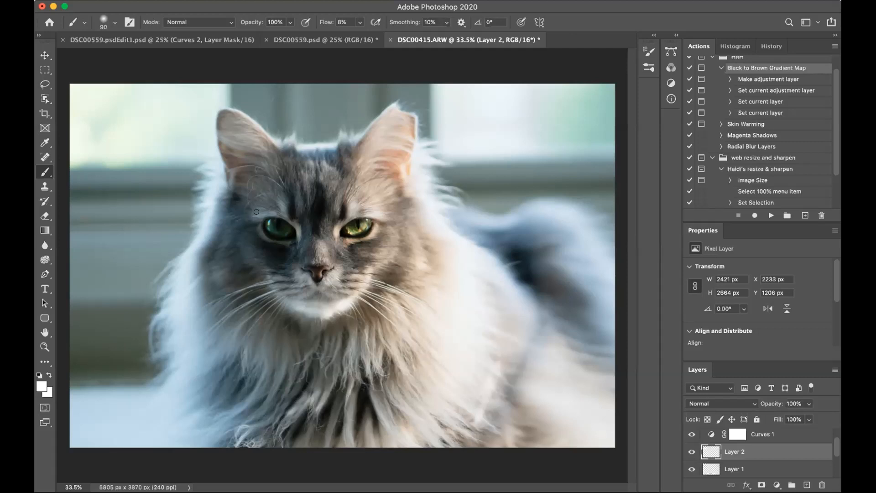
{"action": "left_click_drag", "start_coordinate": [300, 232], "coordinate": [255, 216]}
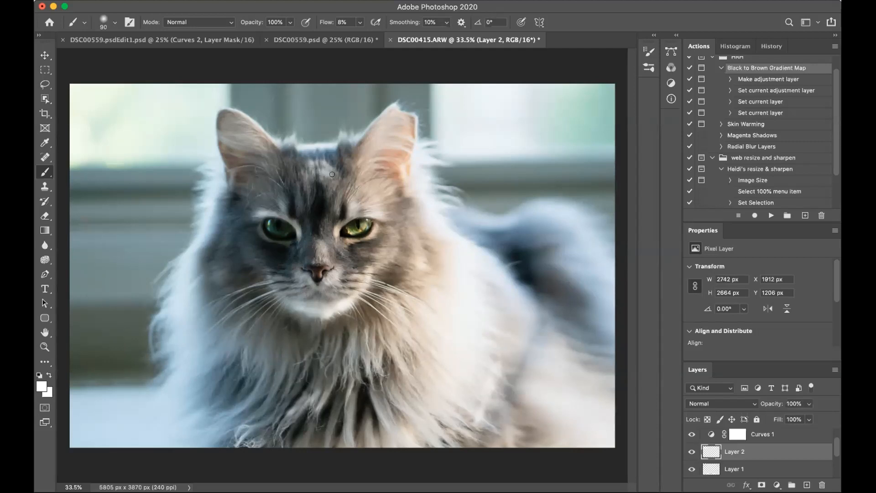
- Paint white highlights on the cat's forehead, lower chest fur, inner ear and top of the head on Layer 2
{"action": "left_click_drag", "start_coordinate": [325, 172], "coordinate": [308, 173]}
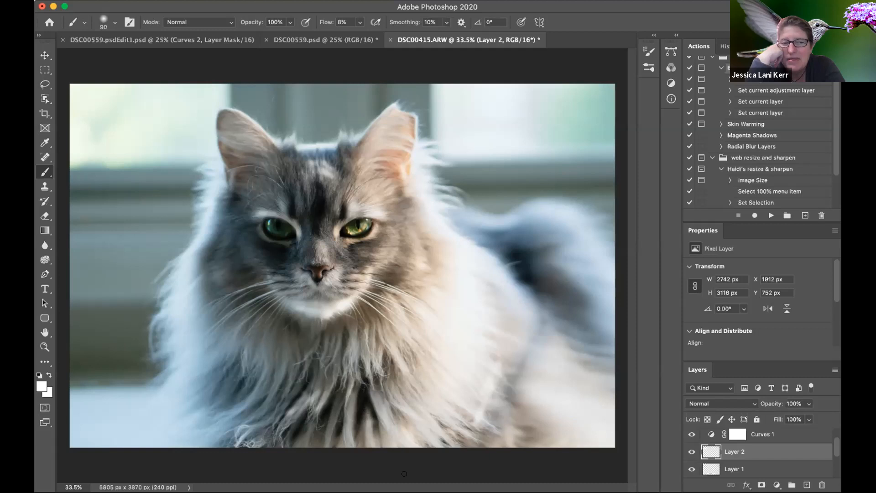
{"action": "mouse_move", "coordinate": [503, 434]}
{"action": "left_mouse_down"}
{"action": "mouse_move", "coordinate": [481, 416]}
{"action": "mouse_move", "coordinate": [455, 409]}
{"action": "mouse_move", "coordinate": [481, 419]}
{"action": "mouse_move", "coordinate": [460, 400]}
{"action": "mouse_move", "coordinate": [487, 403]}
{"action": "mouse_move", "coordinate": [495, 407]}
{"action": "mouse_move", "coordinate": [444, 410]}
{"action": "mouse_move", "coordinate": [482, 434]}
{"action": "left_mouse_up"}
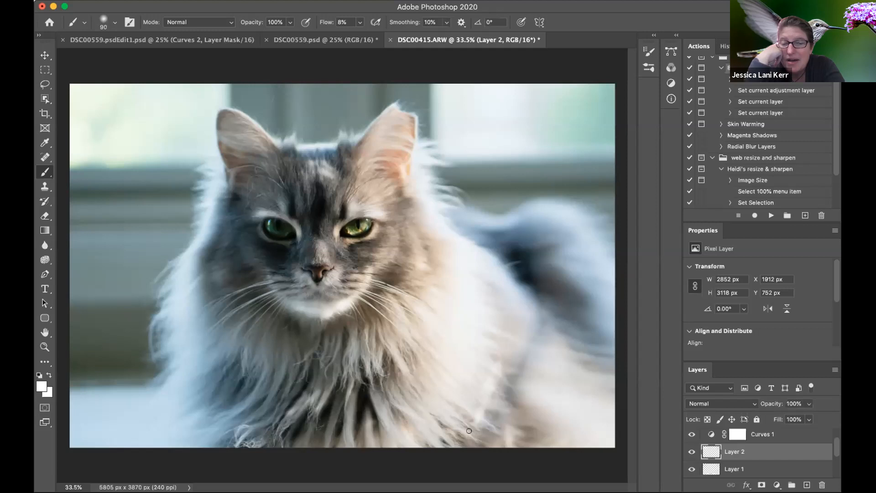
{"action": "mouse_move", "coordinate": [401, 174]}
{"action": "left_mouse_down"}
{"action": "mouse_move", "coordinate": [422, 164]}
{"action": "mouse_move", "coordinate": [418, 151]}
{"action": "mouse_move", "coordinate": [433, 156]}
{"action": "mouse_move", "coordinate": [407, 159]}
{"action": "left_mouse_up"}
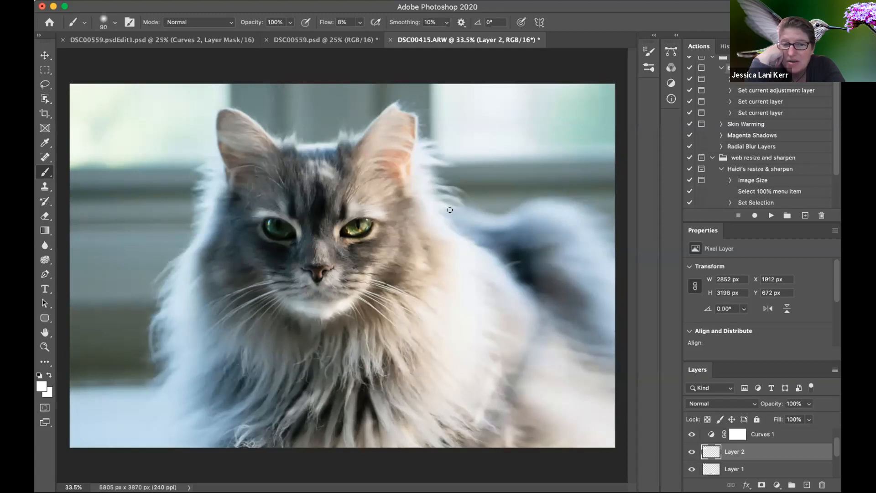
{"action": "mouse_move", "coordinate": [326, 142]}
{"action": "left_mouse_down"}
{"action": "mouse_move", "coordinate": [300, 141]}
{"action": "mouse_move", "coordinate": [303, 150]}
{"action": "left_mouse_up"}
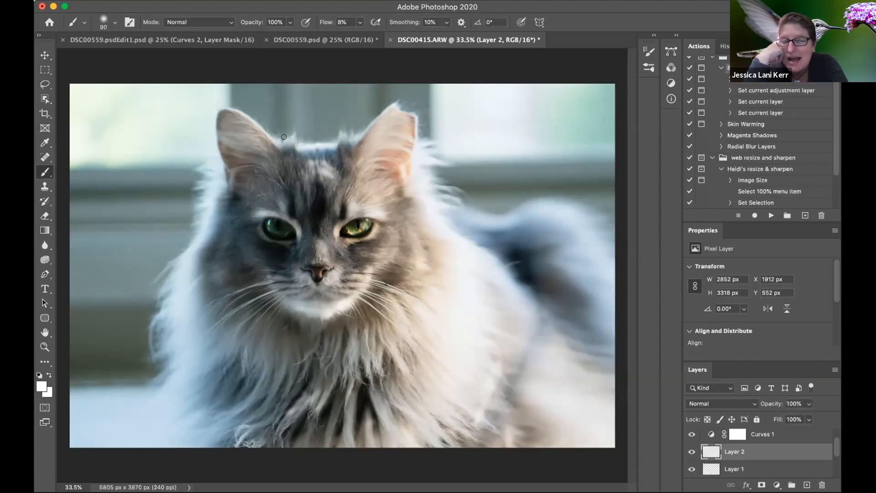
{"action": "left_click", "coordinate": [267, 135]}
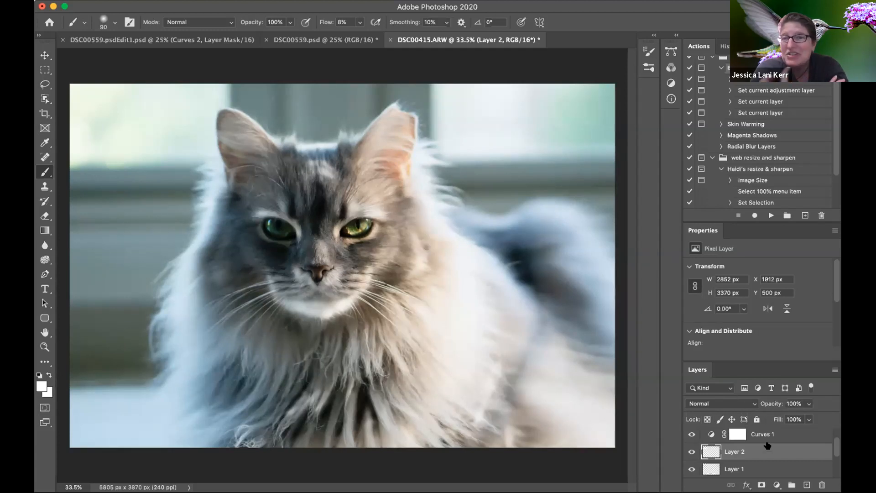
- Set Layer 2's blend mode to Soft Light
{"action": "left_click", "coordinate": [752, 404]}
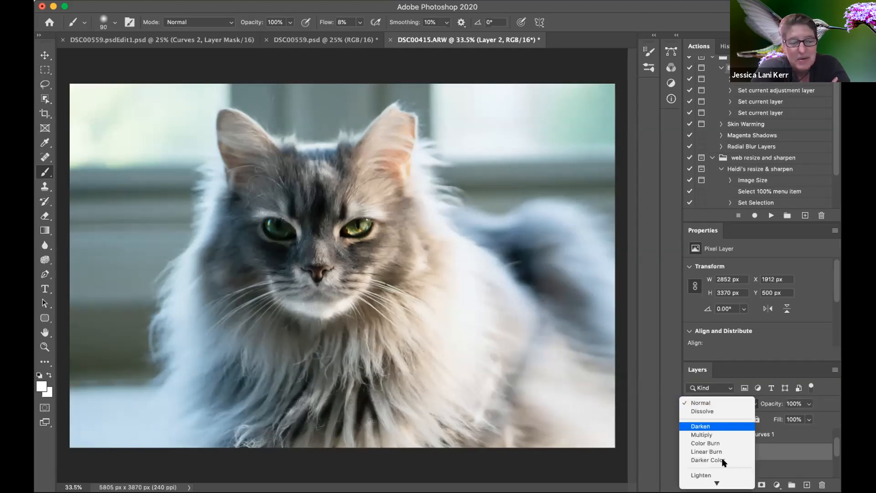
{"action": "mouse_move", "coordinate": [716, 483]}
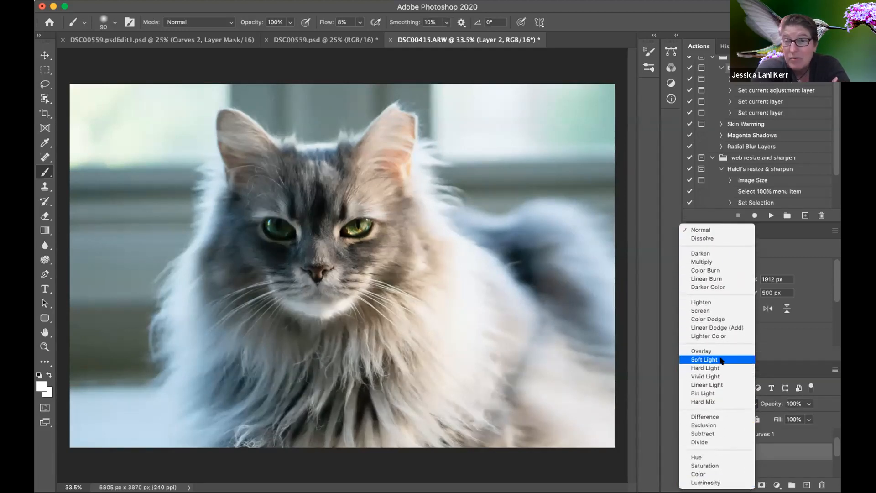
{"action": "left_click", "coordinate": [706, 360]}
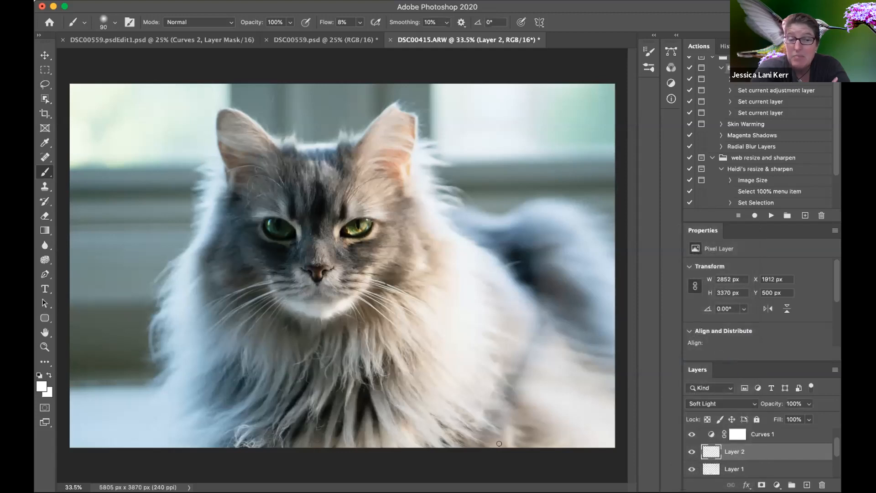
- Toggle the visibility of Layer 1 and Layer 2 to compare the cat photo with and without the painted dodge and burn
{"action": "scroll", "coordinate": [696, 461], "scroll_direction": "down", "scroll_amount": 2}
{"action": "left_click", "coordinate": [691, 448]}
{"action": "left_click", "coordinate": [690, 431]}
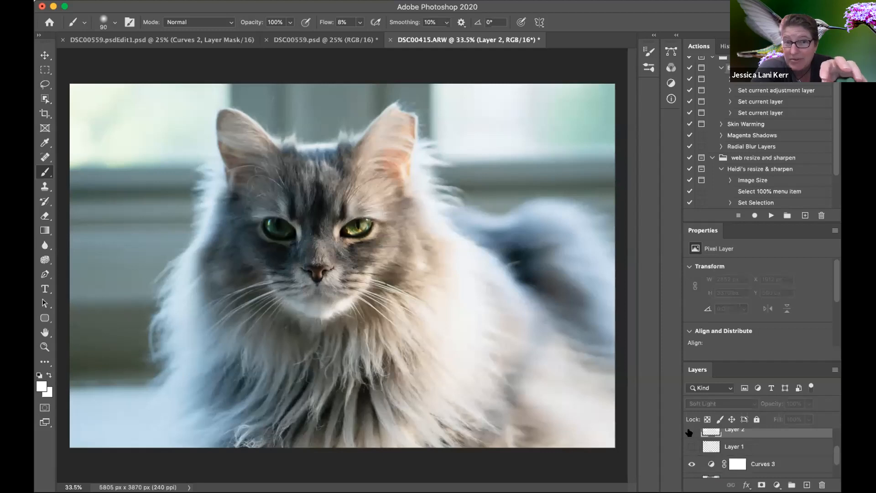
{"action": "left_click", "coordinate": [690, 431]}
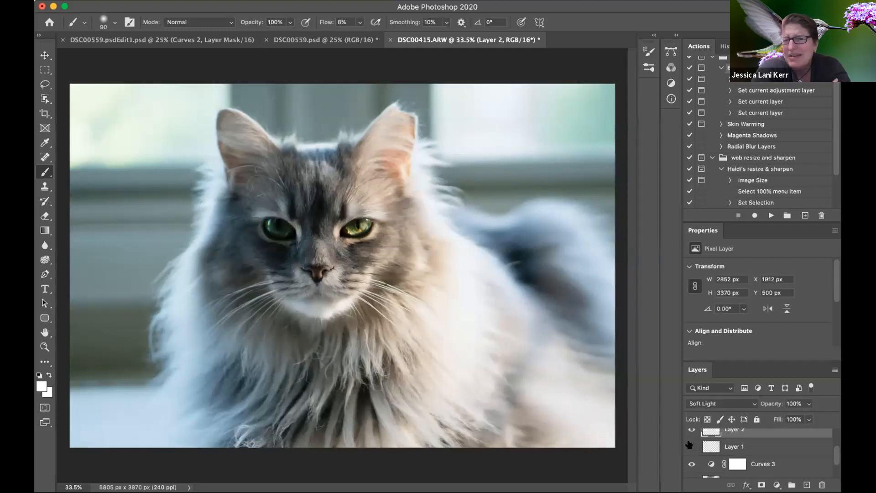
{"action": "left_click", "coordinate": [690, 445]}
{"action": "left_click", "coordinate": [690, 446]}
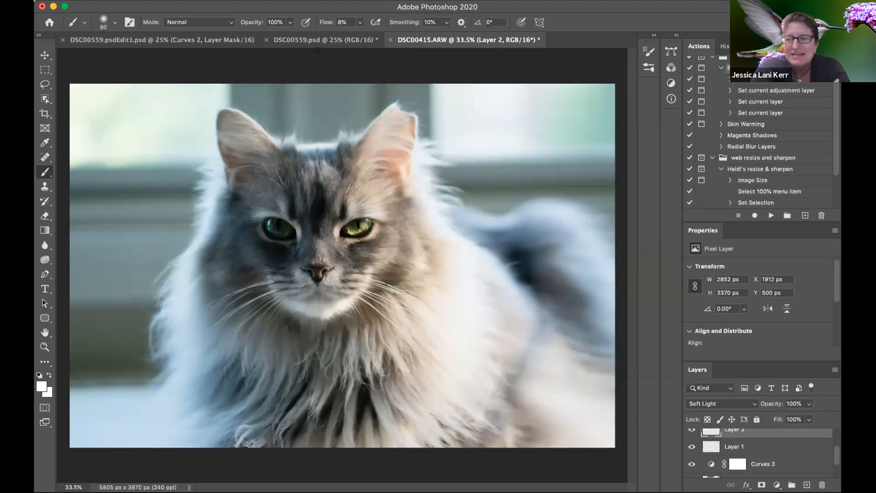
- Look at the open rose documents and return to the cat photo DSC00415.ARW
{"action": "left_click", "coordinate": [306, 42]}
{"action": "left_click", "coordinate": [211, 42]}
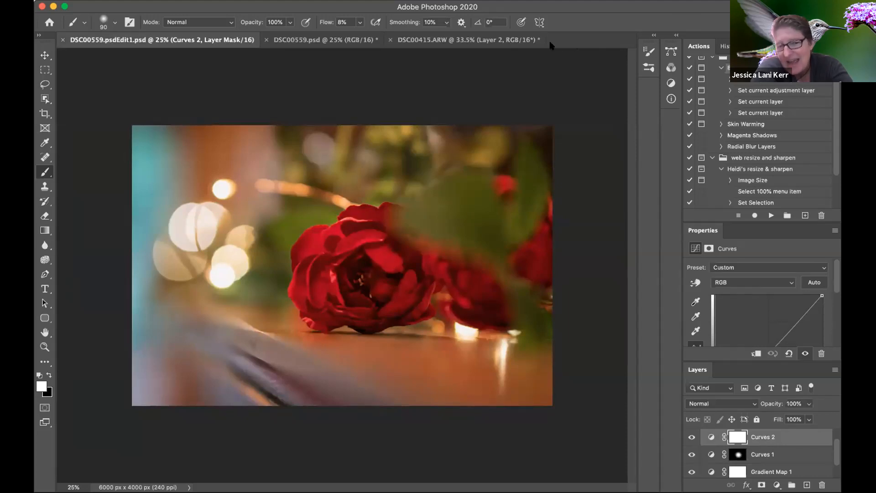
{"action": "left_click", "coordinate": [536, 44]}
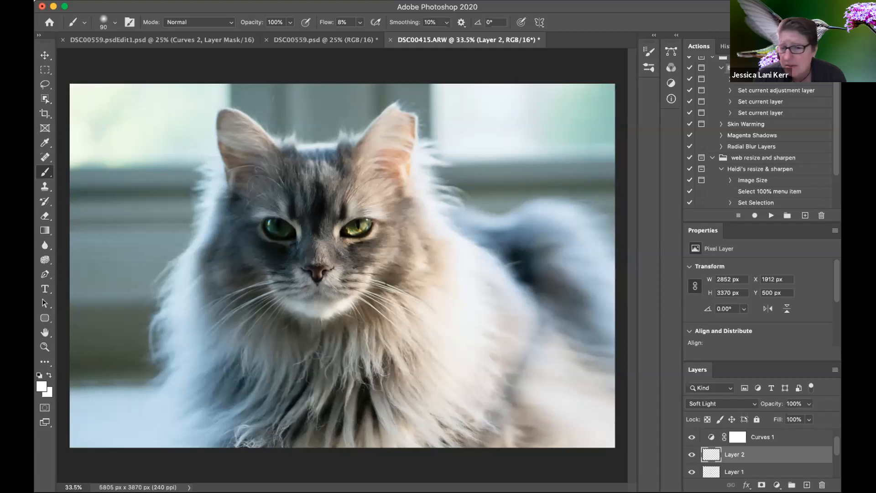
- Compare the cat photo's original snapshot in the history with its latest Layer Visibility state
{"action": "left_click", "coordinate": [771, 46]}
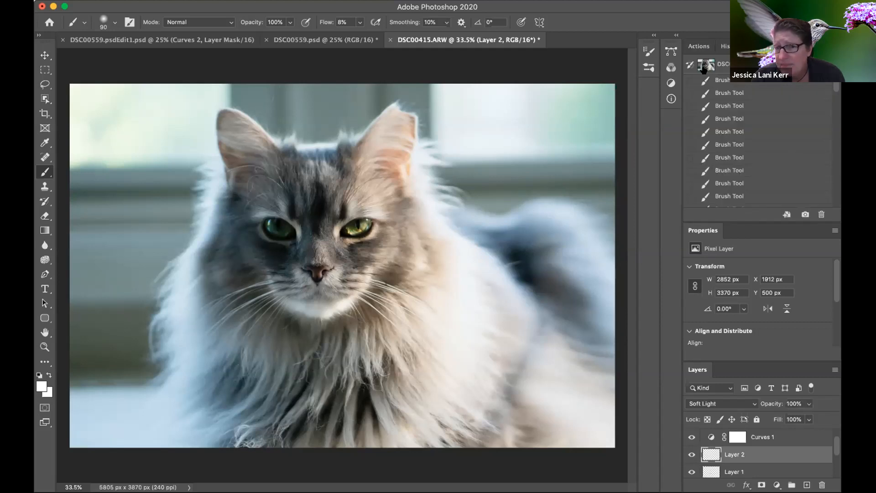
{"action": "left_click", "coordinate": [723, 63]}
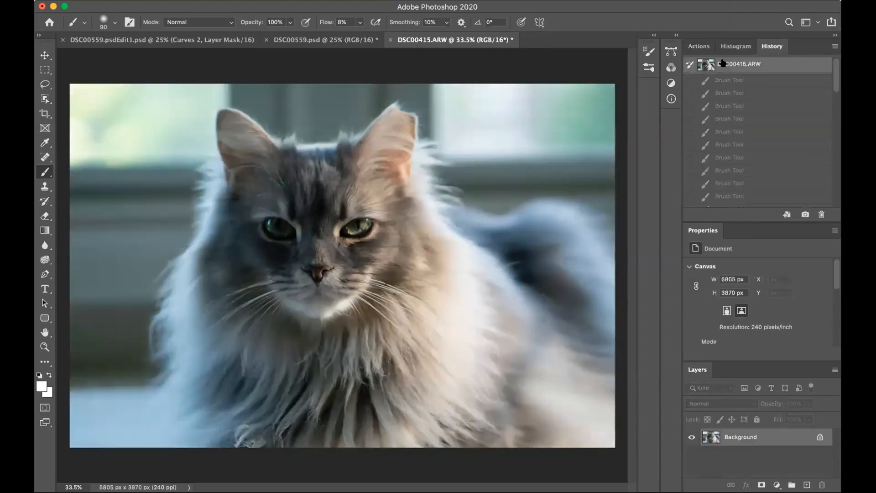
{"action": "scroll", "coordinate": [735, 164], "scroll_direction": "down", "scroll_amount": 5}
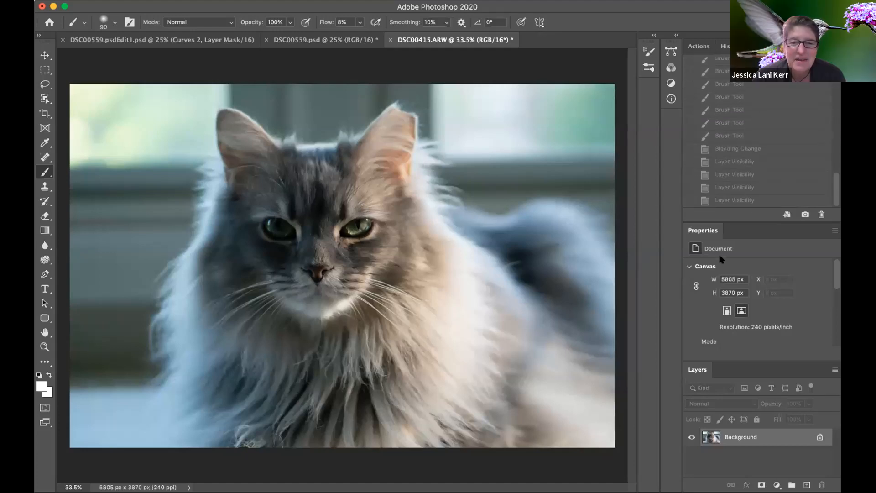
{"action": "left_click", "coordinate": [730, 200]}
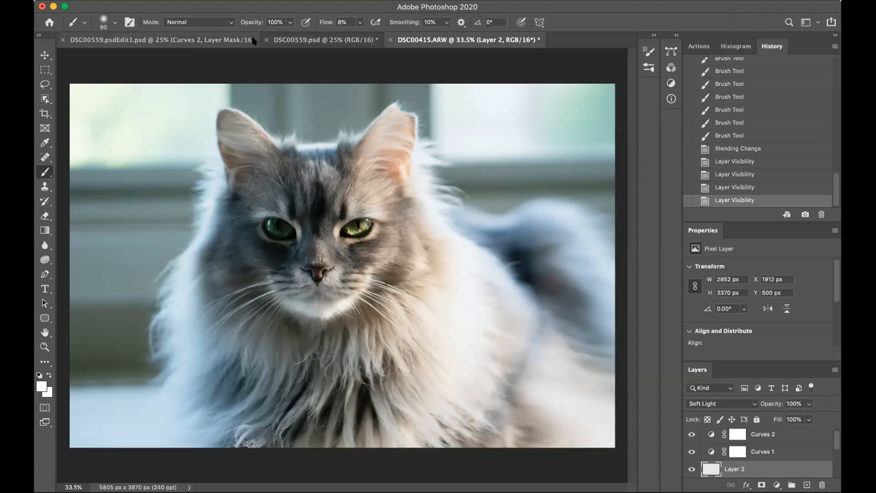
- Compare the opening snapshot and the Open state in the history of DSC00559.psdEdit1.psd, and return to the cat photo
{"action": "left_click", "coordinate": [219, 41]}
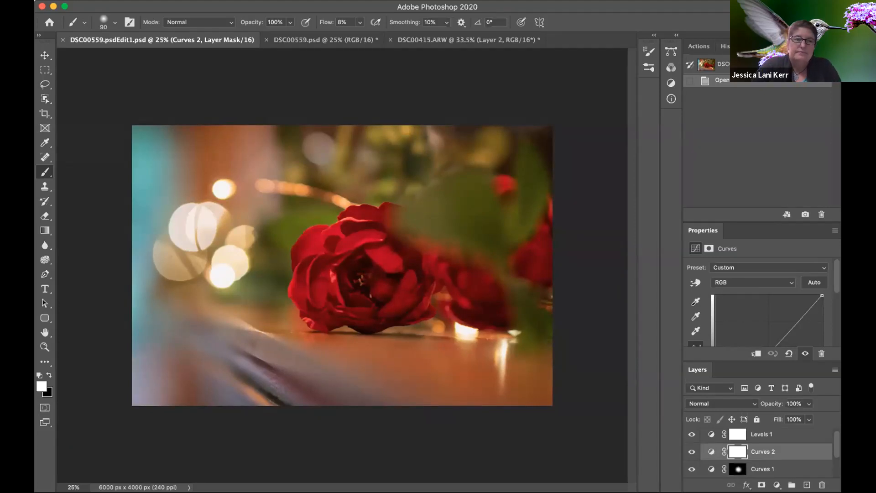
{"action": "left_click", "coordinate": [720, 65]}
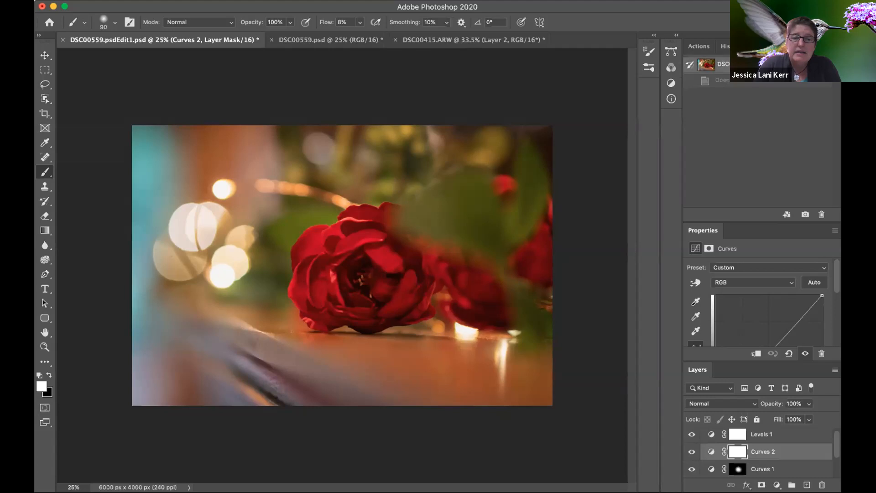
{"action": "left_click", "coordinate": [721, 80]}
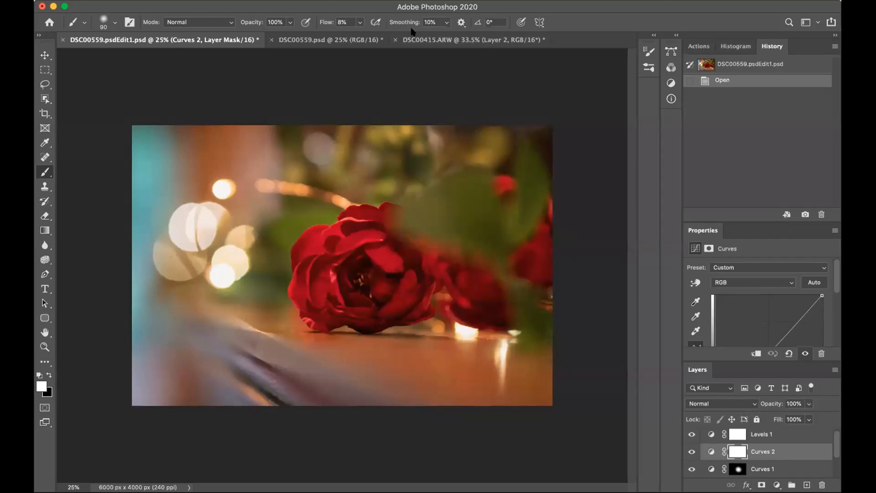
{"action": "left_click", "coordinate": [434, 40]}
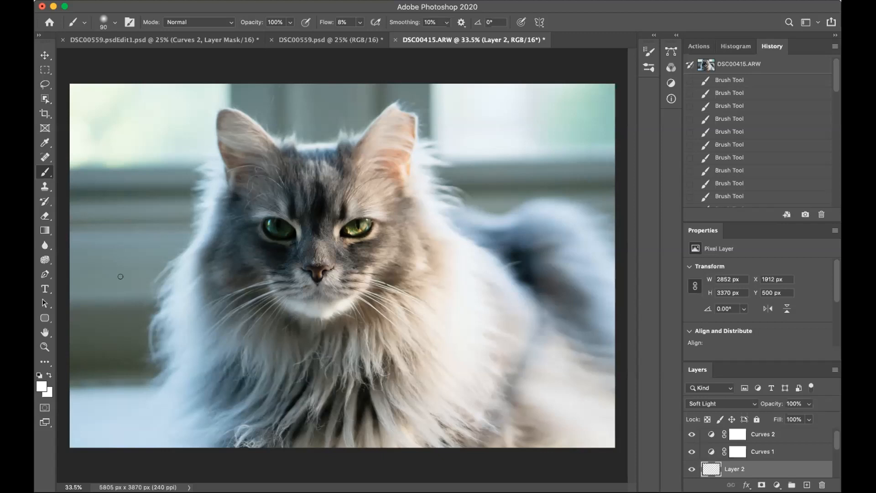
- Crop the cat photo slightly inward from its edges with the Crop tool
{"action": "left_click", "coordinate": [42, 113]}
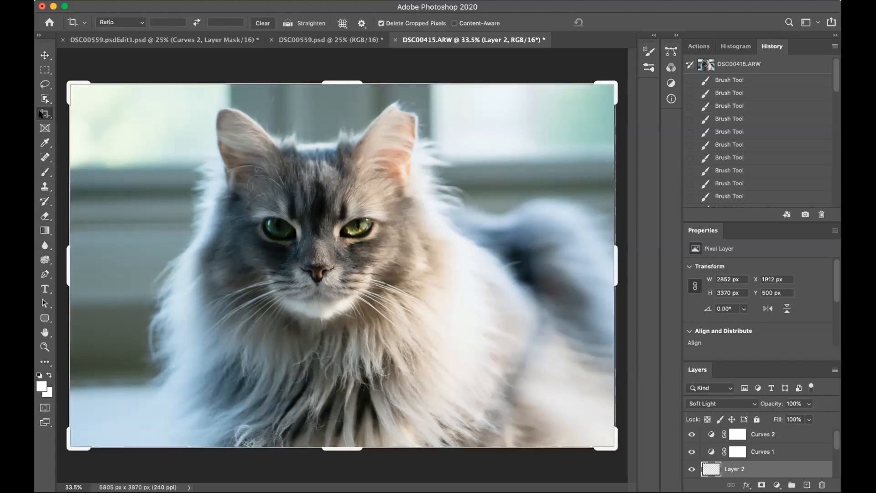
{"action": "left_click_drag", "start_coordinate": [327, 444], "coordinate": [329, 447]}
{"action": "left_click_drag", "start_coordinate": [328, 443], "coordinate": [330, 441]}
{"action": "left_click_drag", "start_coordinate": [70, 426], "coordinate": [78, 423]}
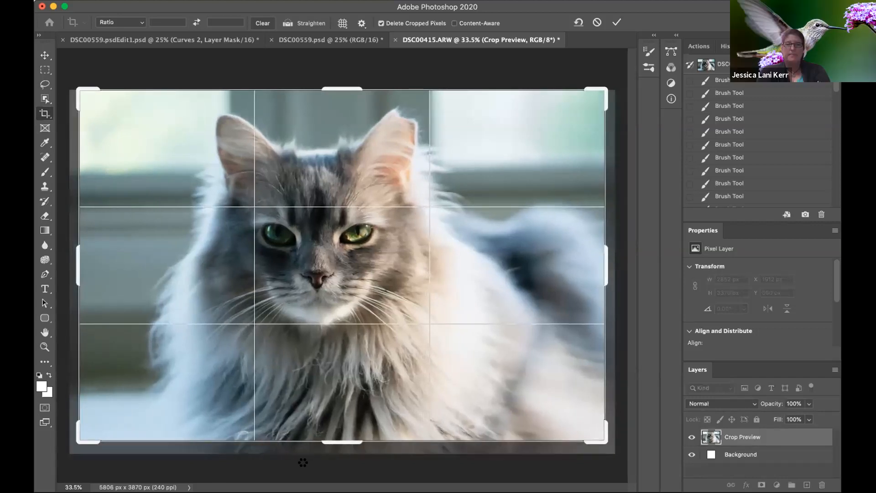
{"action": "key", "text": "Return"}
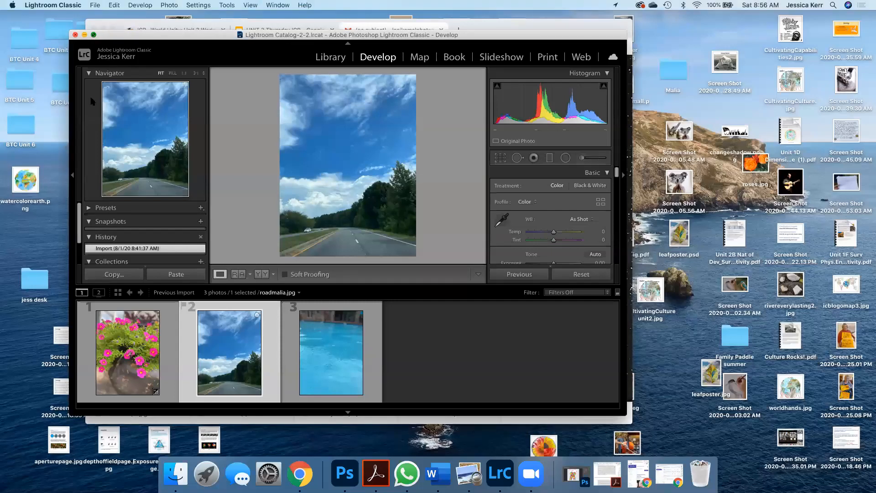
- Switch to Lightroom Classic, expand its window to full screen and reduce the filmstrip's height to enlarge the Maliabee.jpg preview
{"action": "left_click", "coordinate": [93, 36]}
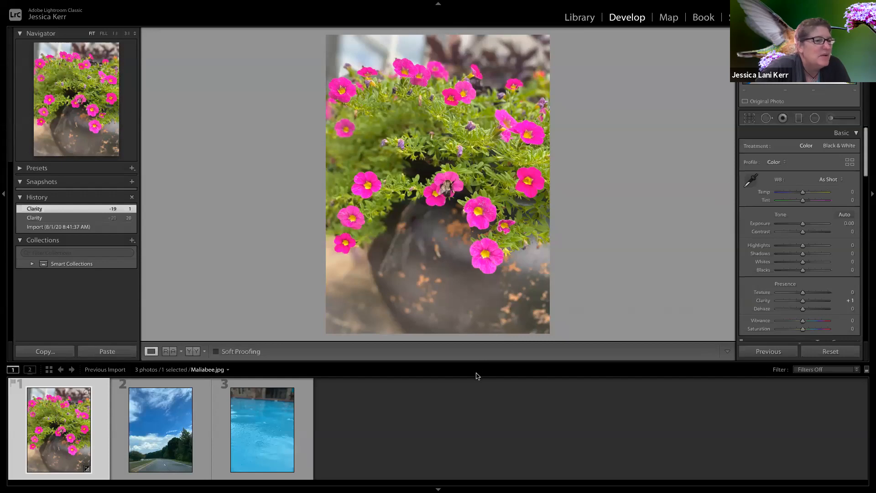
{"action": "left_click_drag", "start_coordinate": [475, 365], "coordinate": [476, 397]}
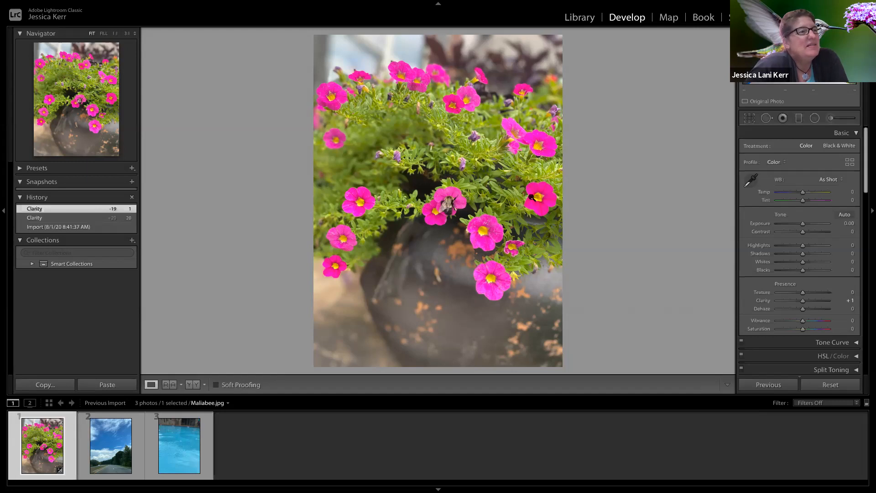
- Examine the bee on the pink flowers up close, return to the full photo and look at the Crop & Straighten options
{"action": "left_click", "coordinate": [454, 128]}
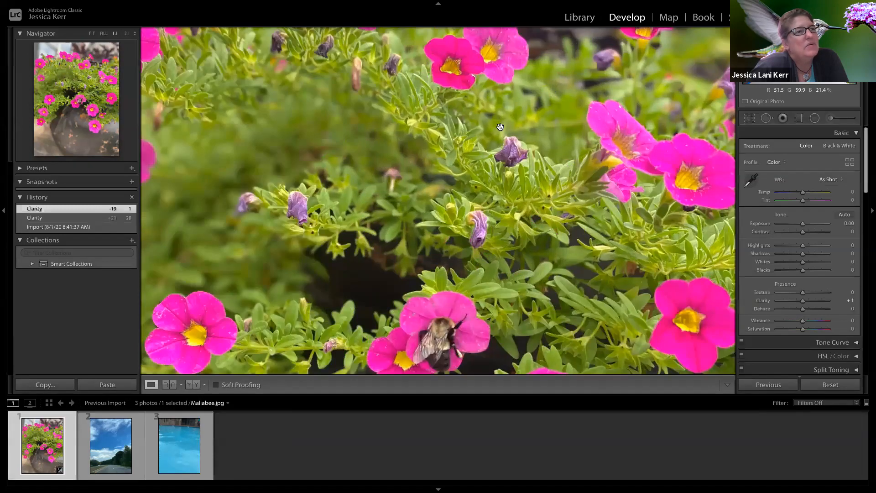
{"action": "scroll", "coordinate": [501, 127], "scroll_direction": "down", "scroll_amount": 8}
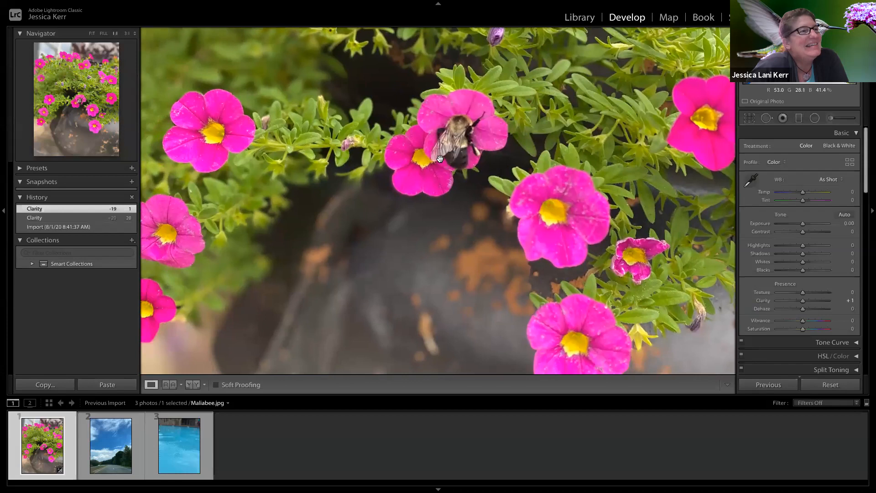
{"action": "scroll", "coordinate": [440, 159], "scroll_direction": "left", "scroll_amount": 1}
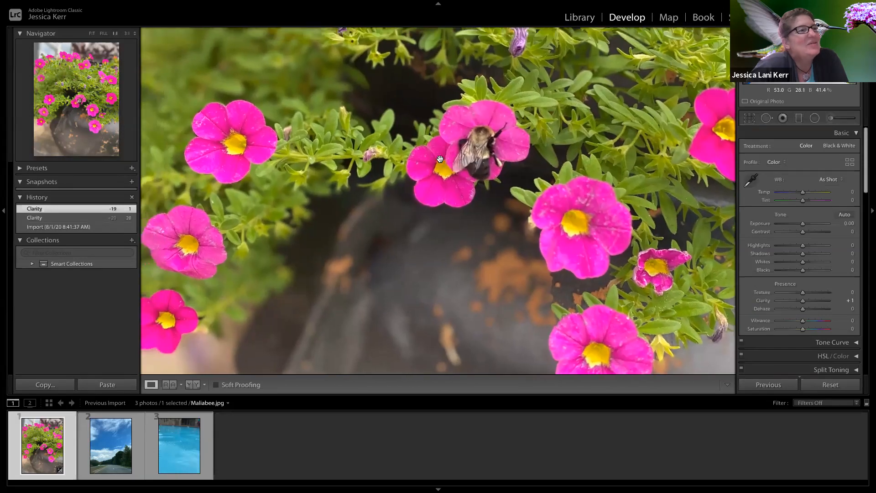
{"action": "left_click", "coordinate": [342, 174]}
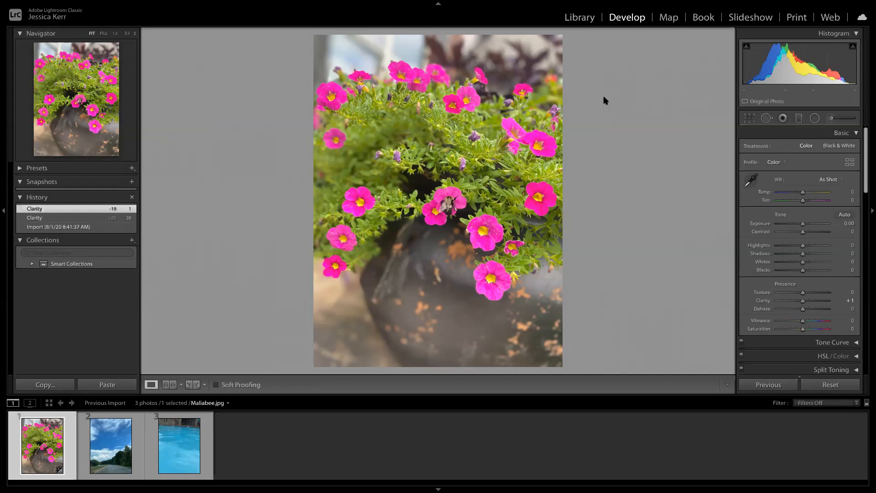
{"action": "left_click", "coordinate": [749, 118]}
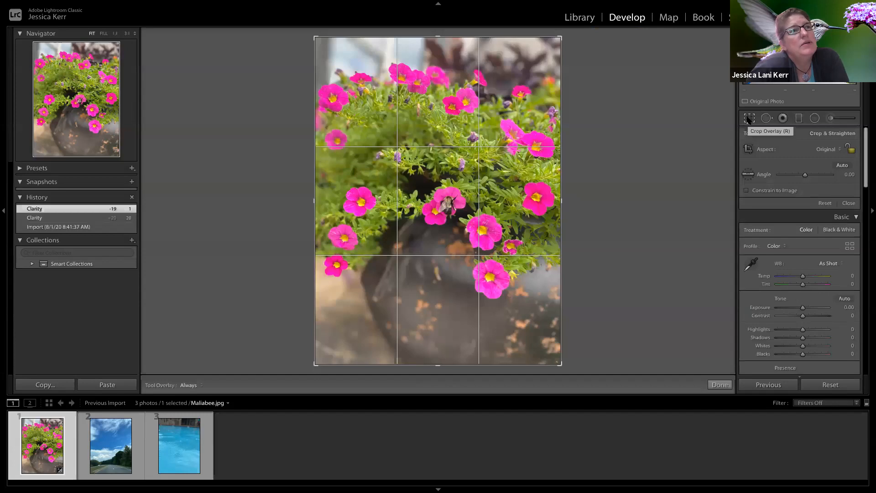
{"action": "left_click", "coordinate": [750, 118]}
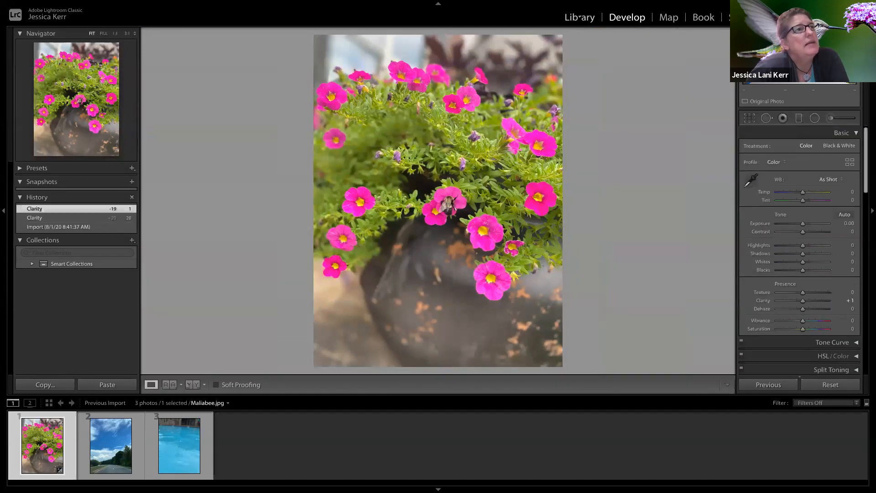
- View Maliabee.jpg in the Library module and examine its metadata and comments
{"action": "left_click", "coordinate": [580, 18]}
{"action": "scroll", "coordinate": [820, 323], "scroll_direction": "down", "scroll_amount": 1}
{"action": "scroll", "coordinate": [821, 326], "scroll_direction": "up", "scroll_amount": 1}
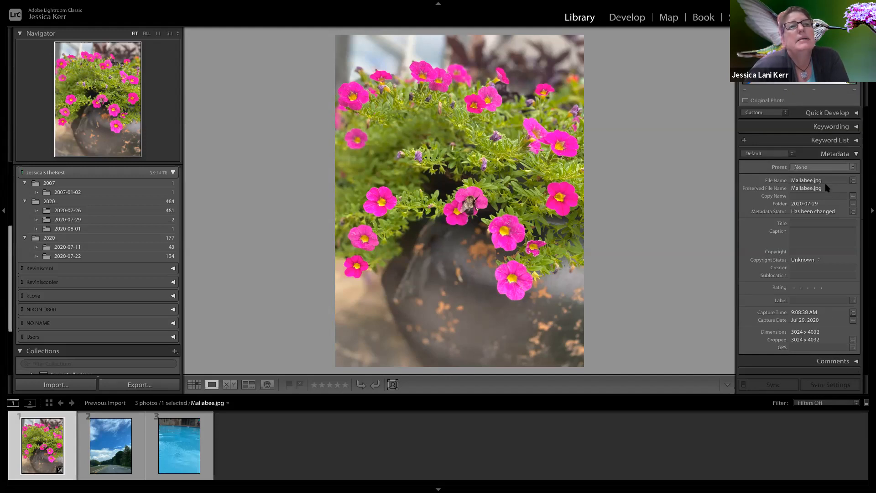
{"action": "left_click", "coordinate": [857, 361]}
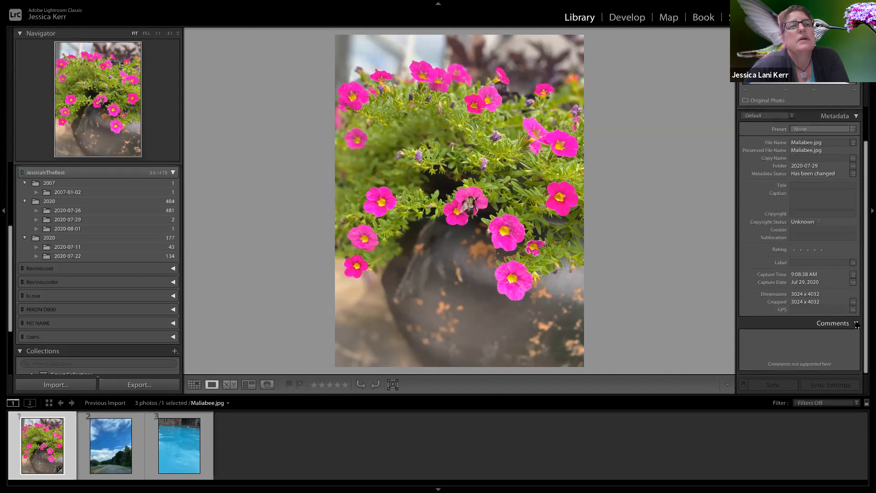
{"action": "left_click", "coordinate": [857, 324]}
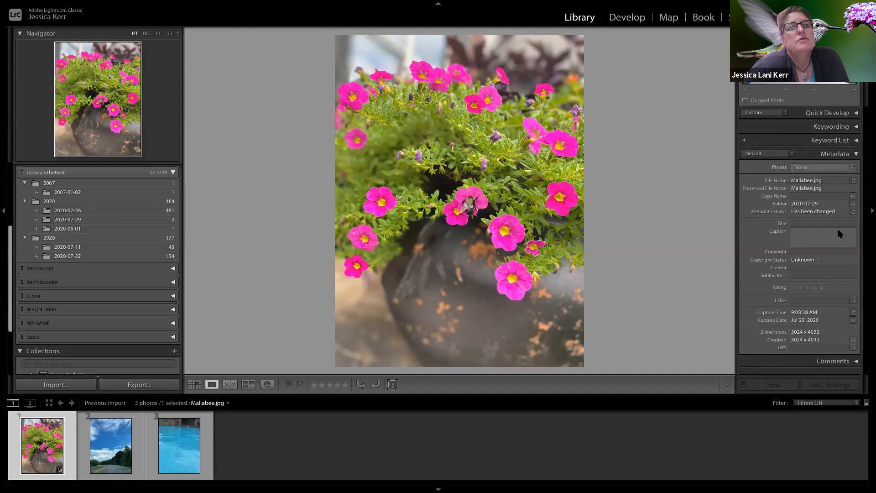
- Look over the Quick Develop options for Maliabee.jpg and go back to its metadata
{"action": "left_click", "coordinate": [856, 154]}
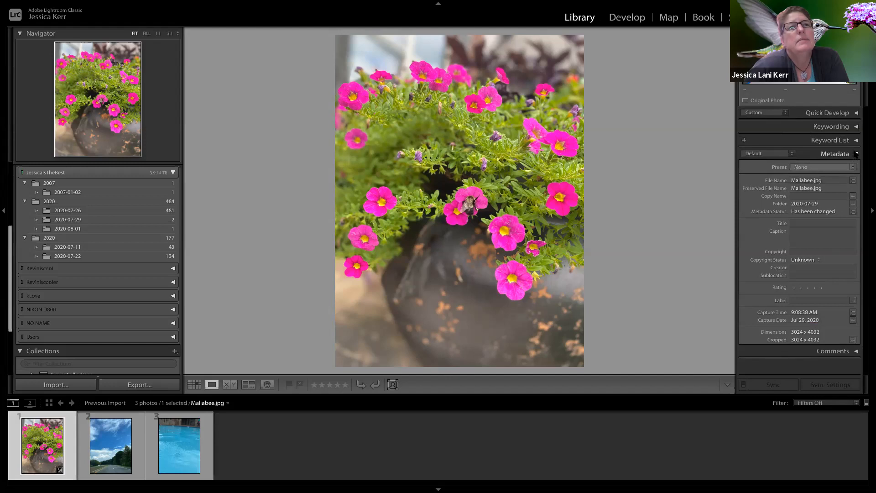
{"action": "left_click", "coordinate": [856, 112]}
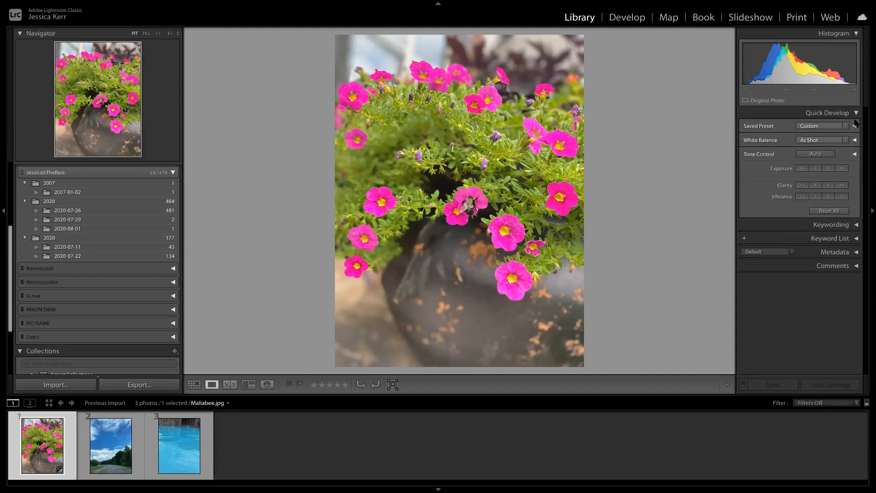
{"action": "left_click", "coordinate": [856, 113]}
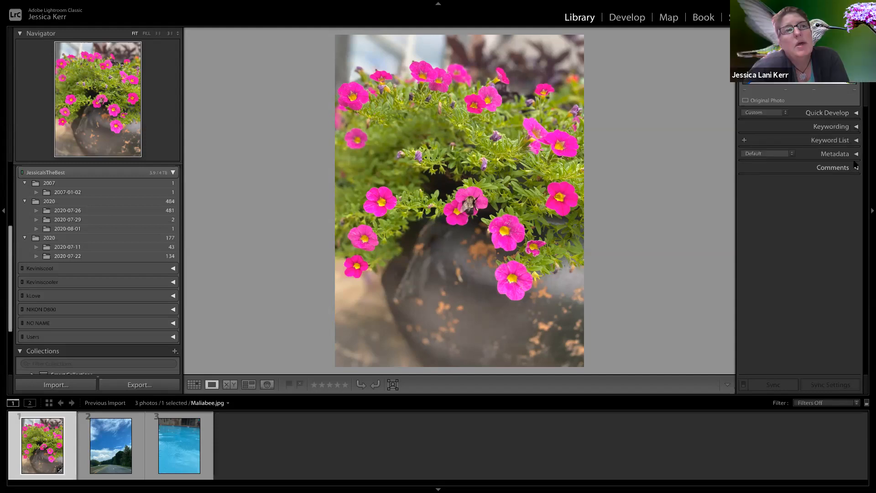
{"action": "left_click", "coordinate": [857, 154]}
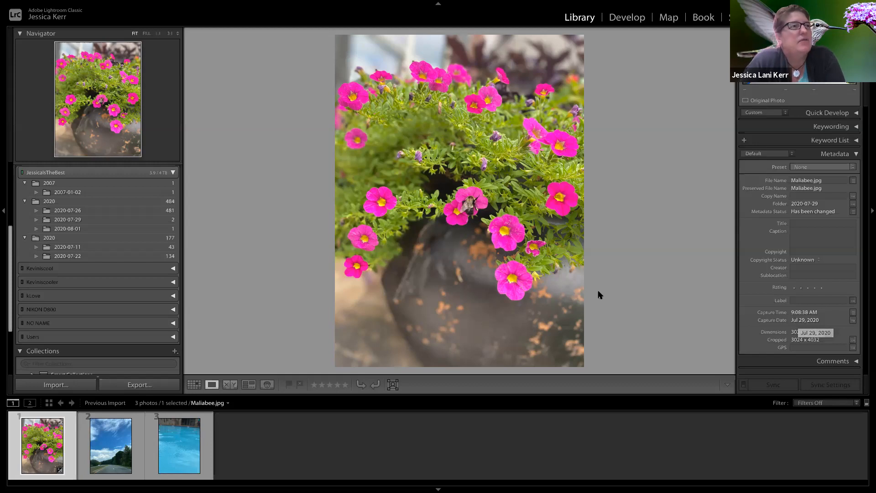
- In the Develop module, crop Maliabee.jpg to a landscape frame around the bee and the lower flowers, cutting off the flowers at the far right
{"action": "left_click", "coordinate": [624, 18]}
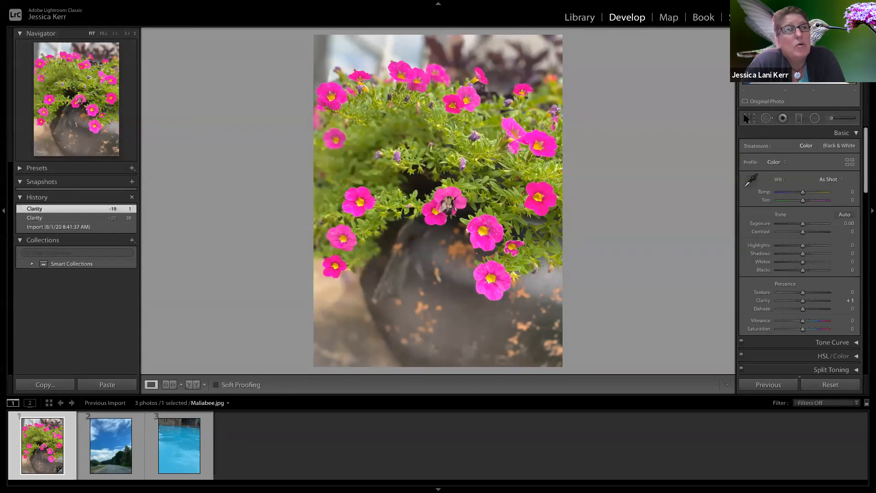
{"action": "left_click", "coordinate": [748, 119]}
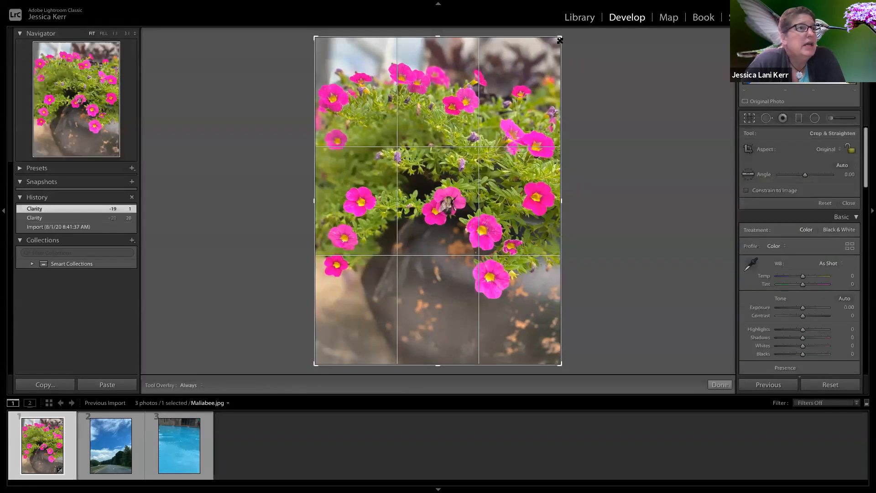
{"action": "mouse_move", "coordinate": [560, 40]}
{"action": "left_mouse_down"}
{"action": "mouse_move", "coordinate": [557, 78]}
{"action": "mouse_move", "coordinate": [562, 37]}
{"action": "left_mouse_up"}
{"action": "left_click_drag", "start_coordinate": [316, 364], "coordinate": [317, 333]}
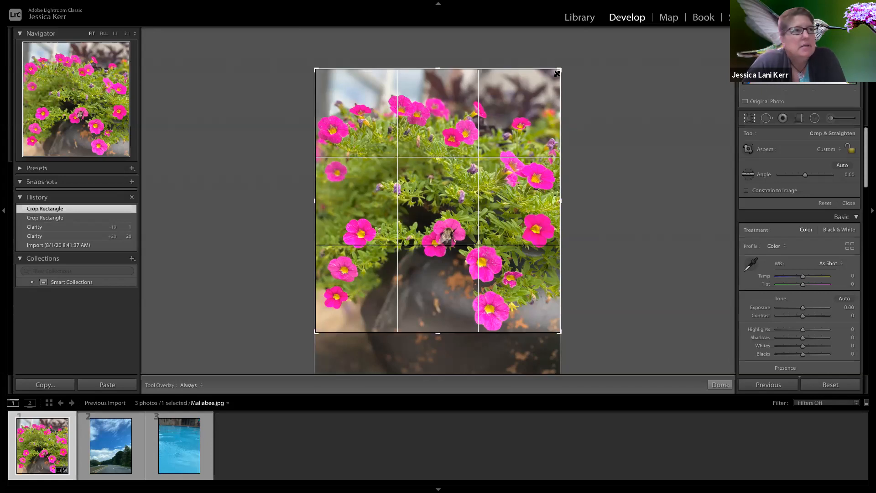
{"action": "left_click_drag", "start_coordinate": [560, 70], "coordinate": [559, 78]}
{"action": "left_click_drag", "start_coordinate": [558, 78], "coordinate": [539, 135]}
{"action": "left_click", "coordinate": [719, 385]}
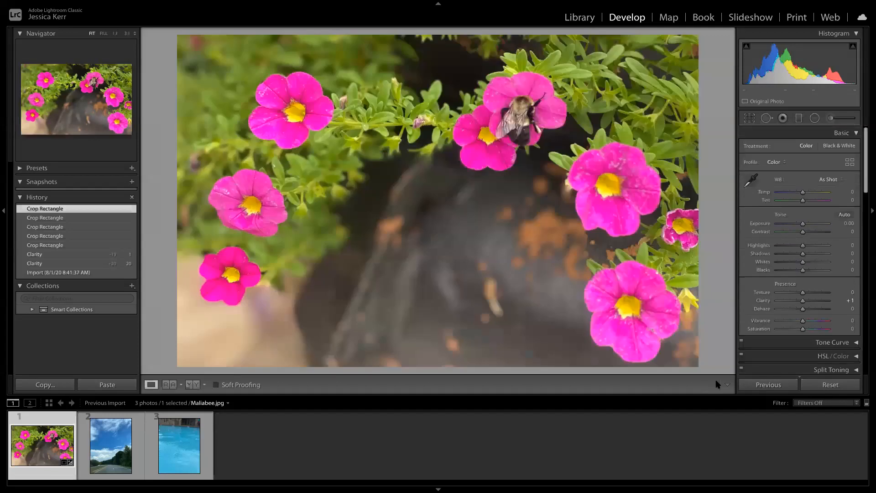
- Rework the crop to span the photo's full width, with its top edge just above the bee and its bottom edge below the lowest flower
{"action": "left_click", "coordinate": [749, 119]}
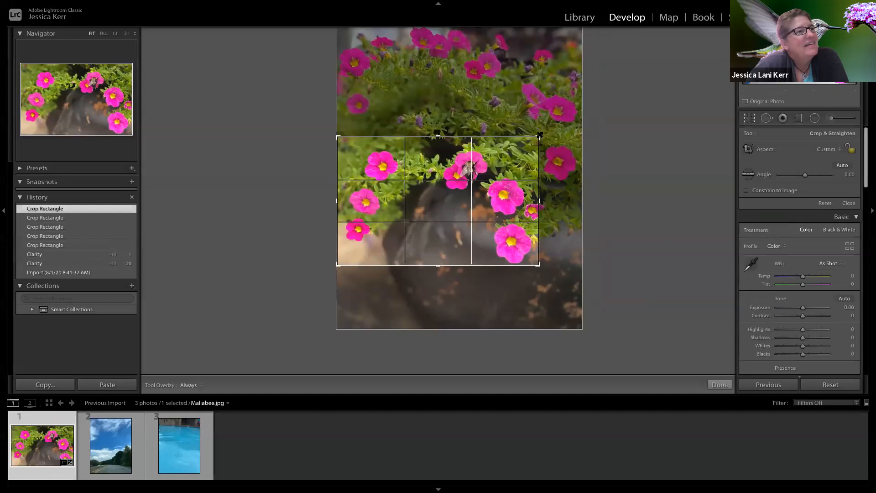
{"action": "left_click_drag", "start_coordinate": [539, 134], "coordinate": [557, 81]}
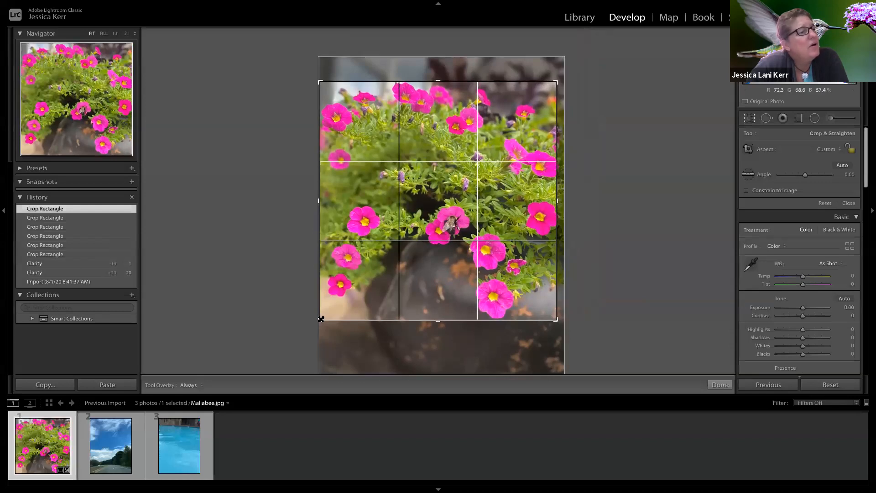
{"action": "left_click_drag", "start_coordinate": [318, 318], "coordinate": [352, 297]}
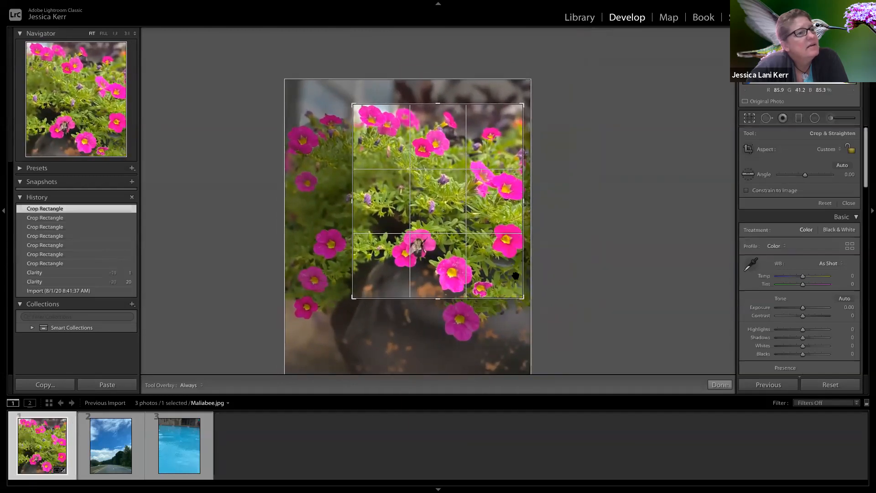
{"action": "left_click_drag", "start_coordinate": [522, 278], "coordinate": [488, 270]}
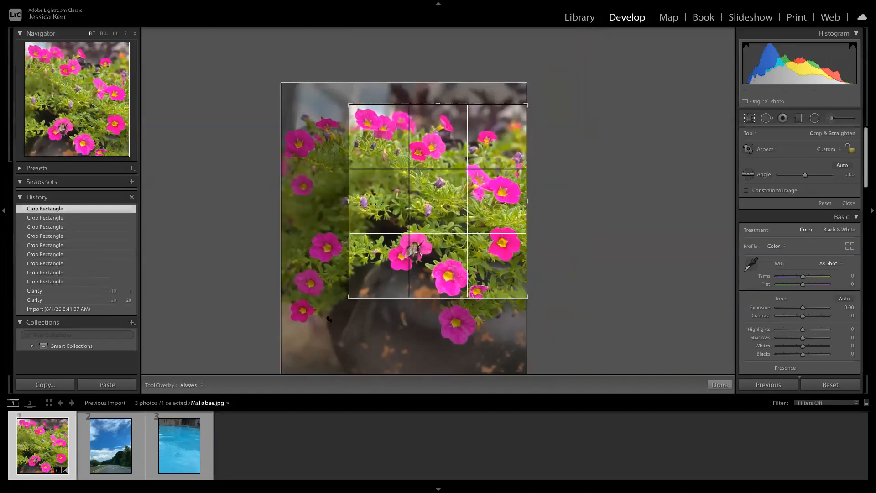
{"action": "left_click_drag", "start_coordinate": [349, 297], "coordinate": [315, 314]}
{"action": "left_click_drag", "start_coordinate": [428, 314], "coordinate": [427, 325]}
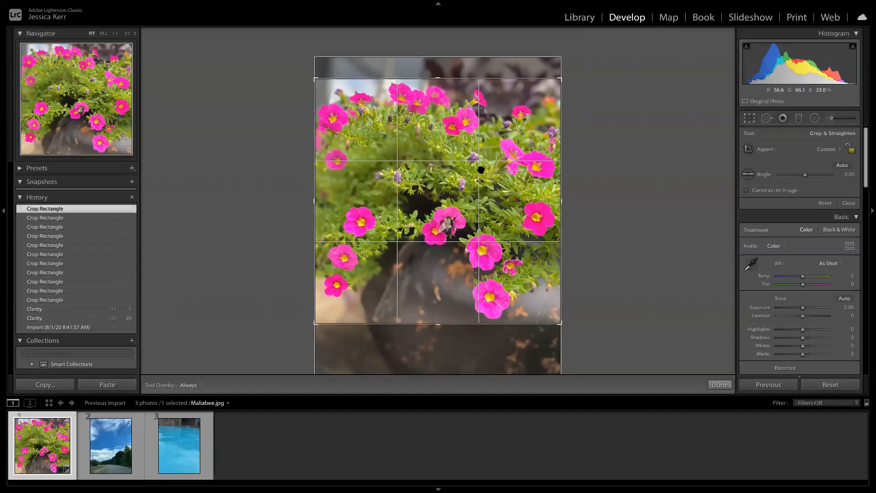
{"action": "left_click_drag", "start_coordinate": [437, 79], "coordinate": [441, 133]}
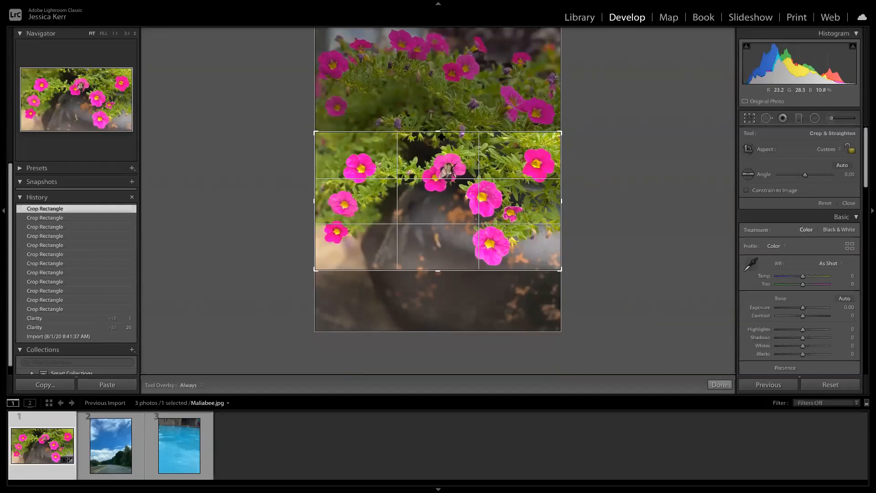
{"action": "left_click_drag", "start_coordinate": [442, 133], "coordinate": [442, 137]}
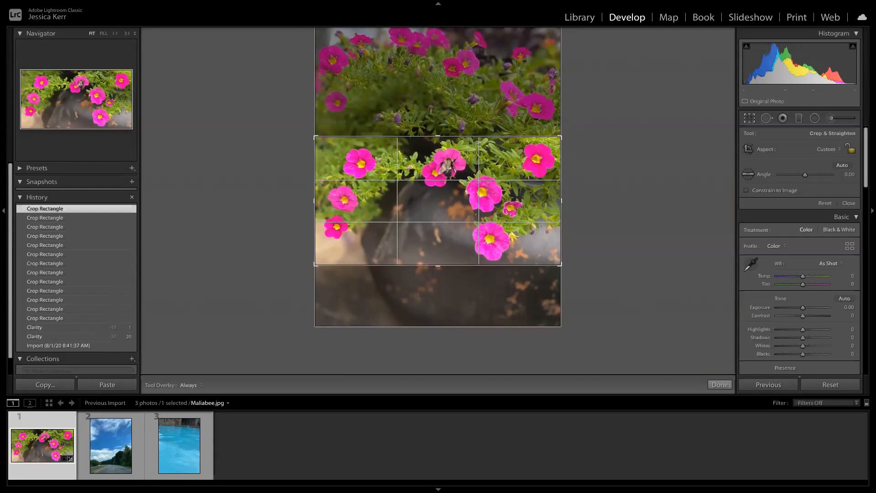
{"action": "left_click", "coordinate": [721, 385]}
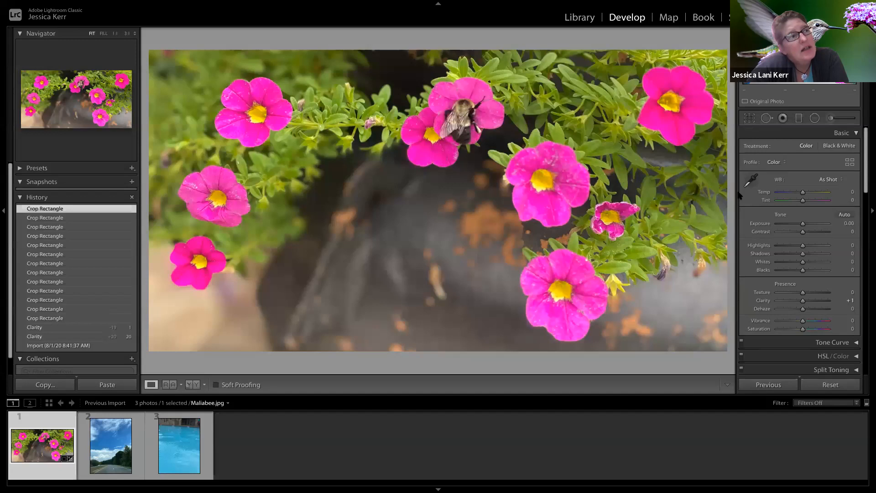
- Raise the crop's top edge to include more foliage and flowers above the bee, and apply the crop
{"action": "left_click", "coordinate": [746, 120]}
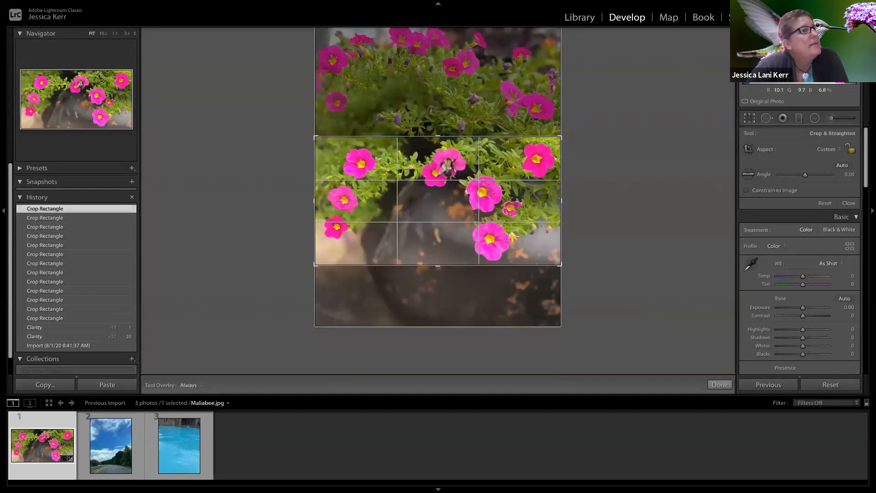
{"action": "left_click_drag", "start_coordinate": [437, 116], "coordinate": [440, 106]}
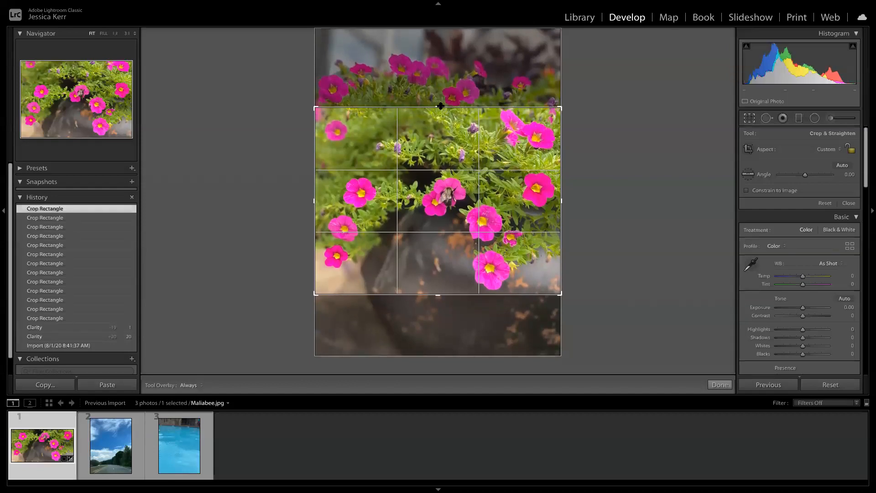
{"action": "left_click_drag", "start_coordinate": [440, 106], "coordinate": [440, 107]}
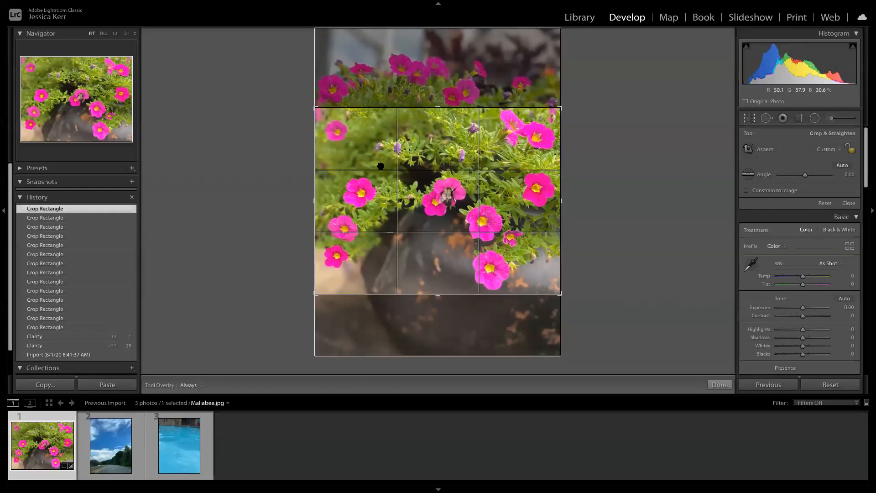
{"action": "left_click", "coordinate": [729, 387]}
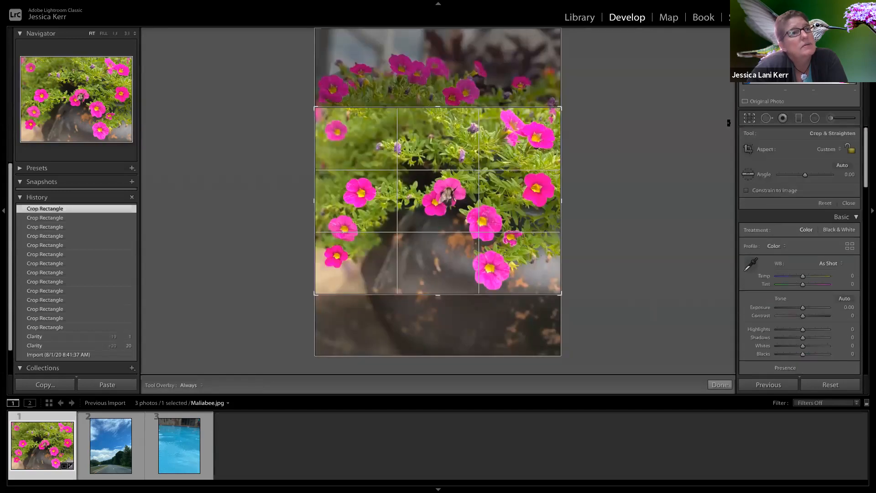
{"action": "left_click", "coordinate": [750, 118]}
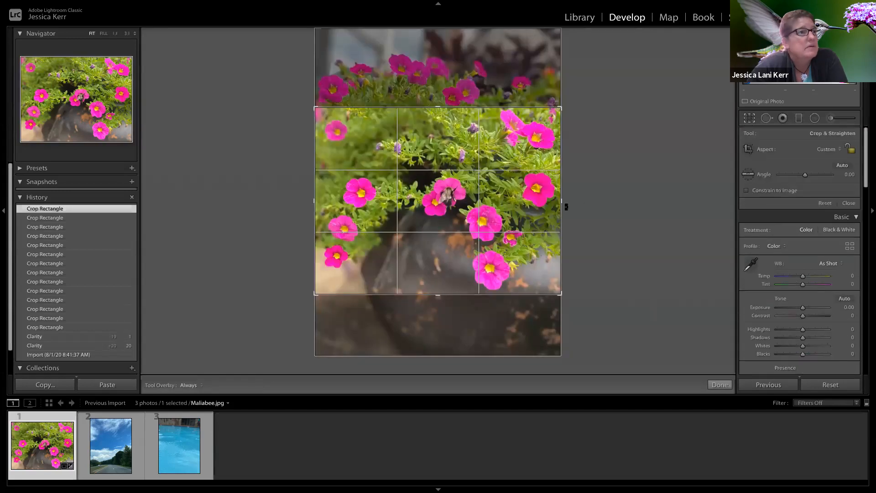
{"action": "mouse_move", "coordinate": [561, 202]}
{"action": "left_mouse_down"}
{"action": "mouse_move", "coordinate": [538, 209]}
{"action": "mouse_move", "coordinate": [564, 205]}
{"action": "left_mouse_up"}
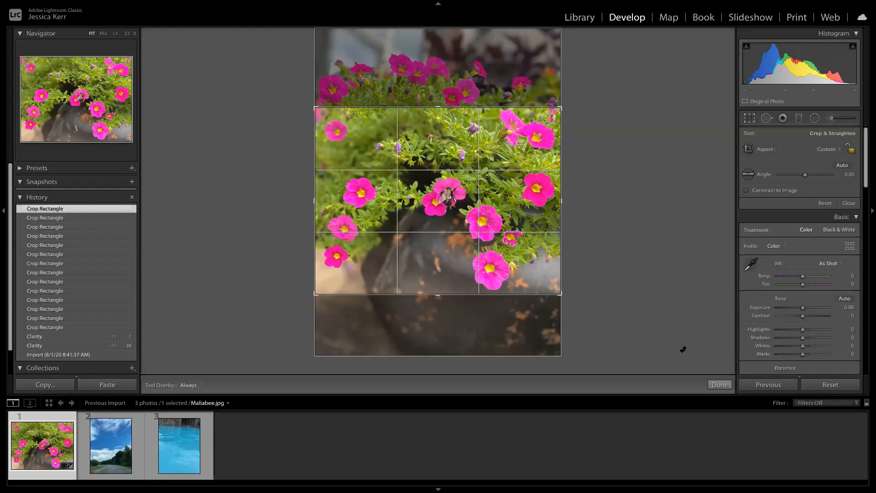
{"action": "left_click", "coordinate": [720, 384]}
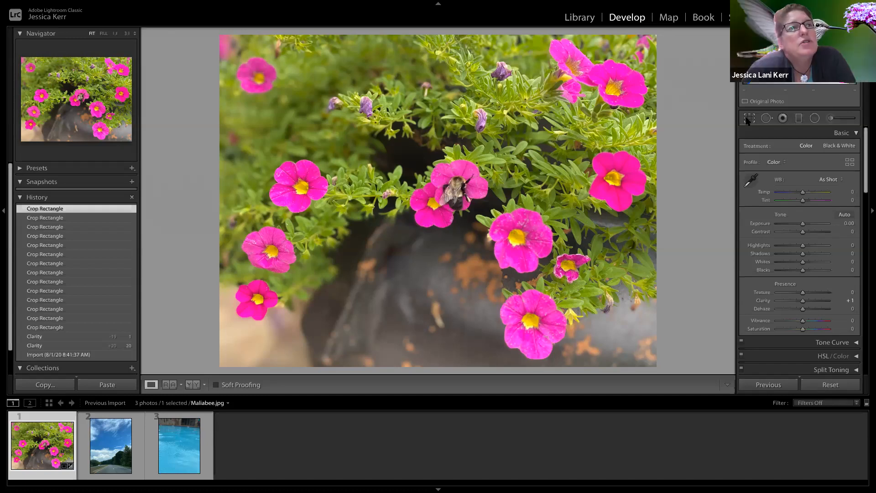
{"action": "key", "text": "r"}
{"action": "mouse_move", "coordinate": [611, 320]}
{"action": "left_mouse_down"}
{"action": "mouse_move", "coordinate": [630, 296]}
{"action": "mouse_move", "coordinate": [568, 376]}
{"action": "mouse_move", "coordinate": [610, 319]}
{"action": "left_mouse_up"}
{"action": "key", "text": "ctrl+z"}
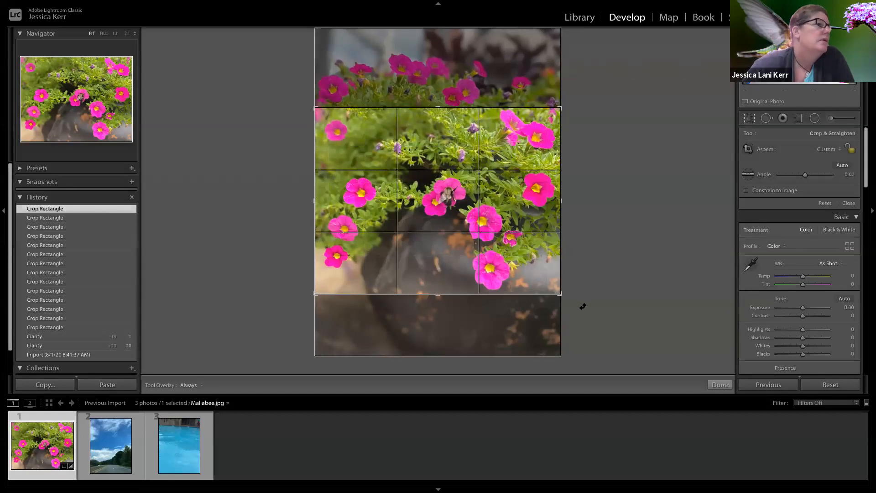
{"action": "left_click", "coordinate": [719, 384]}
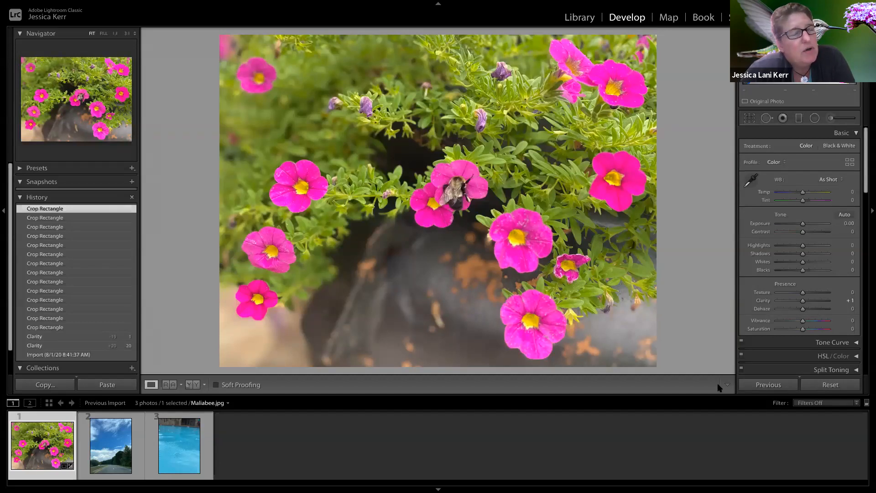
- Try the automatic tone adjustment and a full reset of the photo's settings, and undo both
{"action": "left_click", "coordinate": [842, 217]}
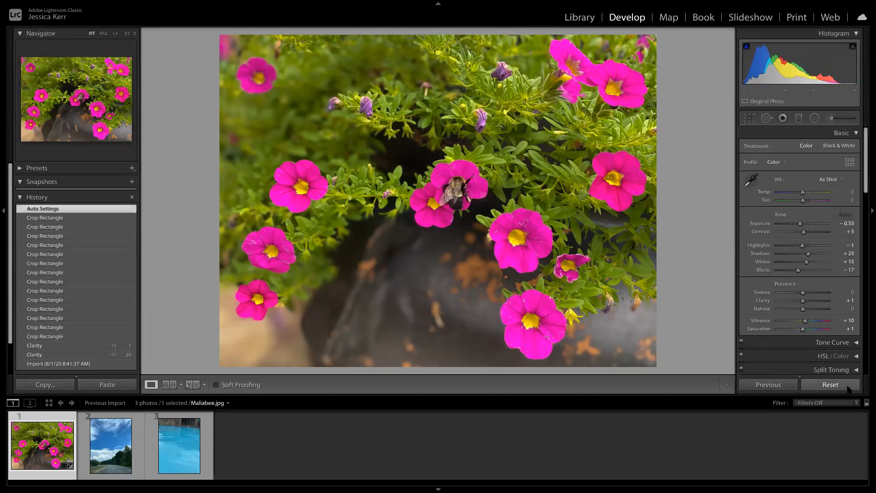
{"action": "left_click", "coordinate": [831, 385]}
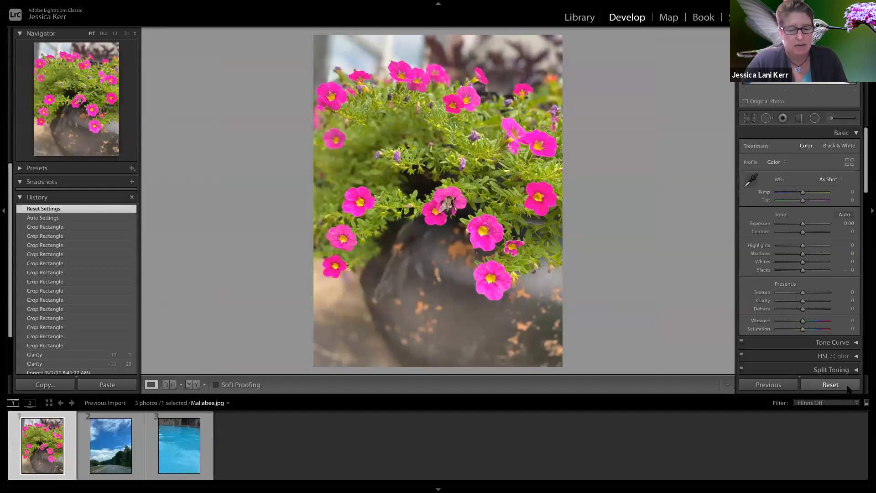
{"action": "key", "text": "ctrl+z"}
{"action": "key", "text": "ctrl+z"}
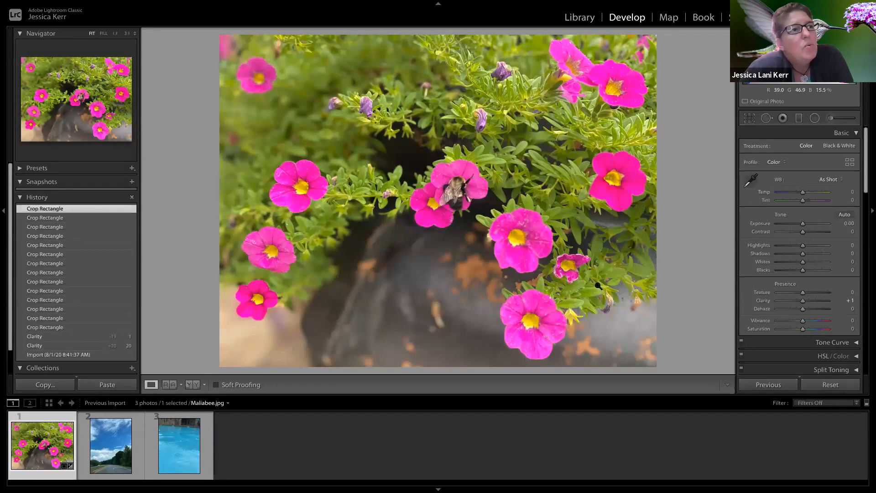
- Apply Auto tone and refine it with Shadows +8, Dehaze +8, Clarity +11, Whites +37, Exposure -0.45 and Saturation +4
{"action": "left_click", "coordinate": [844, 214]}
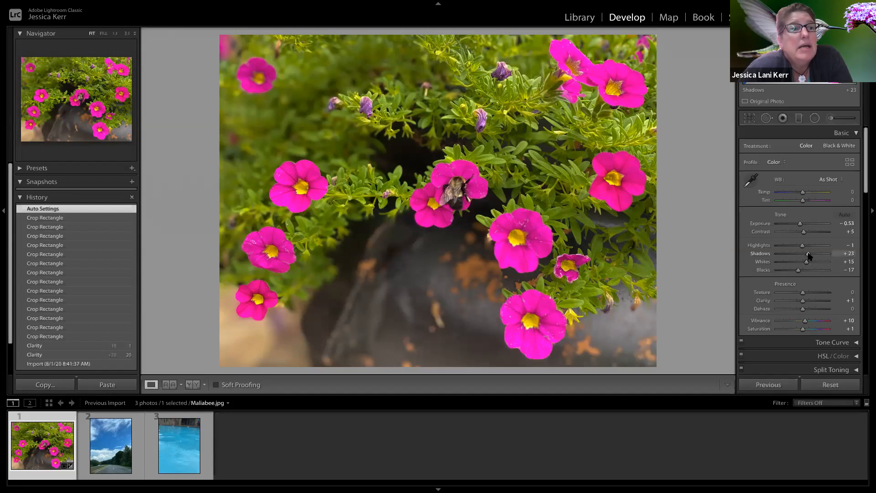
{"action": "mouse_move", "coordinate": [809, 255]}
{"action": "left_mouse_down"}
{"action": "mouse_move", "coordinate": [829, 253]}
{"action": "mouse_move", "coordinate": [802, 256]}
{"action": "left_mouse_up"}
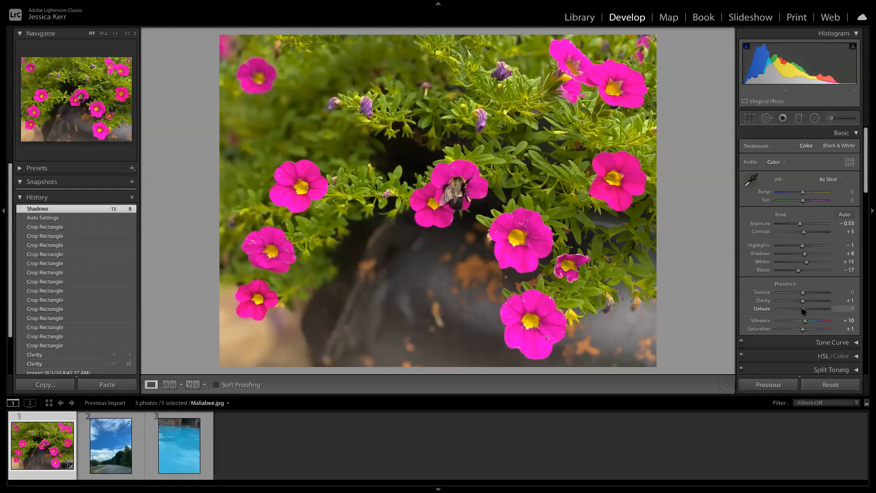
{"action": "left_click_drag", "start_coordinate": [805, 310], "coordinate": [806, 302]}
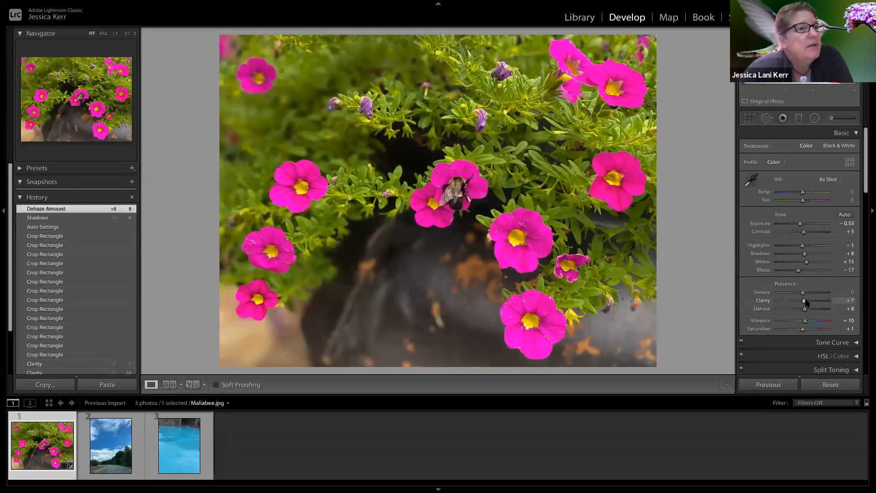
{"action": "left_click_drag", "start_coordinate": [807, 263], "coordinate": [812, 264]}
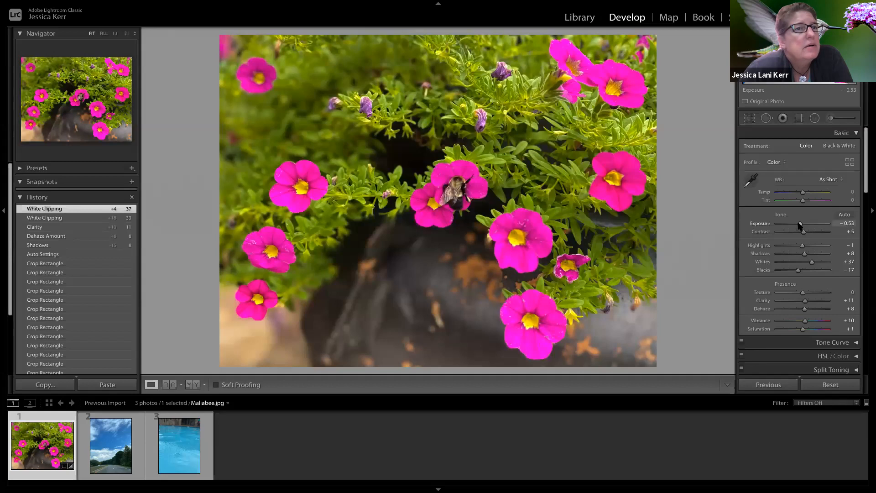
{"action": "left_click_drag", "start_coordinate": [800, 225], "coordinate": [801, 225]}
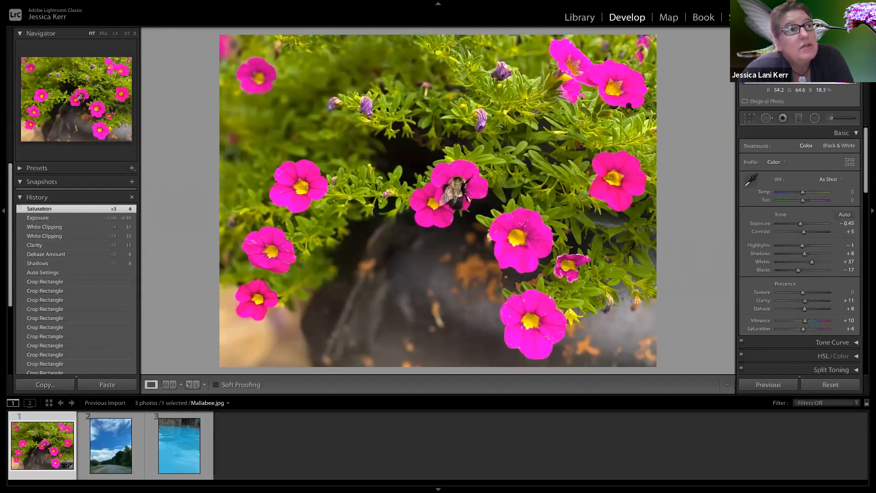
{"action": "left_click", "coordinate": [629, 97]}
{"action": "left_click", "coordinate": [630, 98]}
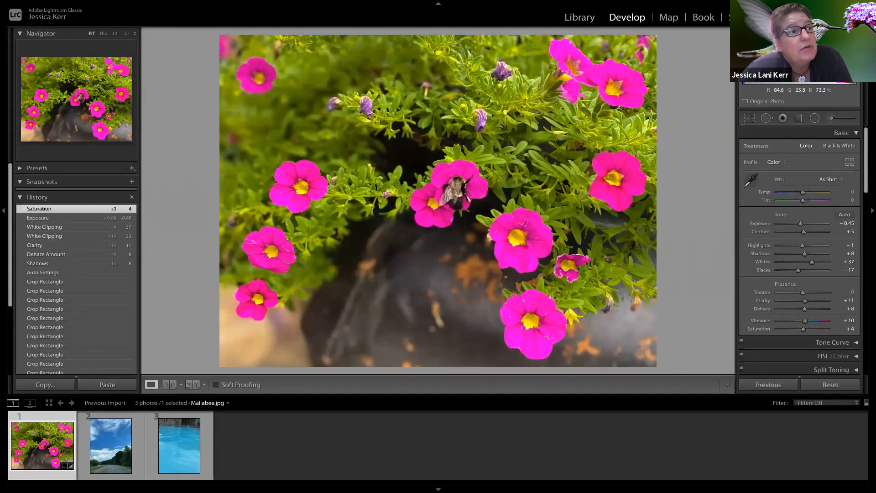
{"action": "left_click", "coordinate": [524, 254]}
{"action": "left_click", "coordinate": [523, 254]}
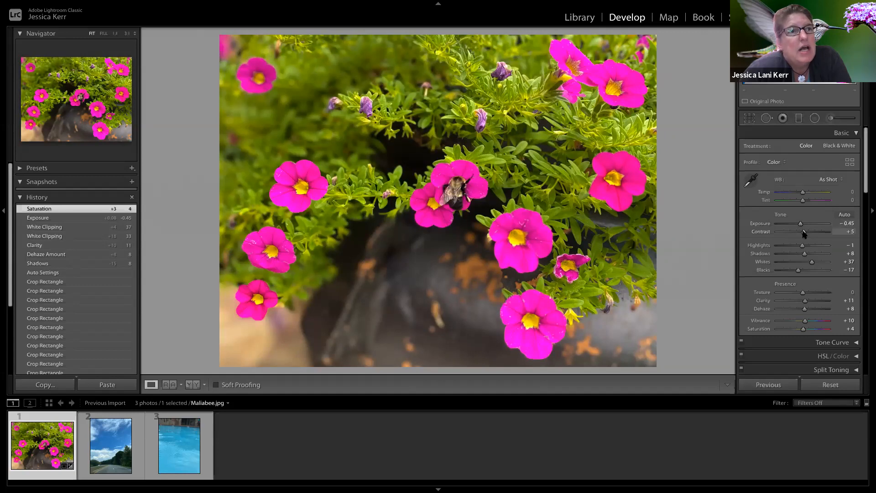
- Refine the bee photo's tone with Highlights +2, Whites +10, Exposure -0.40 and Contrast -12
{"action": "left_click_drag", "start_coordinate": [804, 233], "coordinate": [805, 270]}
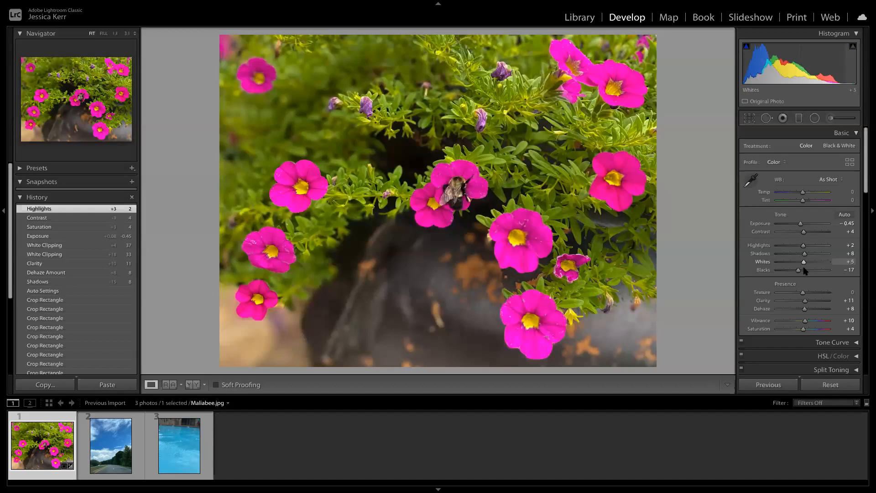
{"action": "left_click_drag", "start_coordinate": [806, 271], "coordinate": [805, 271]}
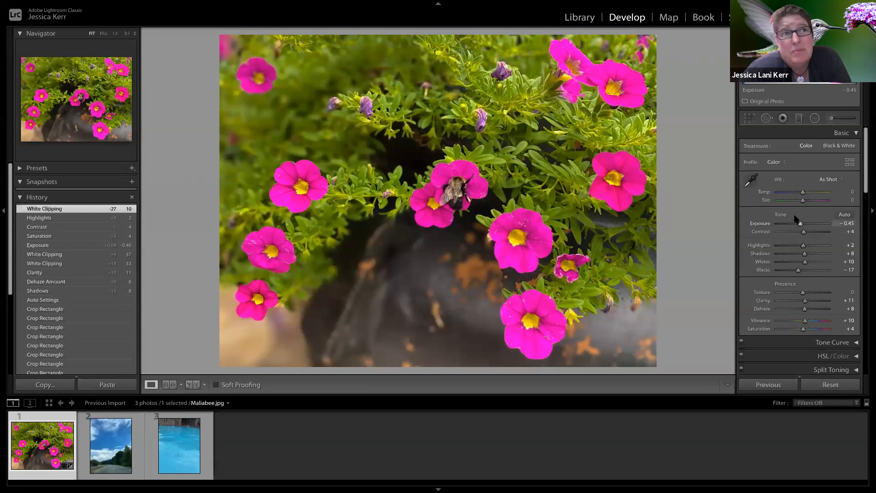
{"action": "scroll", "coordinate": [794, 219], "scroll_direction": "down", "scroll_amount": 1}
{"action": "scroll", "coordinate": [794, 219], "scroll_direction": "down", "scroll_amount": 8}
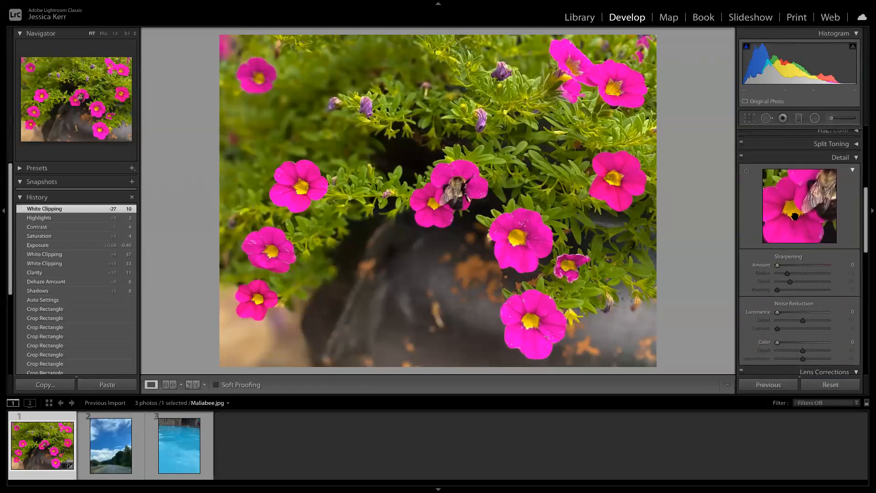
{"action": "scroll", "coordinate": [797, 213], "scroll_direction": "up", "scroll_amount": 8}
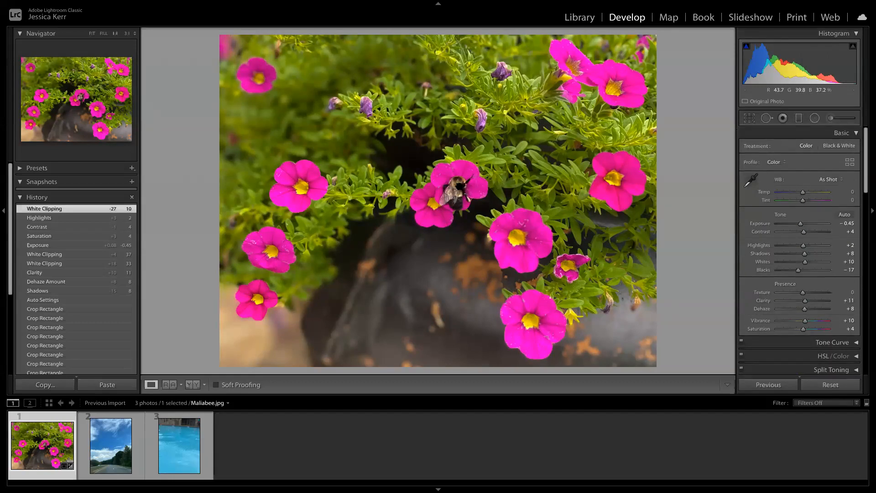
{"action": "left_click", "coordinate": [459, 186]}
{"action": "left_click", "coordinate": [460, 187]}
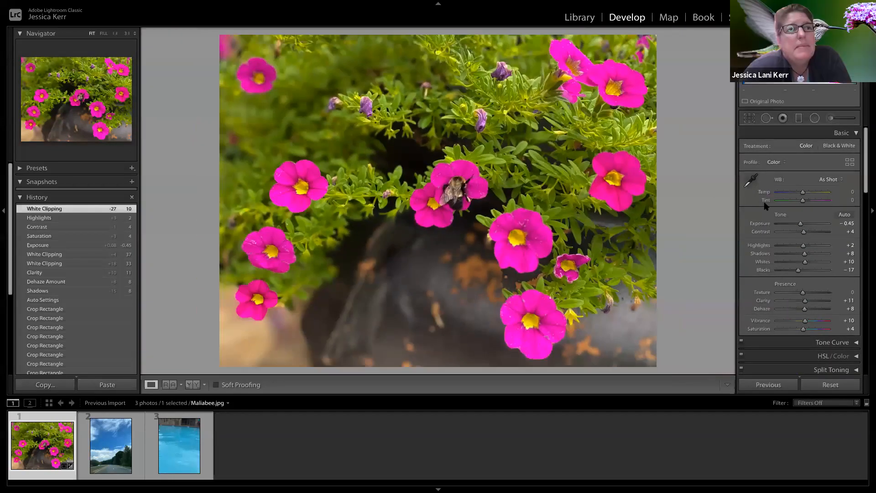
{"action": "left_click_drag", "start_coordinate": [802, 227], "coordinate": [802, 237]}
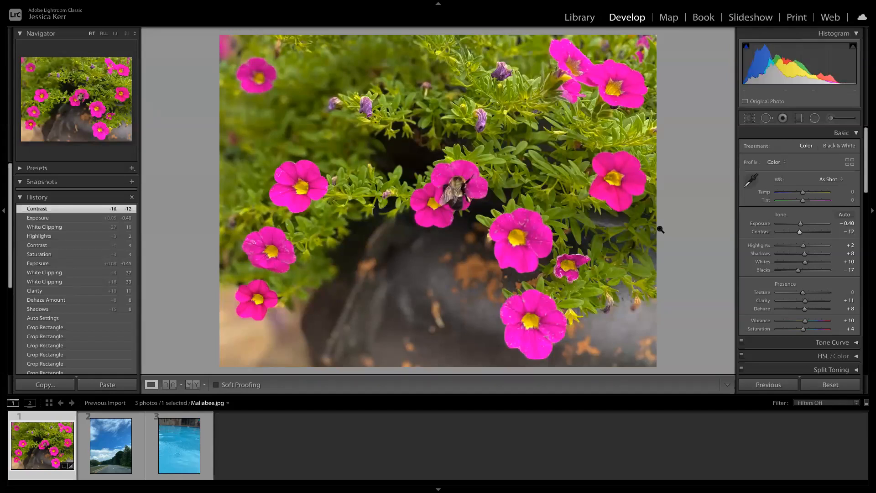
- Apply the Natural color preset to roadmalia.jpg and preview the Creative and B&W presets on it
{"action": "left_click", "coordinate": [119, 453]}
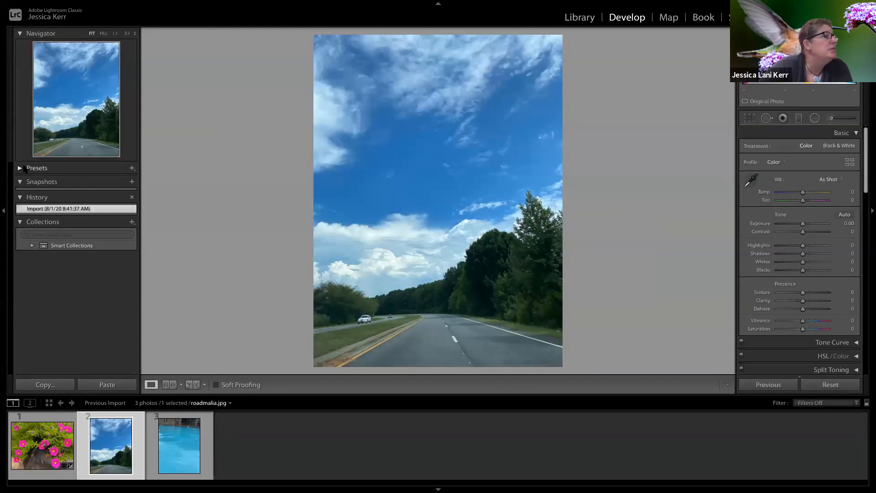
{"action": "left_click", "coordinate": [132, 168]}
{"action": "left_click", "coordinate": [95, 167]}
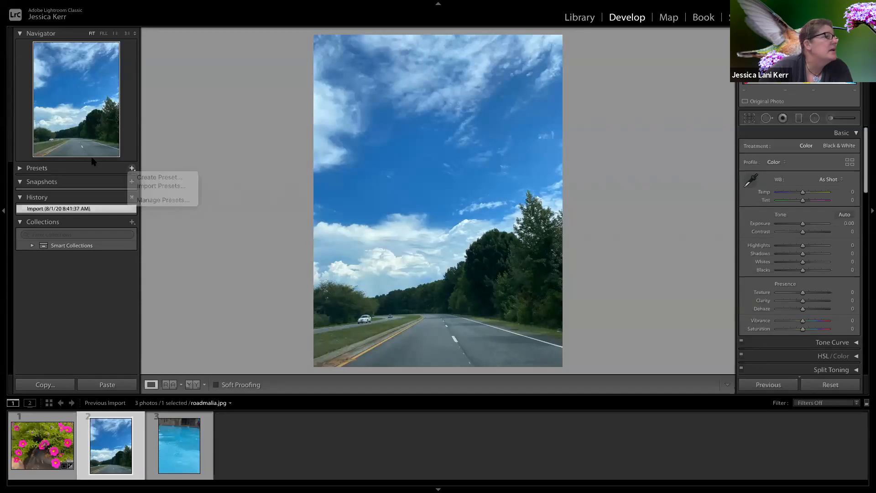
{"action": "left_click", "coordinate": [35, 168]}
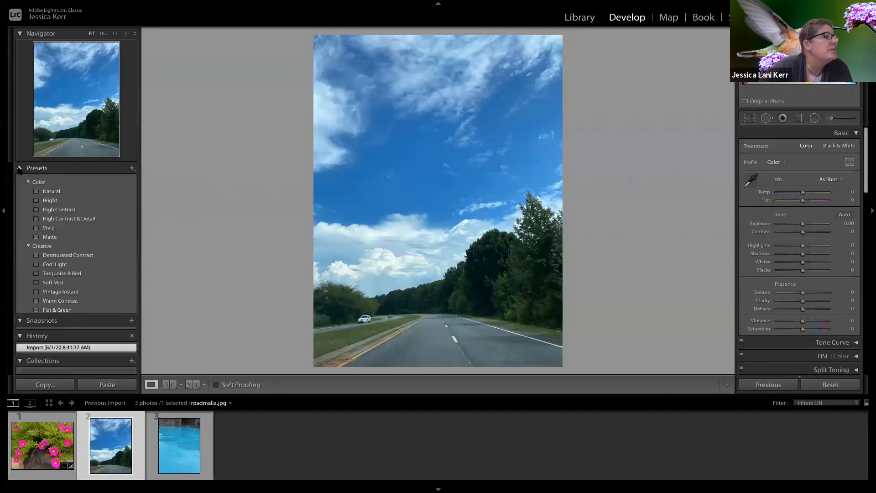
{"action": "left_click", "coordinate": [54, 194]}
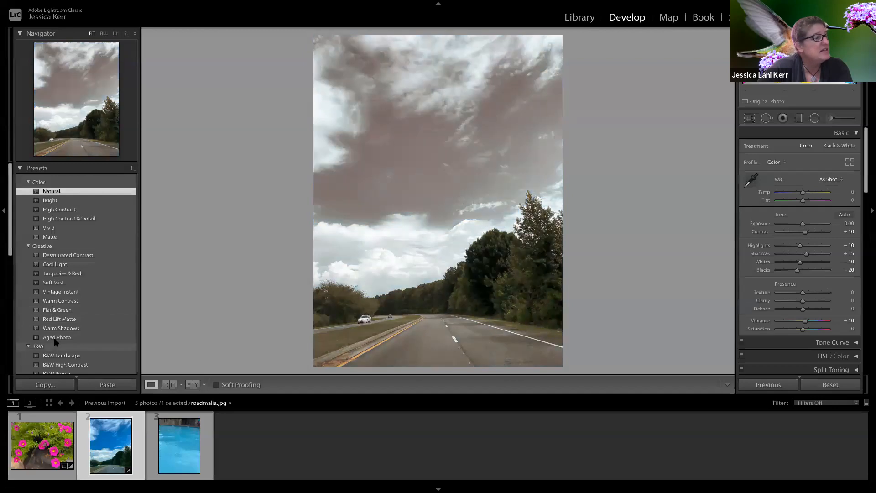
{"action": "scroll", "coordinate": [57, 329], "scroll_direction": "down", "scroll_amount": 3}
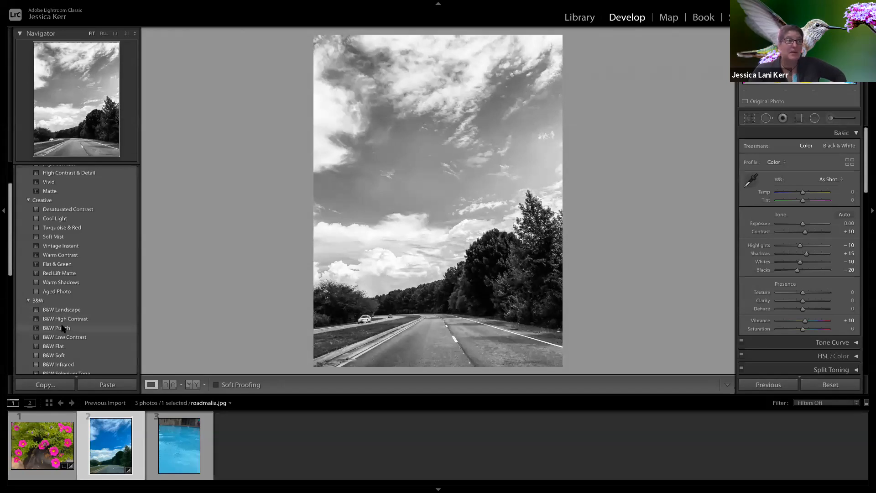
{"action": "scroll", "coordinate": [66, 363], "scroll_direction": "down", "scroll_amount": 3}
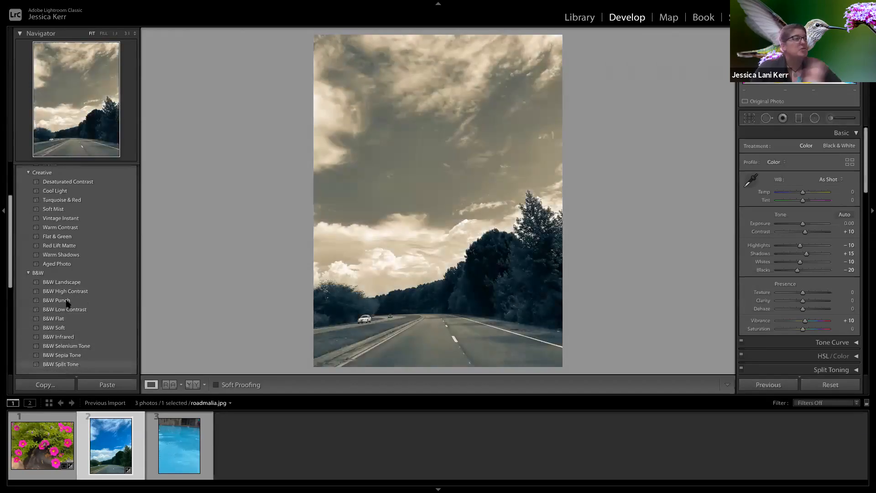
{"action": "scroll", "coordinate": [67, 302], "scroll_direction": "up", "scroll_amount": 8}
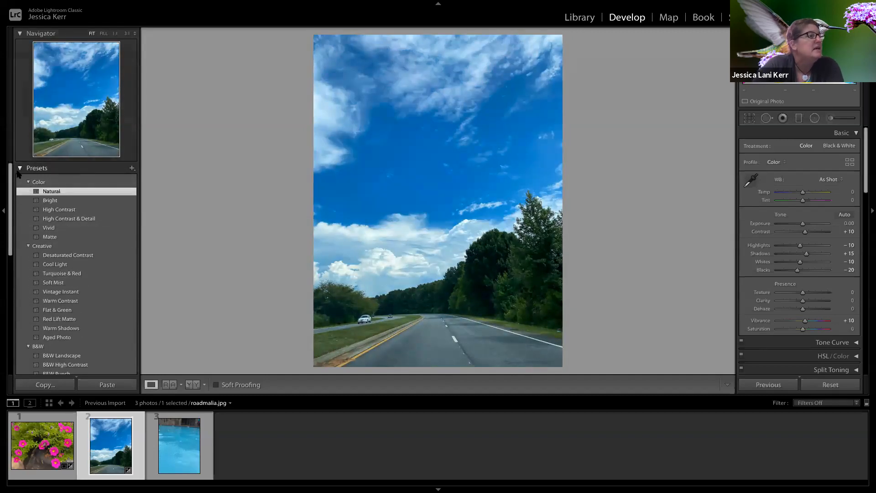
{"action": "left_click", "coordinate": [19, 169]}
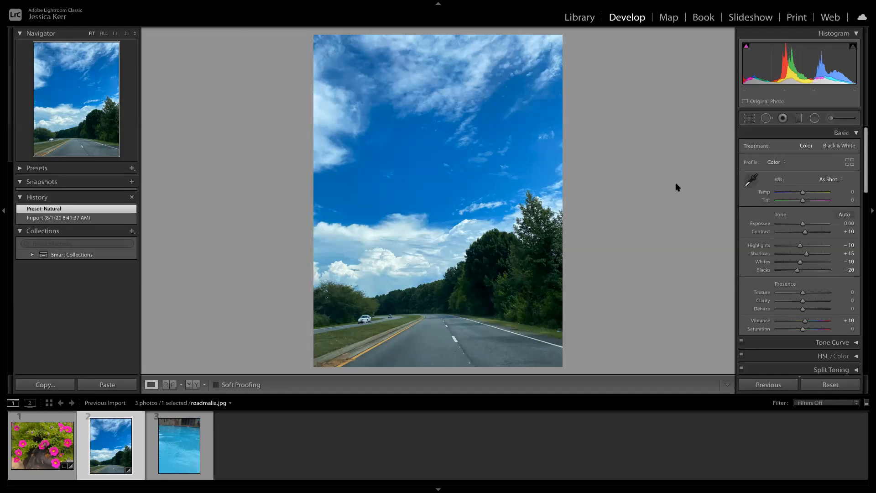
- Crop the road photo by cutting away the upper sky, the roadside with the white car and the nearest stretch of road
{"action": "left_click", "coordinate": [750, 118]}
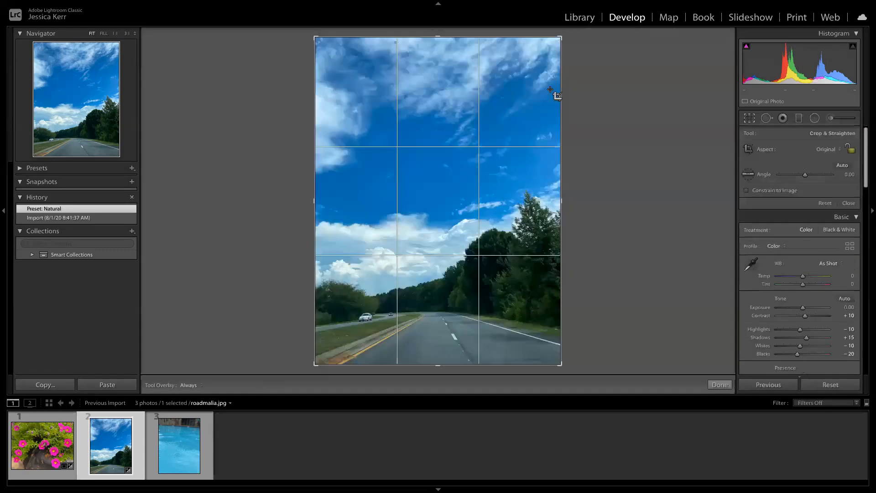
{"action": "left_click_drag", "start_coordinate": [538, 35], "coordinate": [525, 111]}
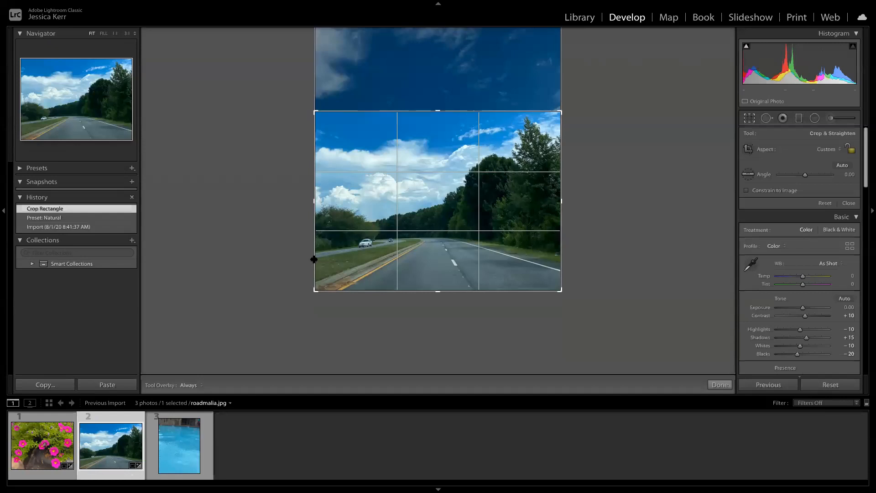
{"action": "left_click_drag", "start_coordinate": [315, 254], "coordinate": [358, 273]}
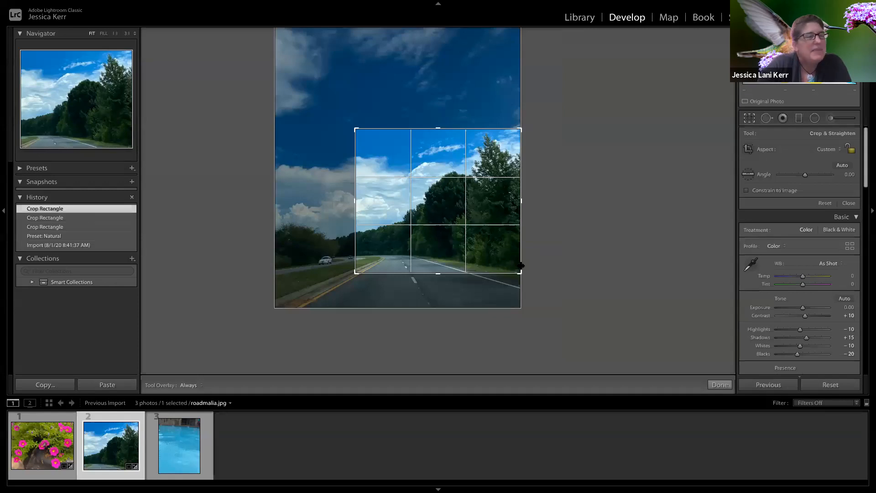
{"action": "key", "text": "Return"}
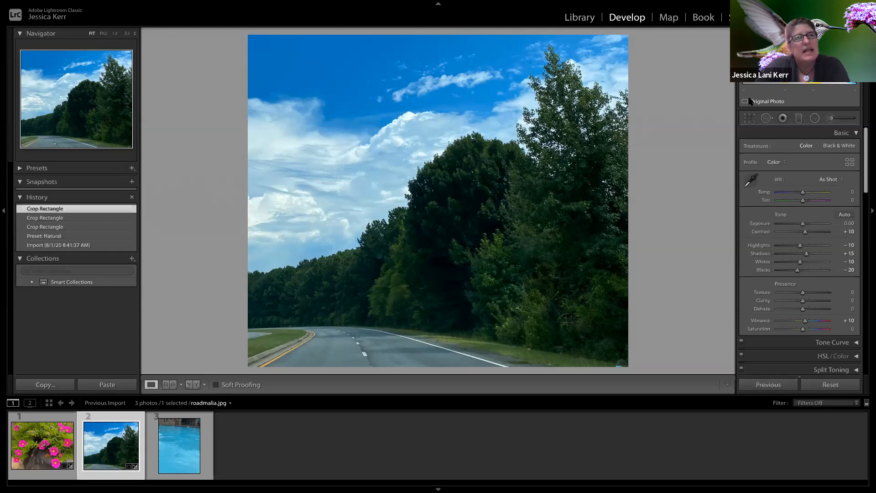
- Rework the crop to include more road at its lower-left corner, trim the trees along its right edge, and inspect the car up close
{"action": "left_click", "coordinate": [749, 118]}
{"action": "left_click_drag", "start_coordinate": [357, 275], "coordinate": [350, 278]}
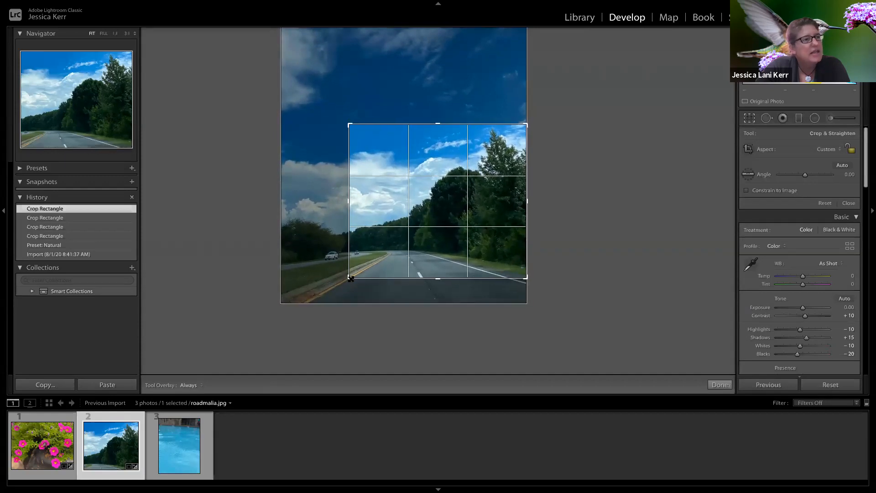
{"action": "key", "text": "Return"}
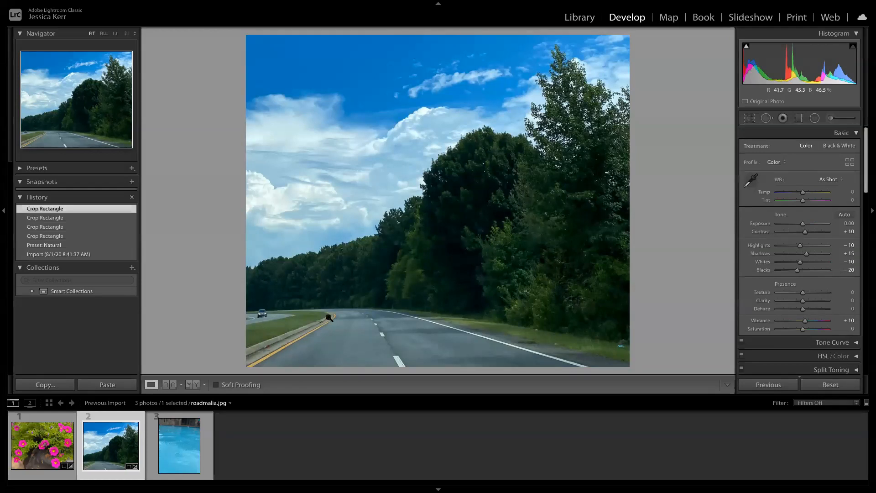
{"action": "left_click", "coordinate": [749, 118]}
{"action": "left_click_drag", "start_coordinate": [526, 244], "coordinate": [516, 247]}
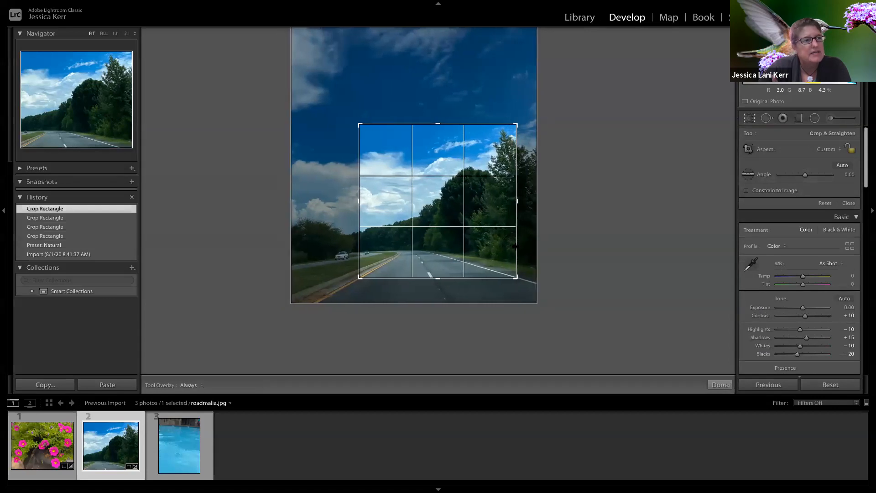
{"action": "left_click", "coordinate": [720, 385]}
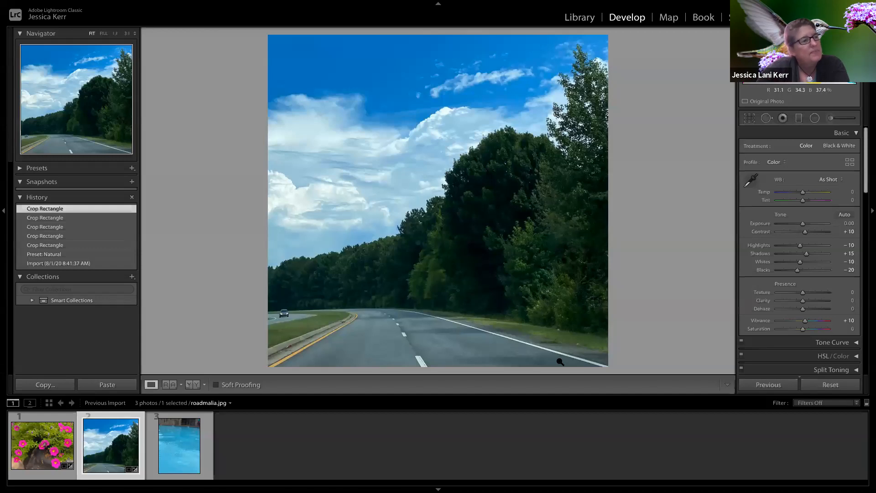
{"action": "left_click", "coordinate": [285, 314]}
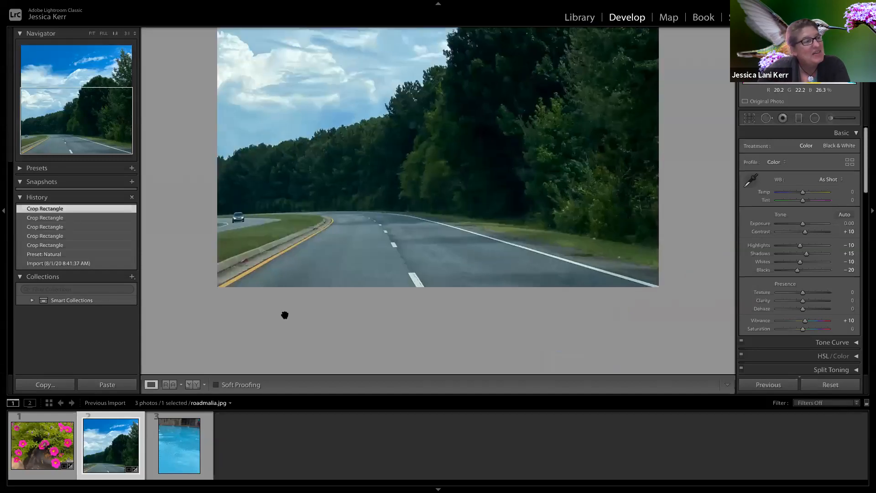
{"action": "left_click", "coordinate": [242, 222]}
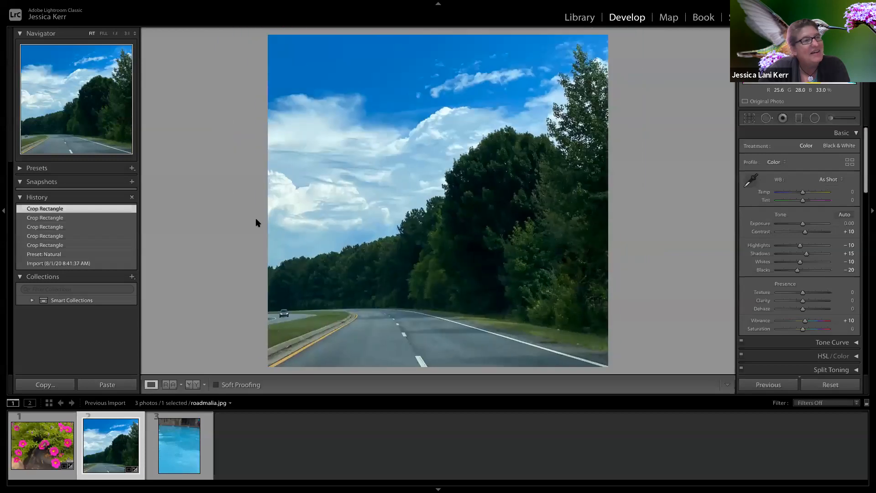
- Expand the crop to the photo's full width and bottom edge, raise its top edge slightly for more sky, and apply it
{"action": "left_click", "coordinate": [750, 118]}
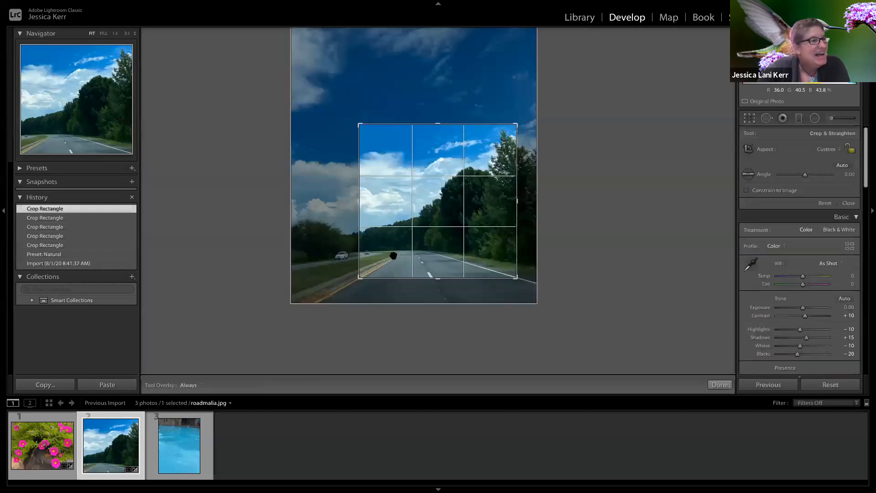
{"action": "left_click_drag", "start_coordinate": [359, 278], "coordinate": [292, 303]}
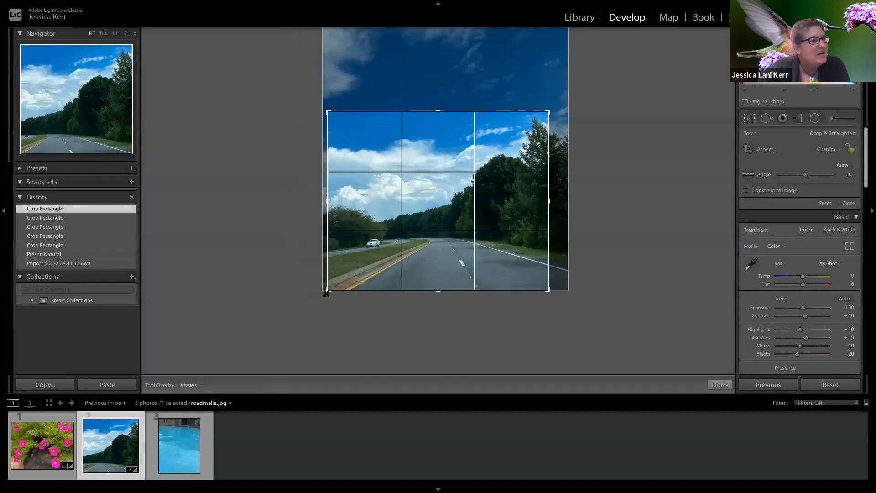
{"action": "left_click_drag", "start_coordinate": [556, 288], "coordinate": [565, 289]}
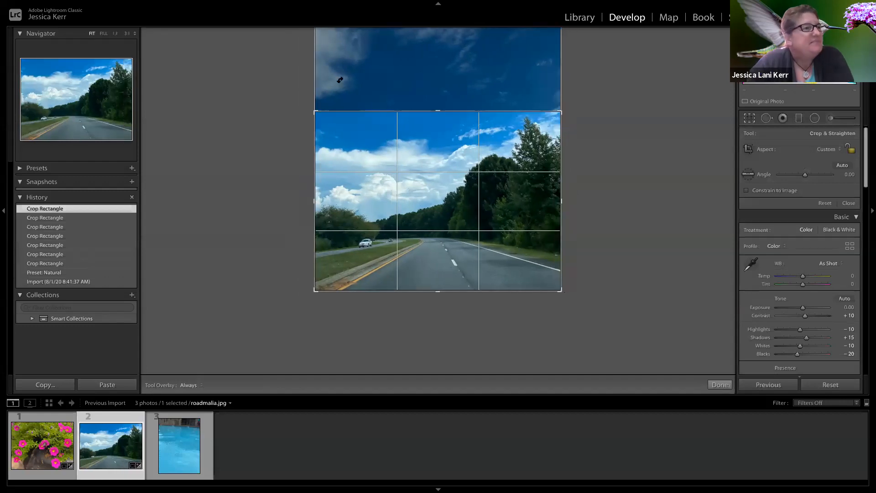
{"action": "left_click_drag", "start_coordinate": [435, 110], "coordinate": [434, 104]}
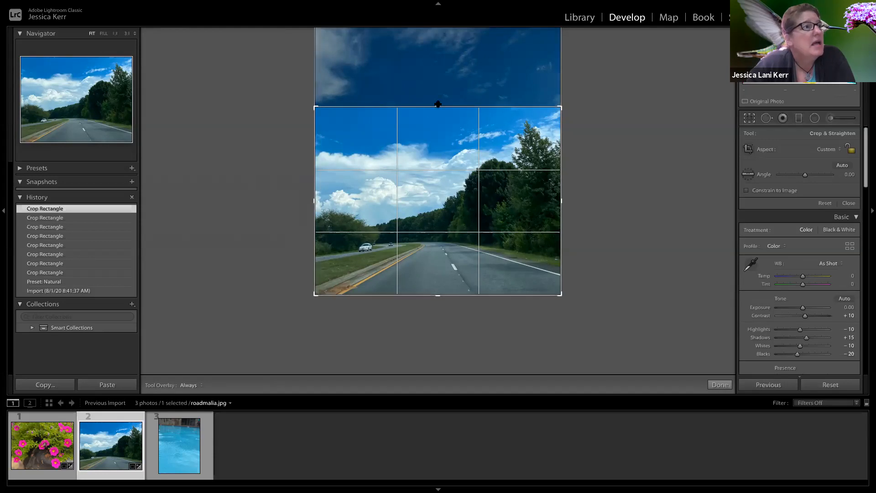
{"action": "left_click_drag", "start_coordinate": [439, 106], "coordinate": [437, 108]}
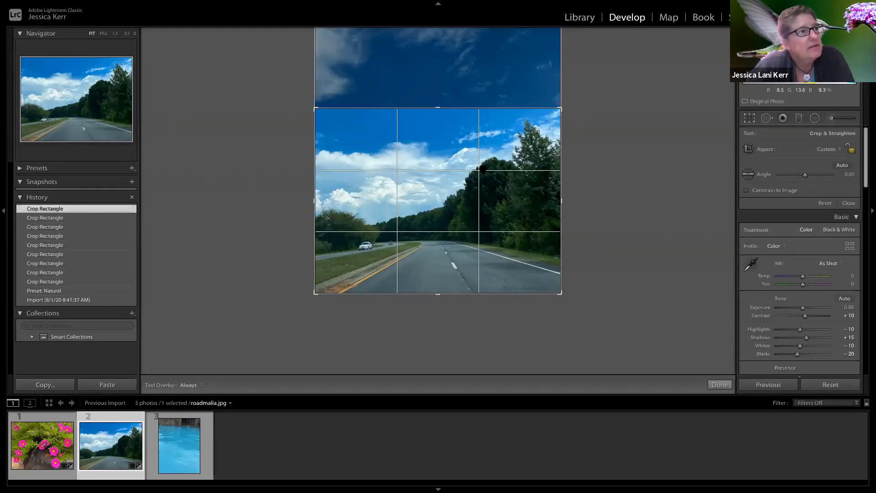
{"action": "left_click", "coordinate": [724, 384]}
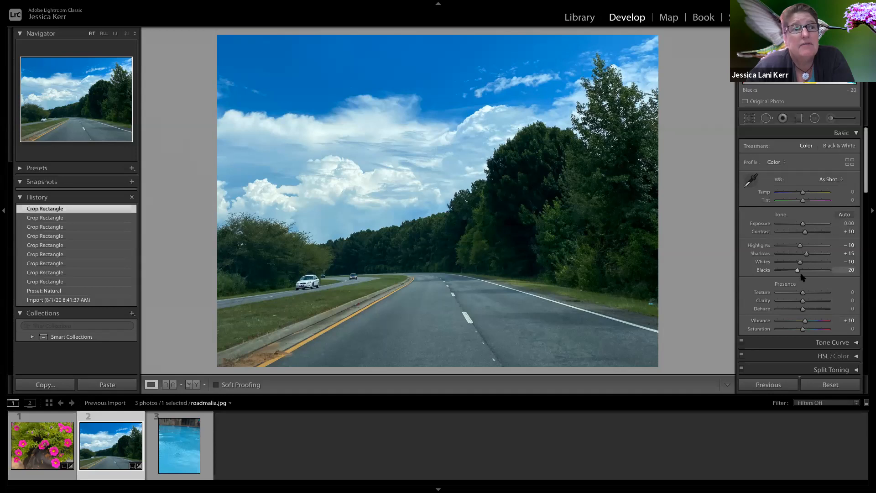
- Try Auto tone on the road photo, undo it together with the last crop adjustment, and redo the crop
{"action": "left_click", "coordinate": [844, 215]}
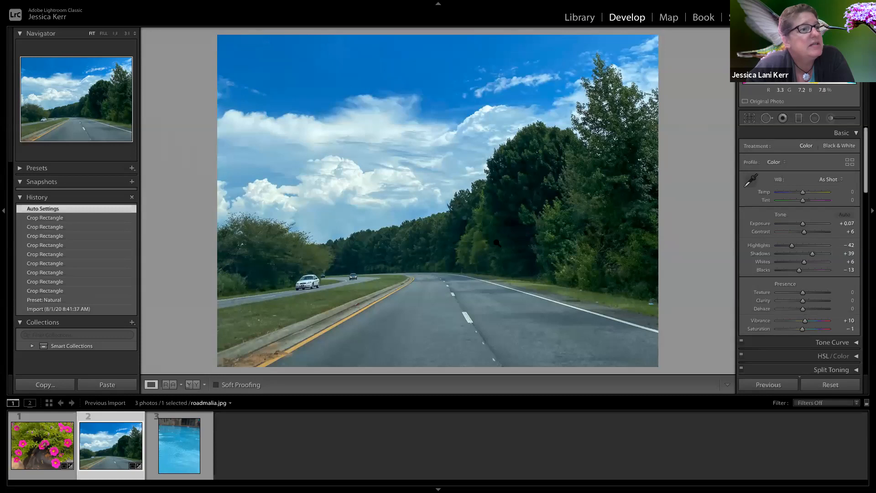
{"action": "key", "text": "ctrl+z"}
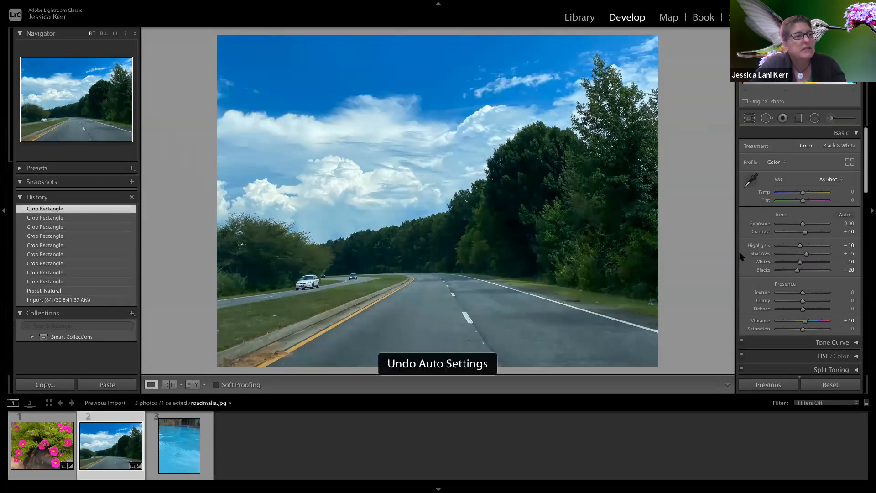
{"action": "key", "text": "ctrl+z"}
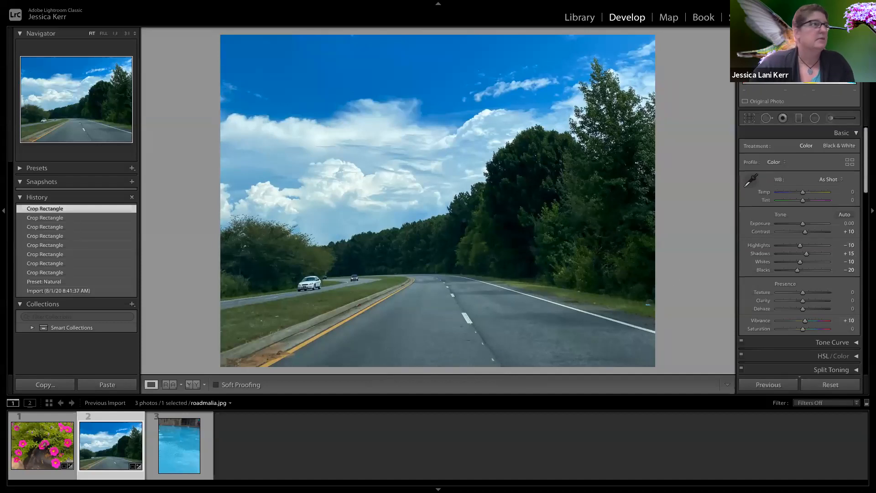
{"action": "left_click", "coordinate": [114, 5]}
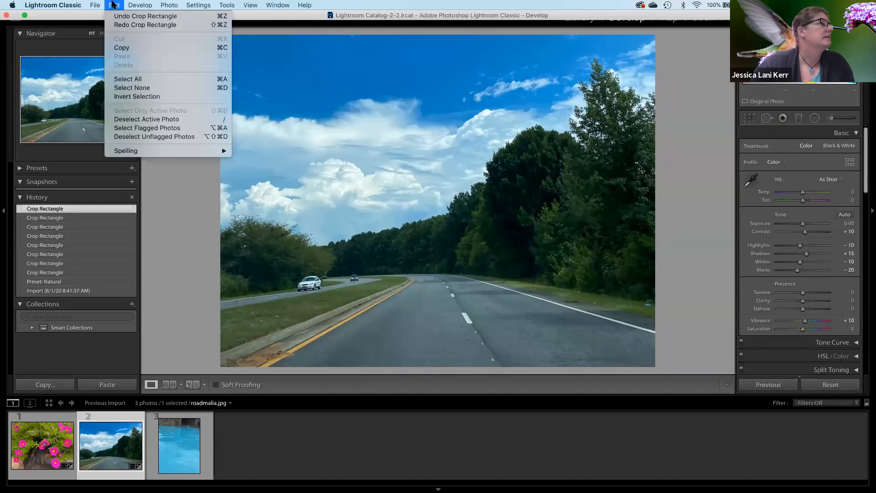
{"action": "left_click", "coordinate": [121, 24]}
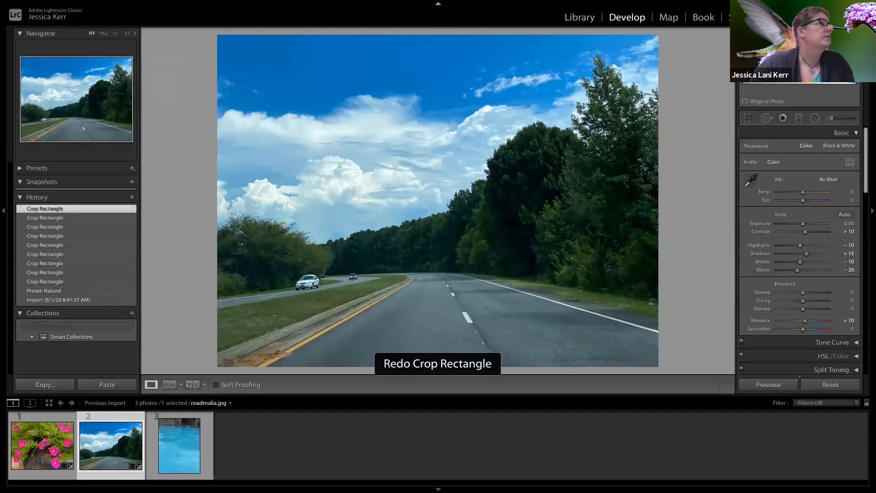
- Reapply Auto tone to the road photo and adjust it to Shadows +47, Exposure +0.15, Contrast +23 and Clarity +20
{"action": "left_click", "coordinate": [114, 5]}
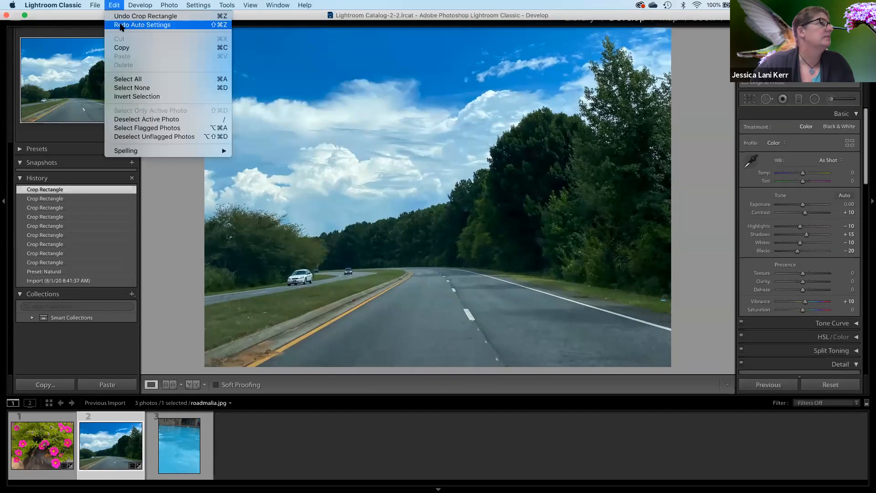
{"action": "left_click", "coordinate": [121, 25]}
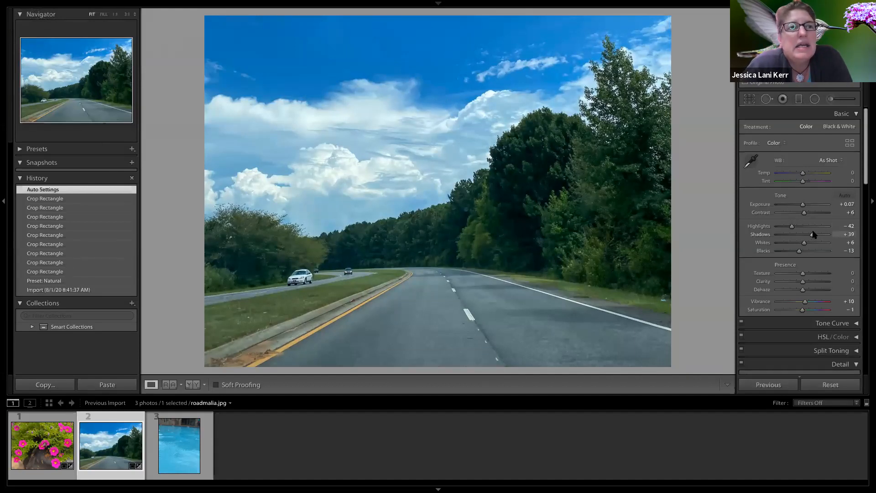
{"action": "mouse_move", "coordinate": [813, 234]}
{"action": "left_mouse_down"}
{"action": "mouse_move", "coordinate": [822, 236]}
{"action": "mouse_move", "coordinate": [814, 236]}
{"action": "left_mouse_up"}
{"action": "left_click_drag", "start_coordinate": [802, 204], "coordinate": [807, 214]}
{"action": "scroll", "coordinate": [798, 261], "scroll_direction": "down", "scroll_amount": 1}
{"action": "left_click_drag", "start_coordinate": [803, 268], "coordinate": [809, 269]}
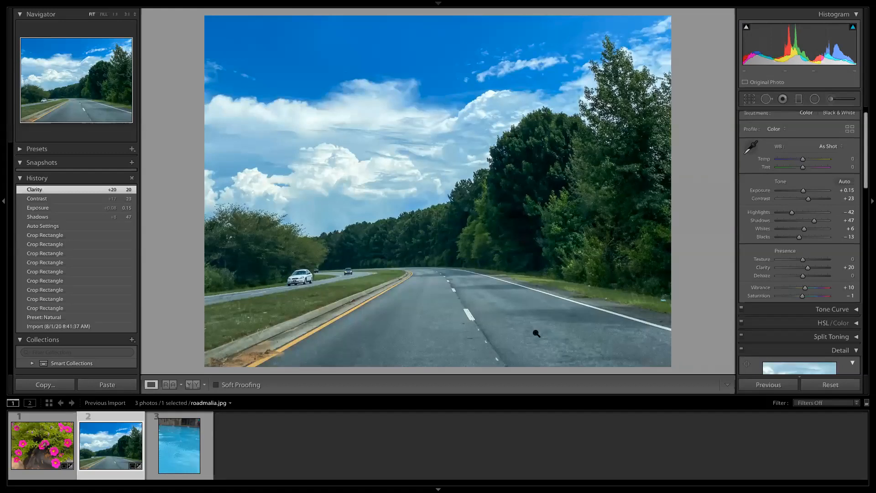
- Set luminance noise reduction to 17, try Saturation at -44, and settle on Saturation 0 with Vibrance +12
{"action": "left_click", "coordinate": [361, 255]}
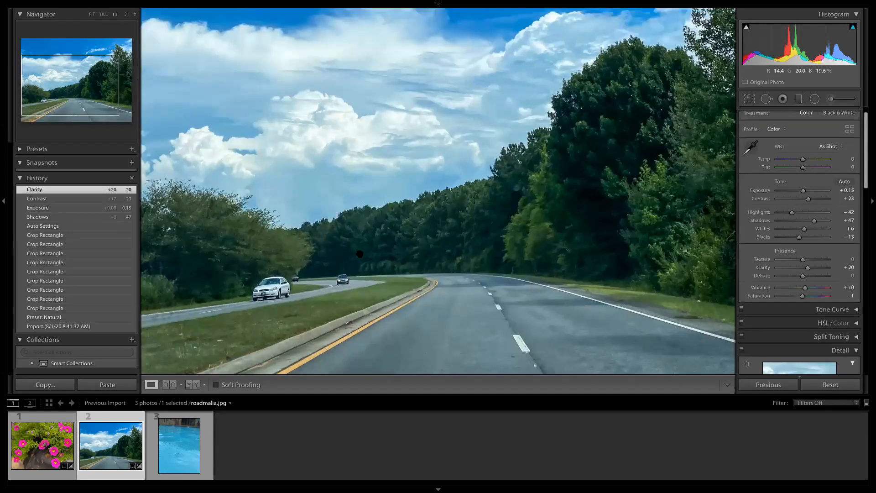
{"action": "left_click", "coordinate": [361, 255]}
{"action": "left_click", "coordinate": [471, 242]}
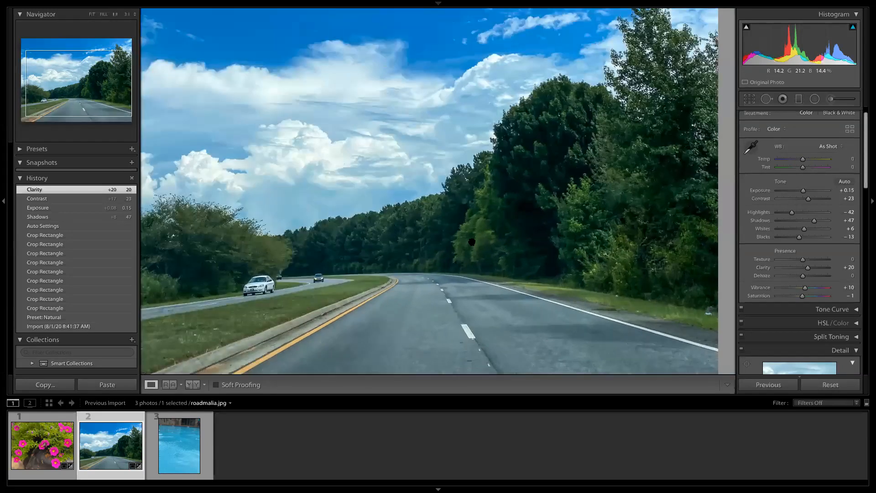
{"action": "left_click", "coordinate": [472, 242]}
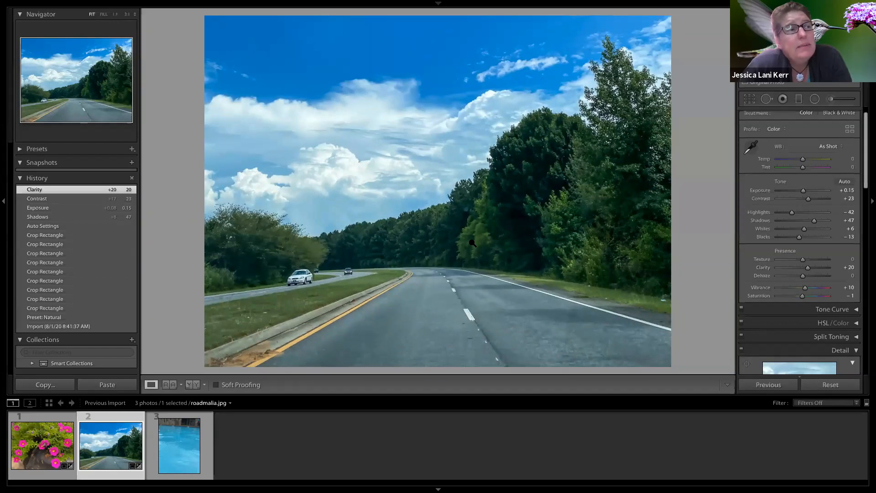
{"action": "left_click", "coordinate": [472, 242]}
{"action": "left_click", "coordinate": [472, 242]}
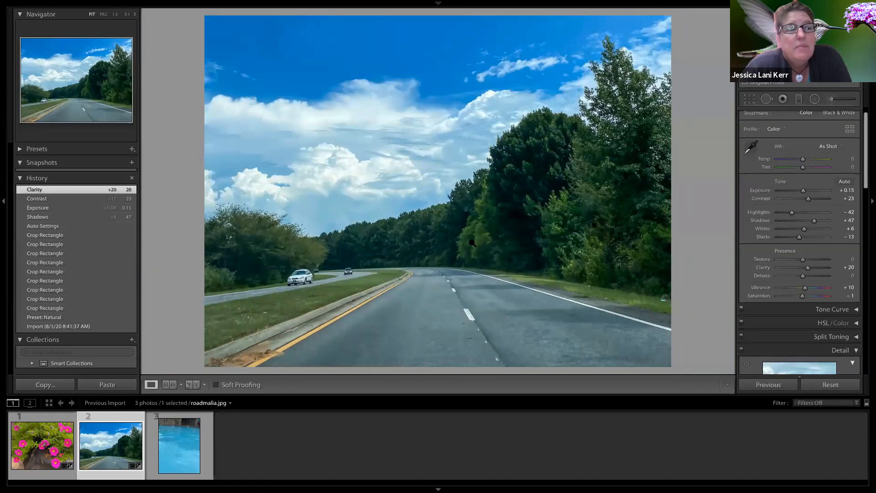
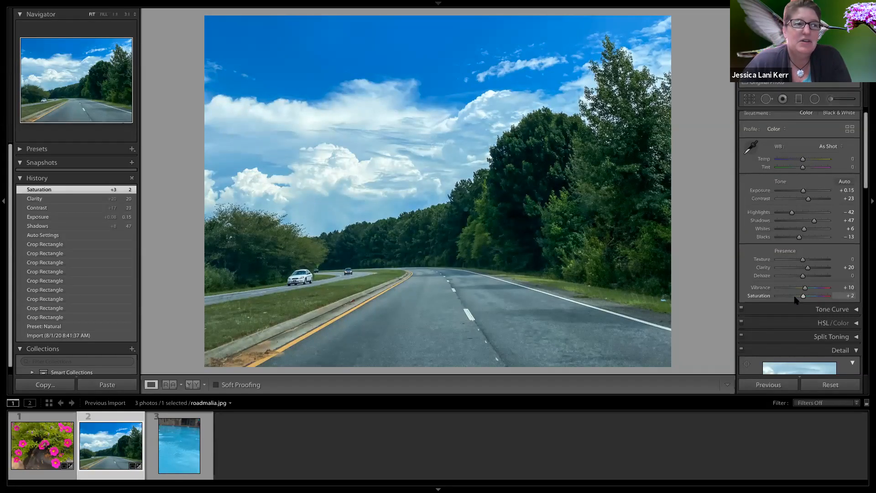
{"action": "scroll", "coordinate": [802, 263], "scroll_direction": "down", "scroll_amount": 4}
{"action": "scroll", "coordinate": [802, 263], "scroll_direction": "down", "scroll_amount": 1}
{"action": "left_click", "coordinate": [785, 284]}
{"action": "scroll", "coordinate": [785, 285], "scroll_direction": "up", "scroll_amount": 4}
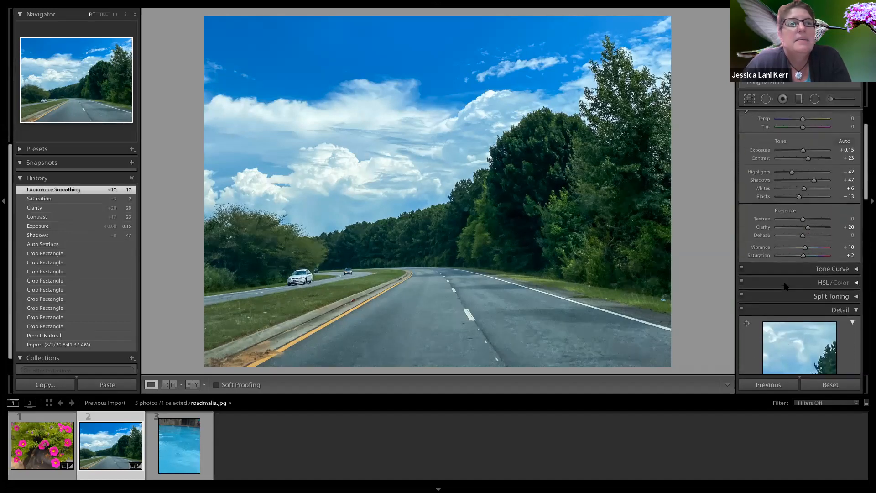
{"action": "mouse_move", "coordinate": [807, 257]}
{"action": "left_mouse_down"}
{"action": "mouse_move", "coordinate": [817, 257]}
{"action": "mouse_move", "coordinate": [791, 263]}
{"action": "left_mouse_up"}
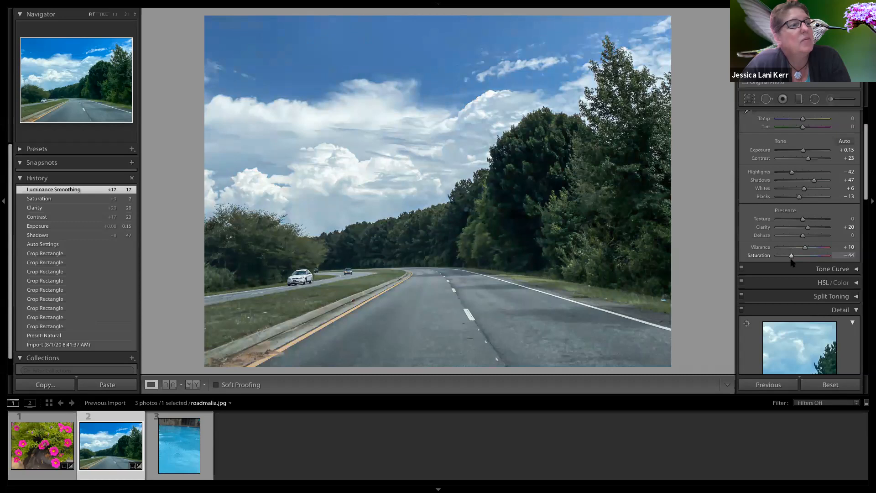
{"action": "left_click_drag", "start_coordinate": [792, 262], "coordinate": [805, 249]}
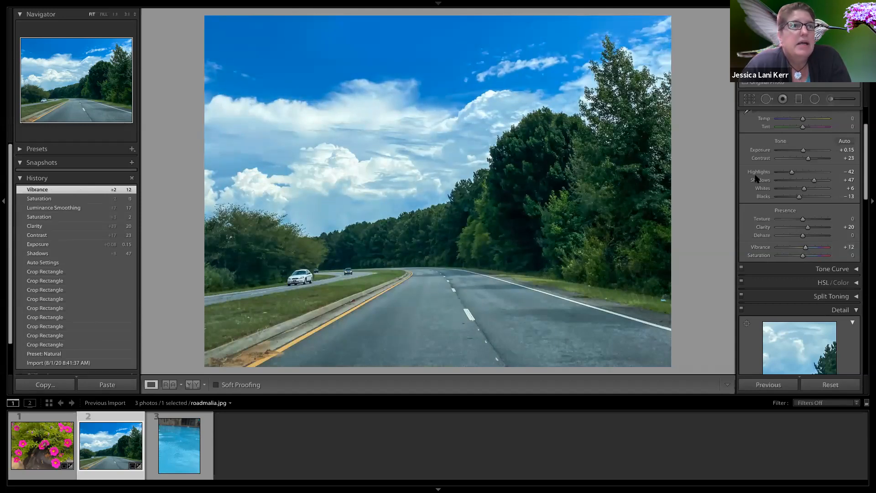
- Try the crop at the photo's full height, bring its upper edge back down to cut away the upper sky, and apply it
{"action": "left_click", "coordinate": [749, 99]}
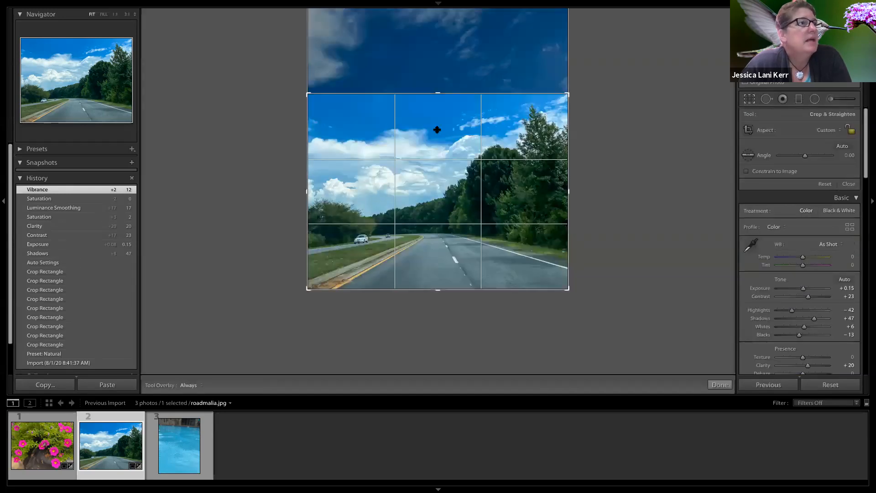
{"action": "left_click_drag", "start_coordinate": [439, 97], "coordinate": [449, 14]}
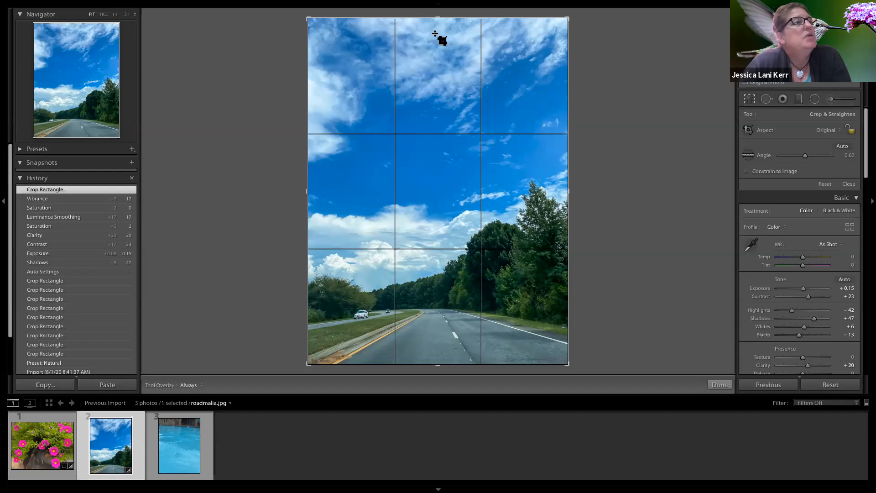
{"action": "left_click_drag", "start_coordinate": [437, 18], "coordinate": [414, 96]}
{"action": "key", "text": "Return"}
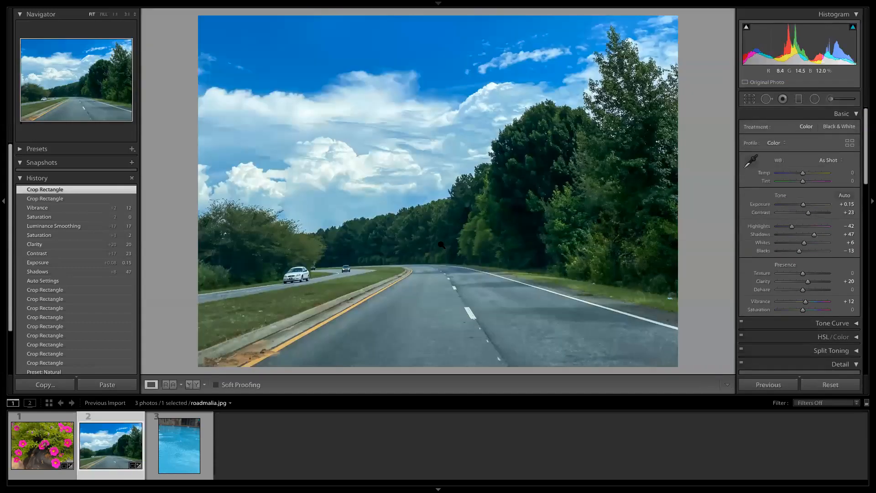
- Inspect the tree line up close and heal the spot at the edge of the tall trees with a size 34 Spot Removal brush
{"action": "left_click", "coordinate": [472, 200]}
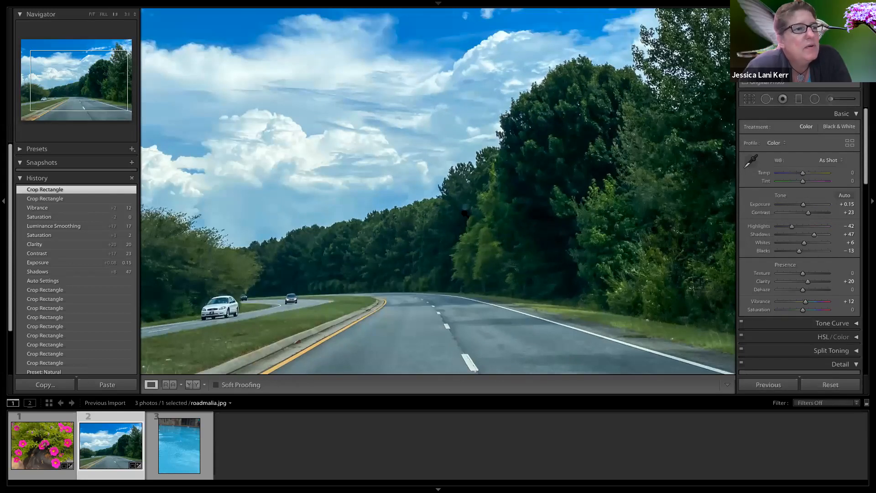
{"action": "left_click", "coordinate": [464, 214]}
{"action": "left_click", "coordinate": [469, 207]}
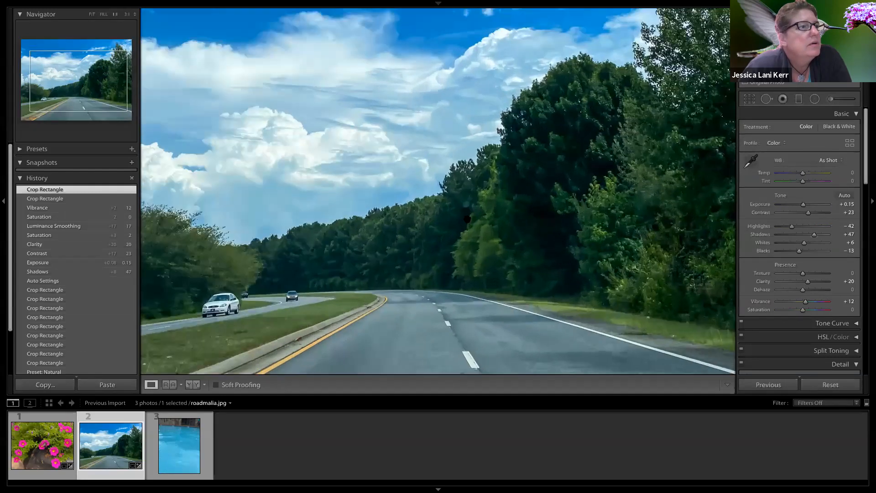
{"action": "left_click", "coordinate": [467, 213]}
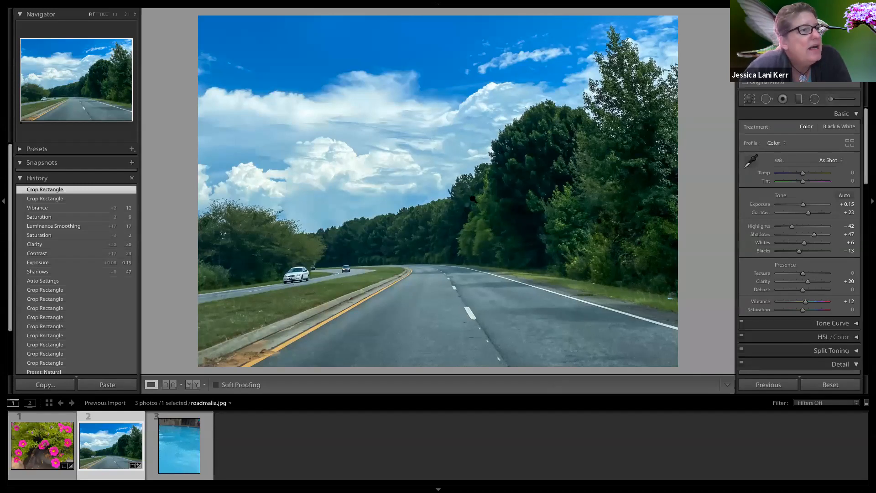
{"action": "left_click", "coordinate": [767, 99]}
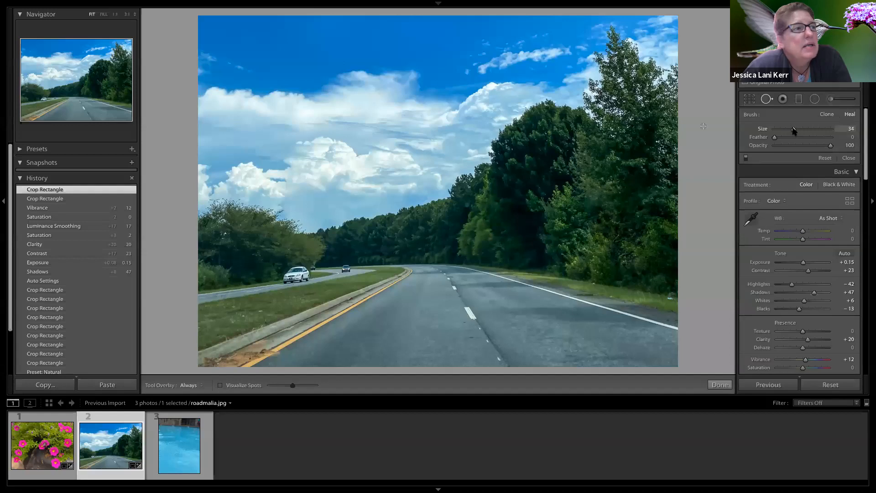
{"action": "left_click", "coordinate": [467, 205]}
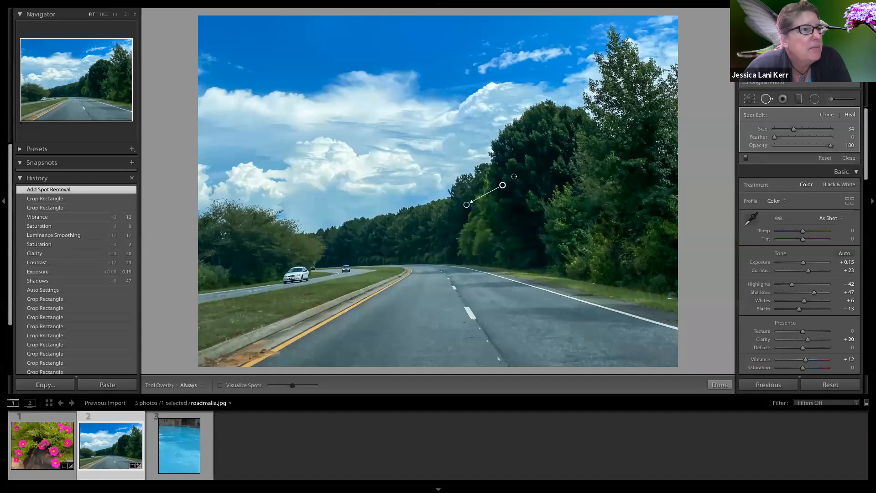
{"action": "left_click", "coordinate": [719, 384]}
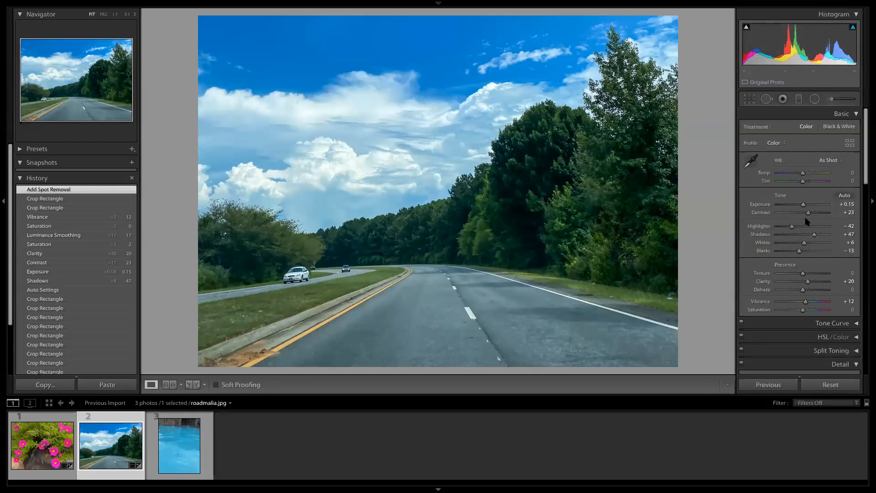
- Set the road photo's Contrast to +55, Shadows to +79 and Exposure to +0.20
{"action": "left_click_drag", "start_coordinate": [808, 212], "coordinate": [817, 214]}
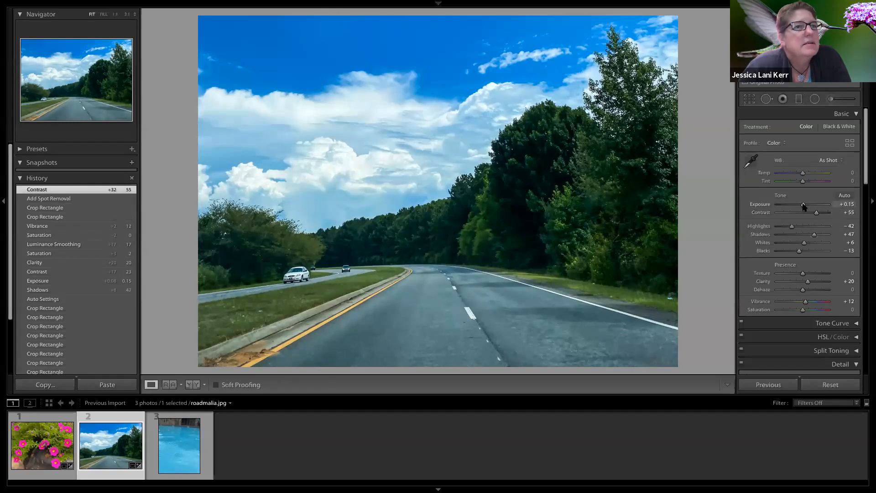
{"action": "left_click_drag", "start_coordinate": [803, 207], "coordinate": [821, 235]}
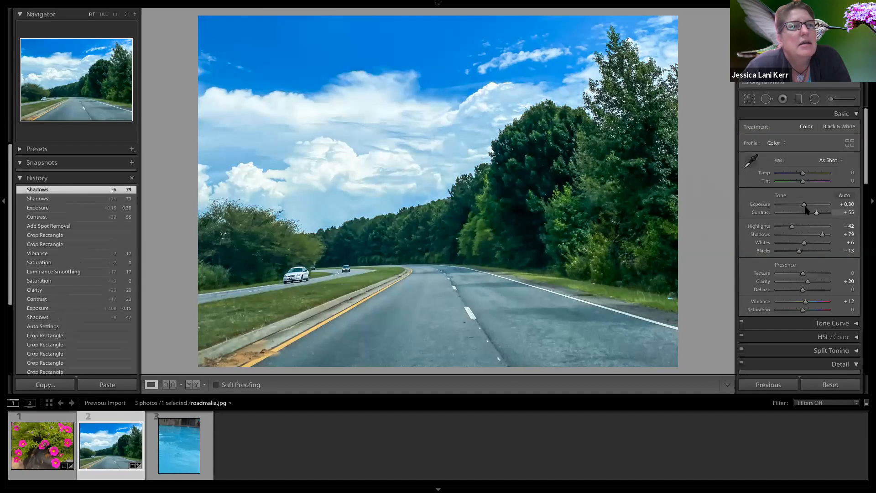
{"action": "left_click_drag", "start_coordinate": [804, 205], "coordinate": [805, 209]}
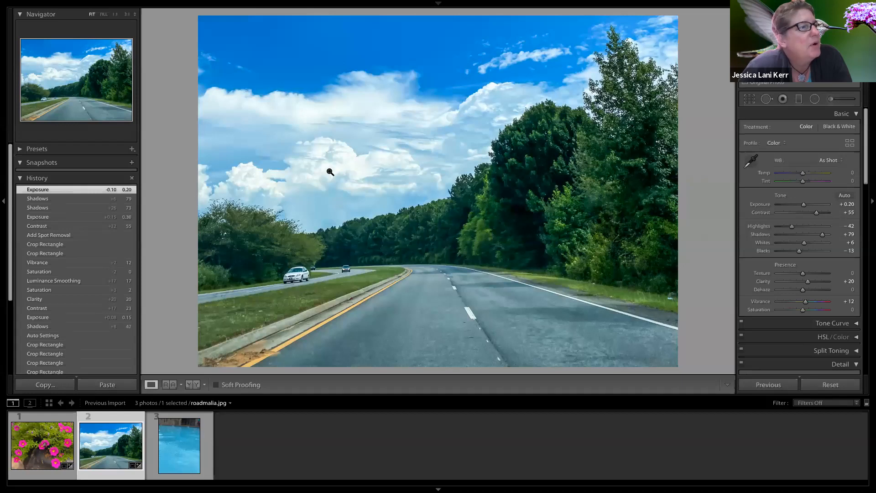
- Inspect the clouds and trees up close and set the sharpening amount to 14
{"action": "left_click", "coordinate": [316, 164]}
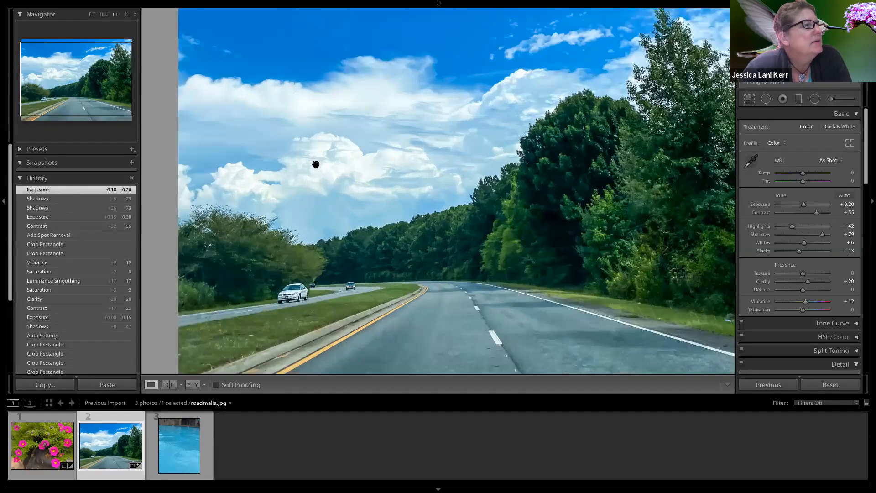
{"action": "left_click", "coordinate": [329, 179]}
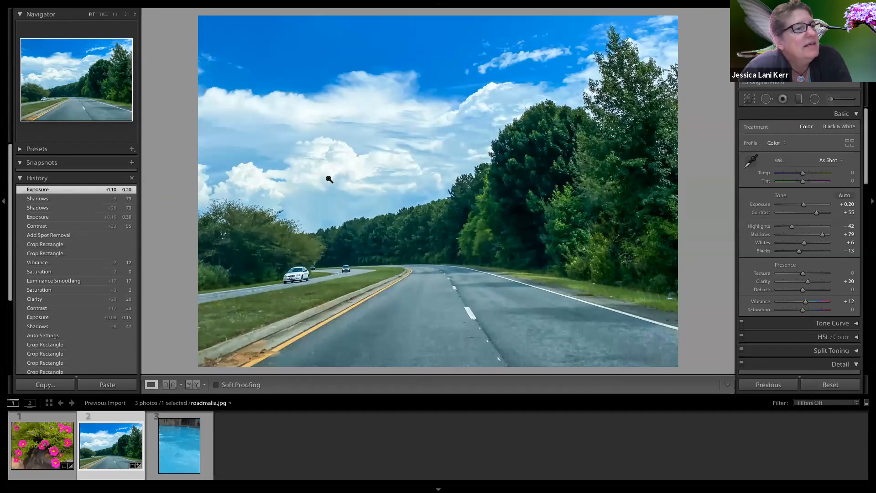
{"action": "left_click", "coordinate": [329, 179]}
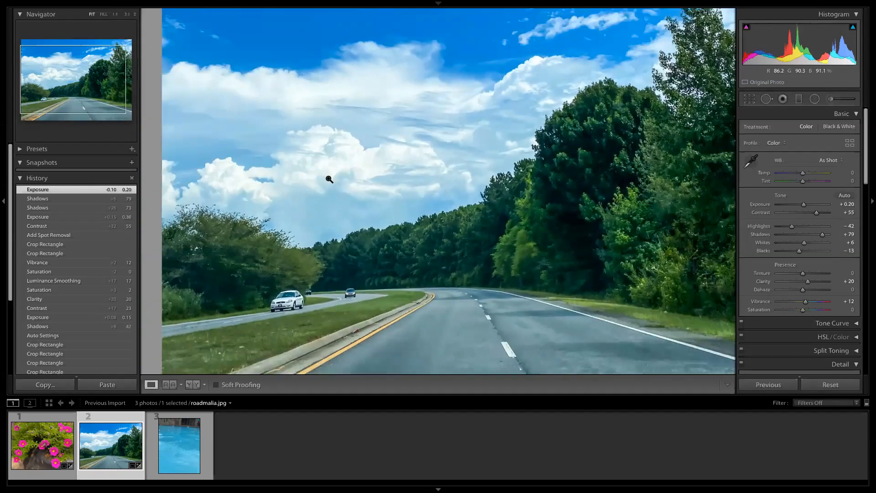
{"action": "left_click", "coordinate": [329, 179]}
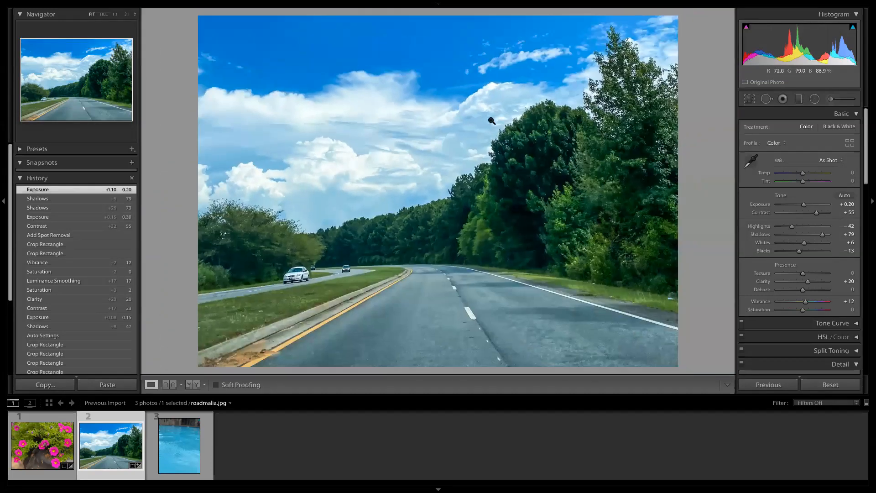
{"action": "left_click", "coordinate": [399, 169]}
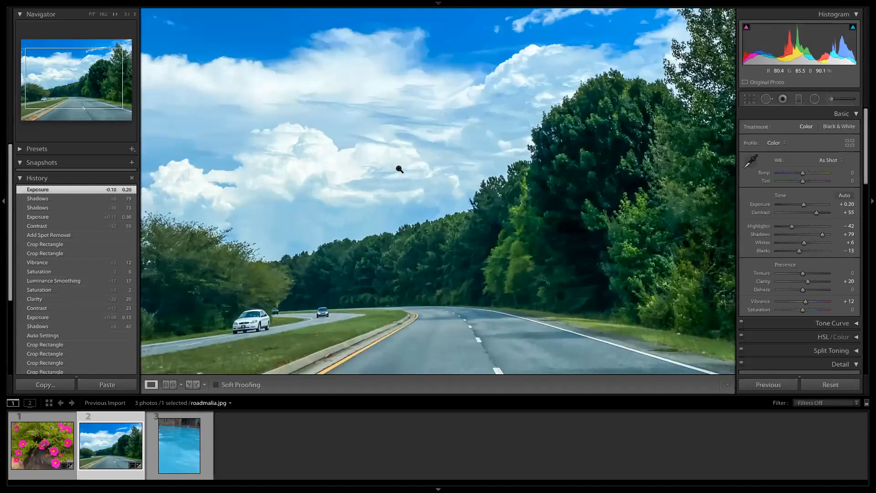
{"action": "left_click", "coordinate": [399, 169]}
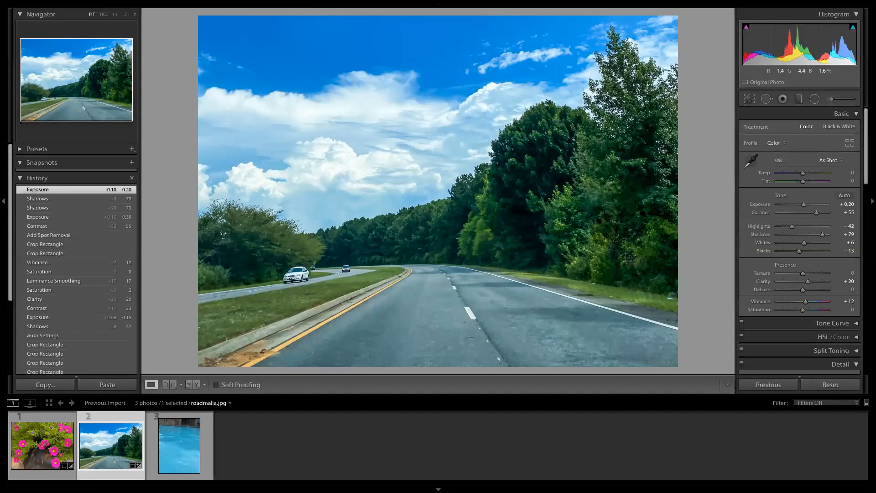
{"action": "scroll", "coordinate": [800, 246], "scroll_direction": "down", "scroll_amount": 10}
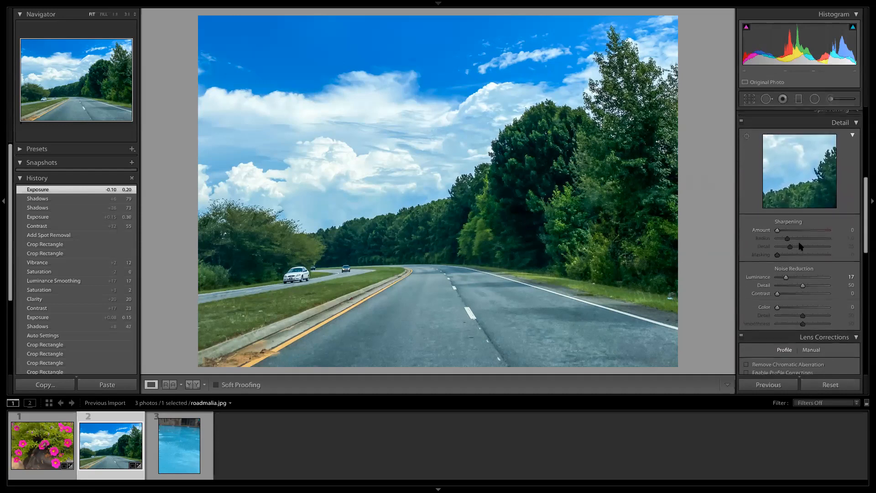
{"action": "left_click_drag", "start_coordinate": [786, 226], "coordinate": [782, 226]}
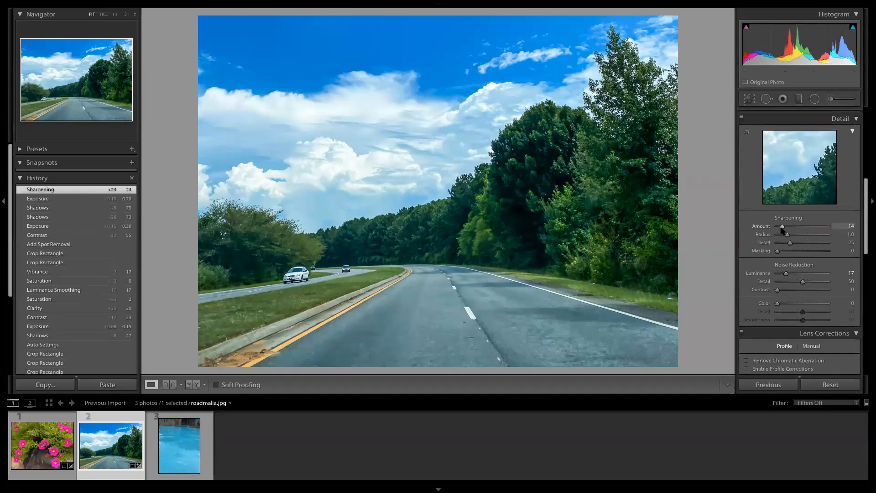
{"action": "scroll", "coordinate": [781, 230], "scroll_direction": "down", "scroll_amount": 1}
{"action": "scroll", "coordinate": [782, 231], "scroll_direction": "down", "scroll_amount": 5}
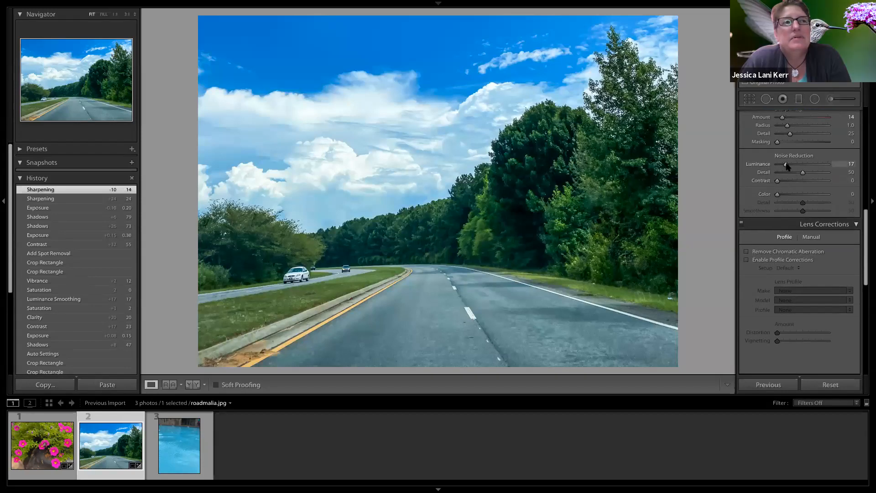
{"action": "scroll", "coordinate": [787, 167], "scroll_direction": "up", "scroll_amount": 2}
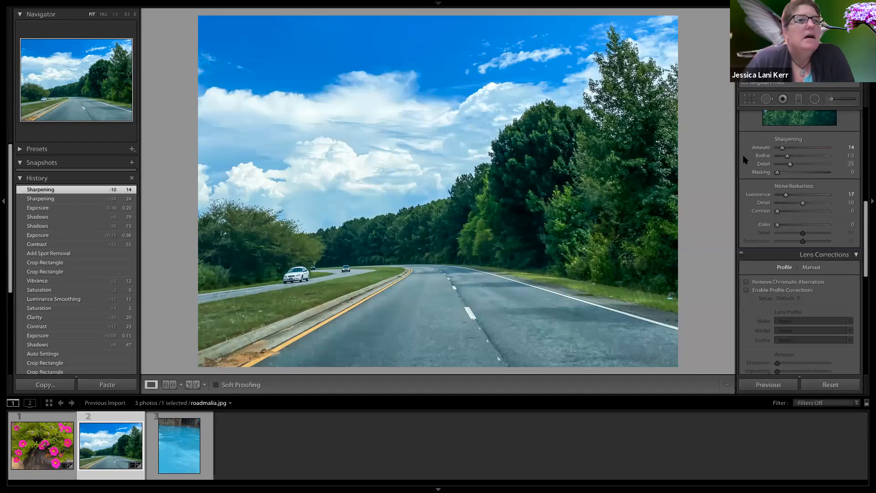
- Reopen the road photo's crop, try a higher lower edge and restore it, trim a thin strip off the photo's left side, and apply
{"action": "left_click", "coordinate": [749, 99]}
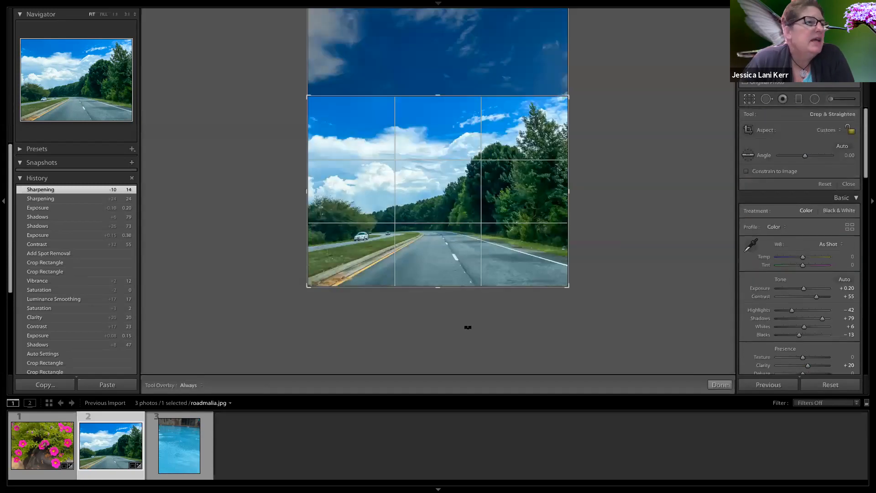
{"action": "left_click_drag", "start_coordinate": [436, 288], "coordinate": [442, 274]}
{"action": "mouse_move", "coordinate": [307, 262]}
{"action": "left_mouse_down"}
{"action": "mouse_move", "coordinate": [346, 260]}
{"action": "mouse_move", "coordinate": [307, 260]}
{"action": "left_mouse_up"}
{"action": "left_click_drag", "start_coordinate": [434, 273], "coordinate": [422, 291]}
{"action": "left_click_drag", "start_coordinate": [306, 287], "coordinate": [310, 289]}
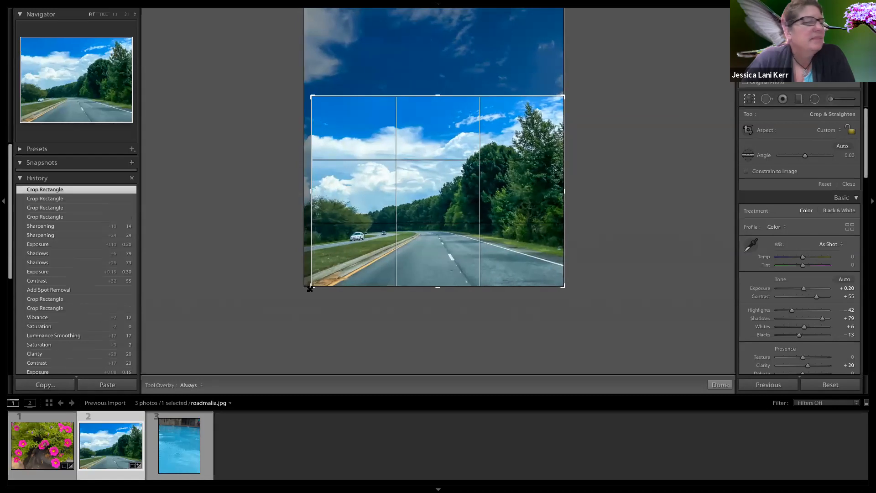
{"action": "key", "text": "Return"}
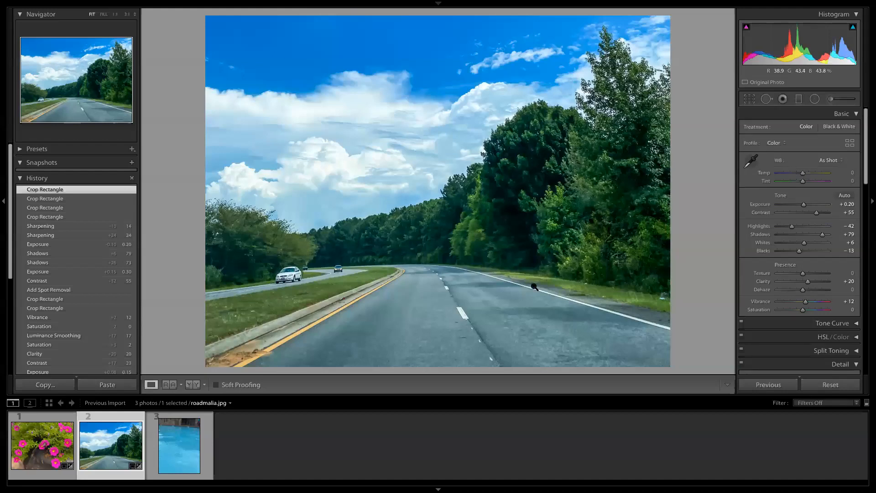
- Switch to malia drops.jpg and examine the raindrop ripples on the water up close
{"action": "left_click", "coordinate": [165, 463]}
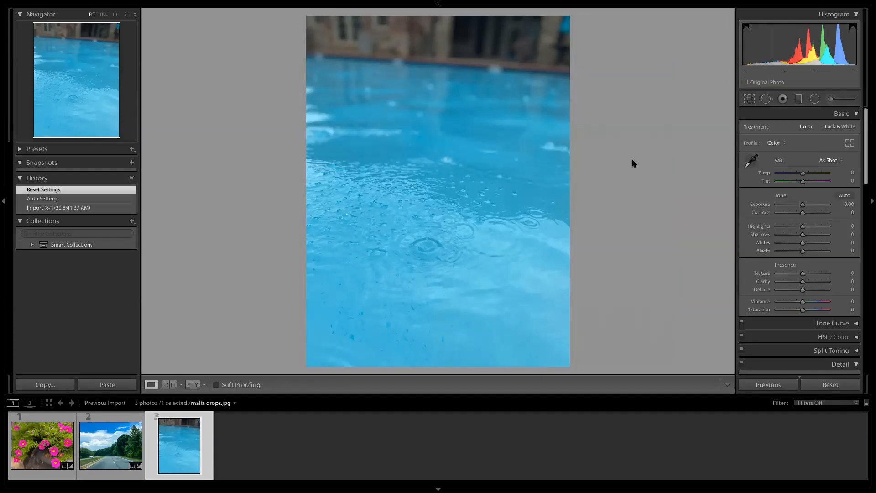
{"action": "left_click", "coordinate": [417, 209]}
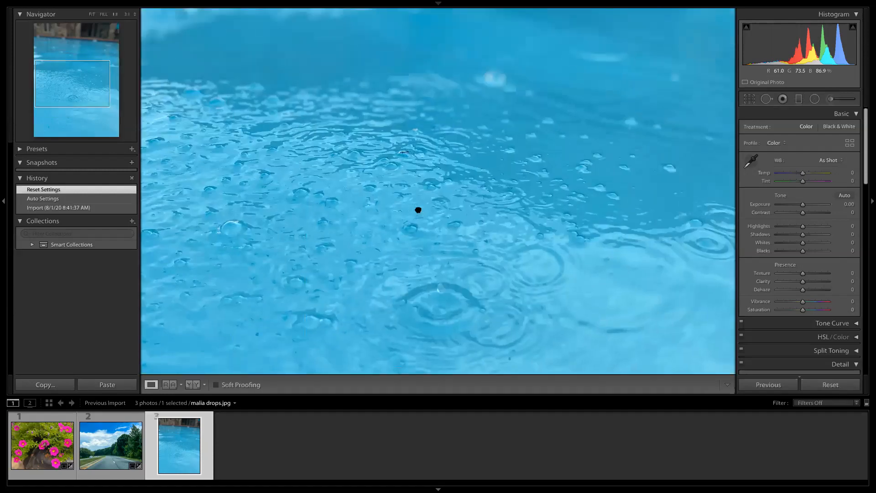
{"action": "left_click", "coordinate": [418, 210]}
{"action": "left_click", "coordinate": [428, 233]}
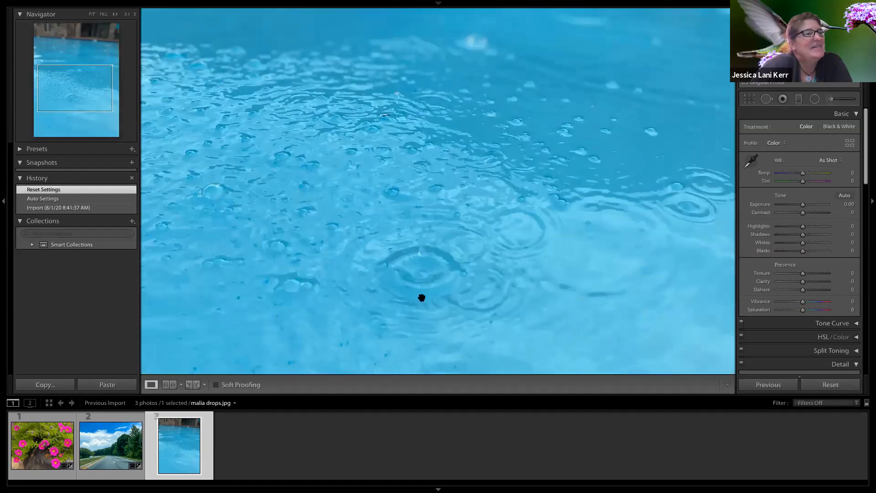
{"action": "left_click", "coordinate": [413, 151]}
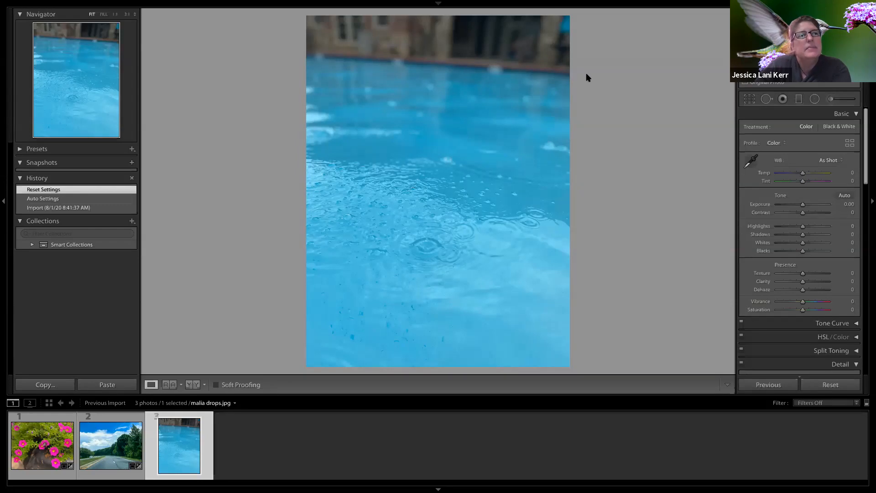
- Straighten the pool photo with a crop angle of -3.99 and try to extend the crop's upper edge
{"action": "left_click", "coordinate": [749, 99]}
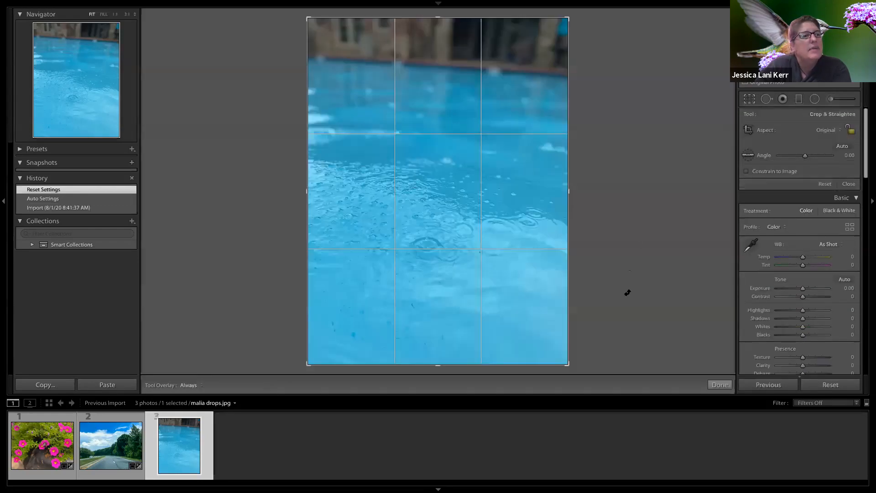
{"action": "left_click_drag", "start_coordinate": [616, 348], "coordinate": [627, 335]}
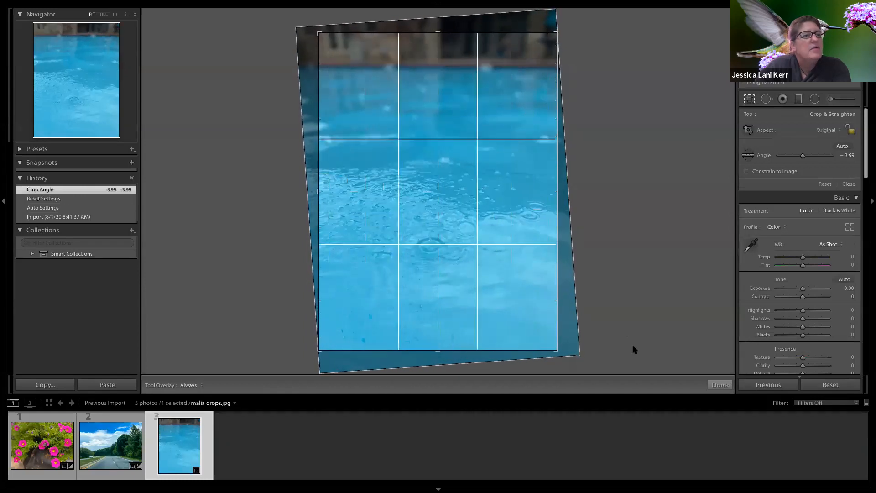
{"action": "left_click", "coordinate": [716, 386]}
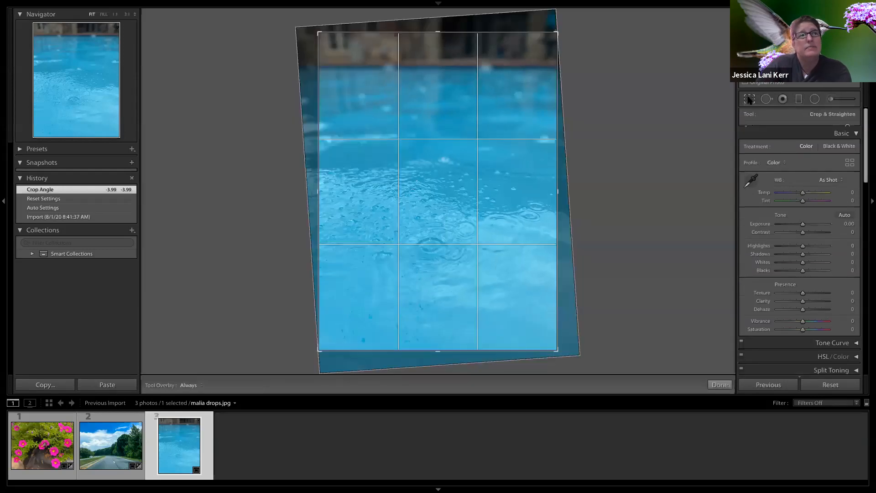
{"action": "left_click", "coordinate": [749, 99]}
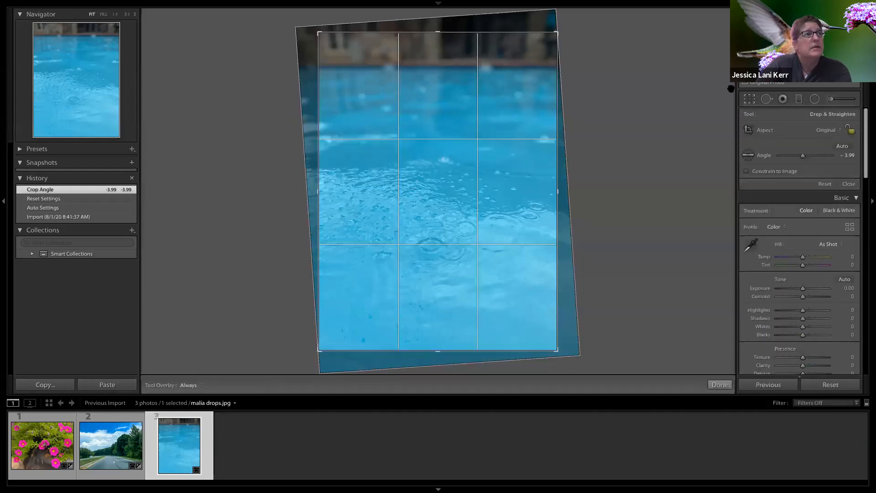
{"action": "mouse_move", "coordinate": [423, 32]}
{"action": "left_mouse_down"}
{"action": "mouse_move", "coordinate": [423, 72]}
{"action": "mouse_move", "coordinate": [420, 19]}
{"action": "left_mouse_up"}
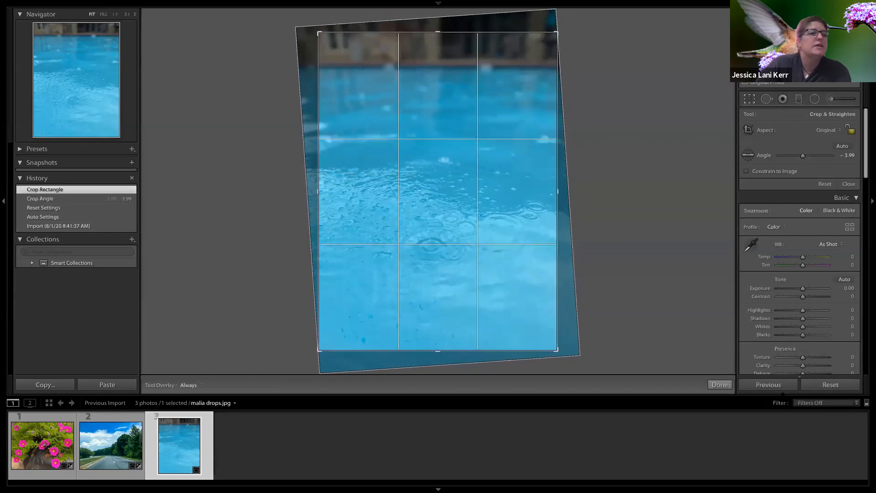
- Try the previous photo's settings on the pool photo, reset all of its settings, and close the crop
{"action": "left_click", "coordinate": [771, 385]}
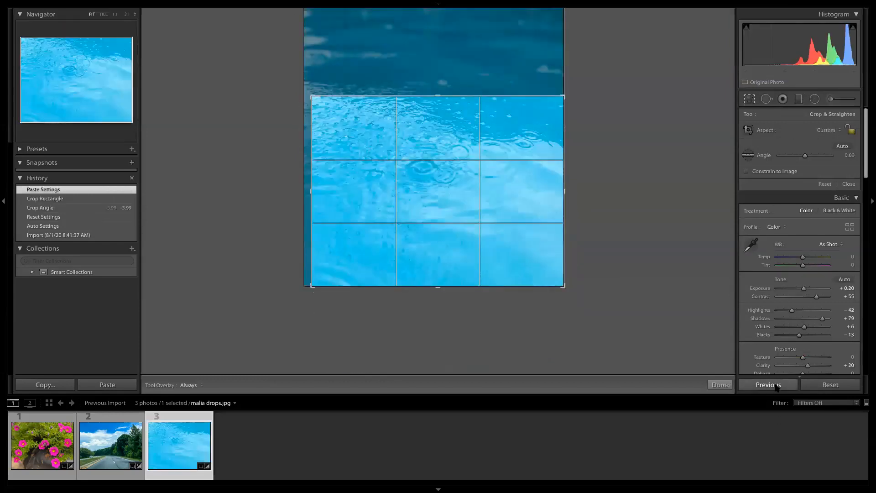
{"action": "left_click", "coordinate": [776, 387]}
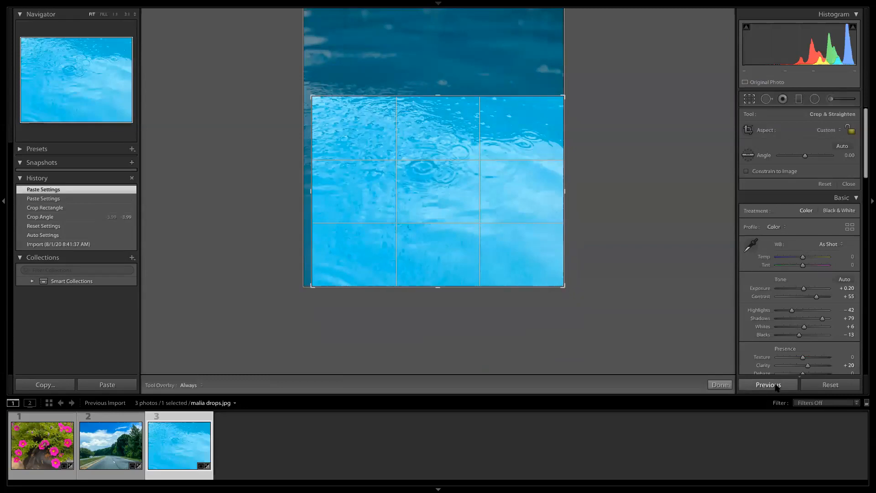
{"action": "left_click", "coordinate": [812, 388]}
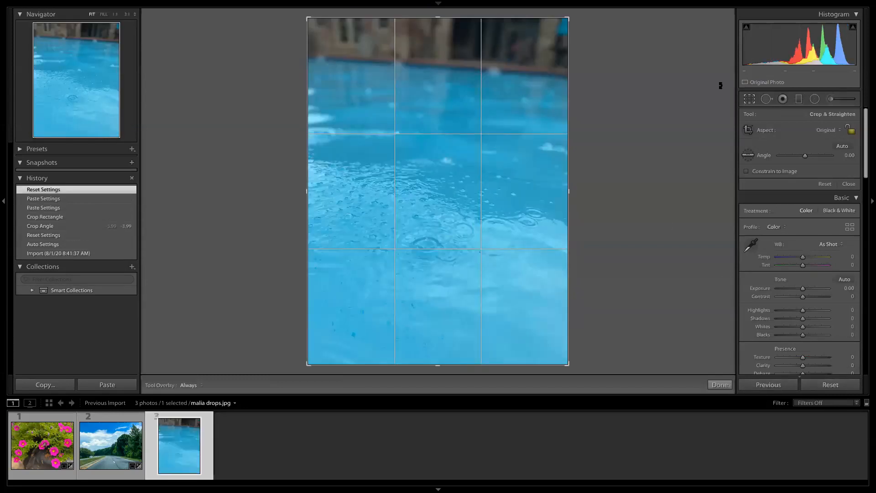
{"action": "left_click", "coordinate": [748, 100]}
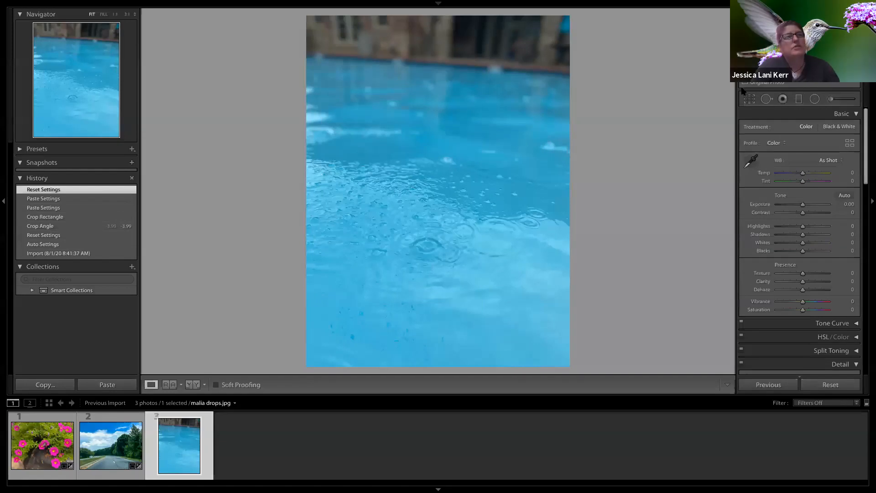
- Level the pool edge with a crop angle of -3.67, apply the crop, and give the photo automatic tone settings
{"action": "key", "text": "r"}
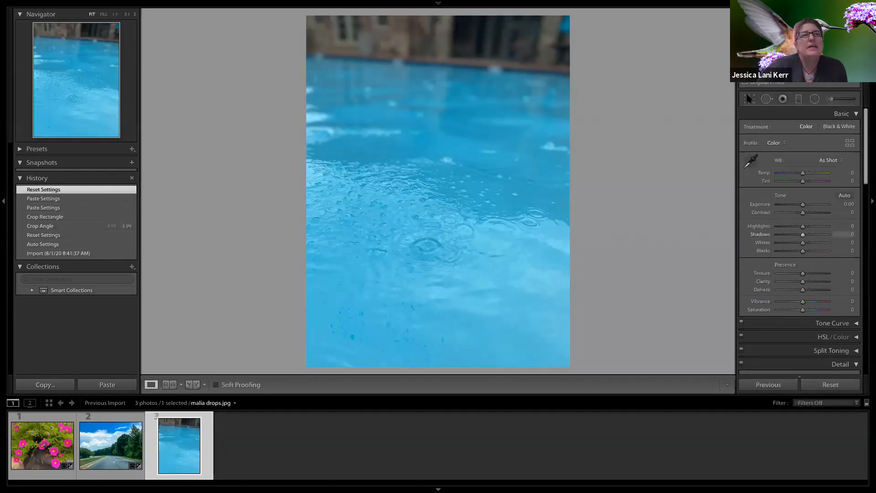
{"action": "left_click_drag", "start_coordinate": [607, 362], "coordinate": [616, 348]}
{"action": "left_click", "coordinate": [712, 385]}
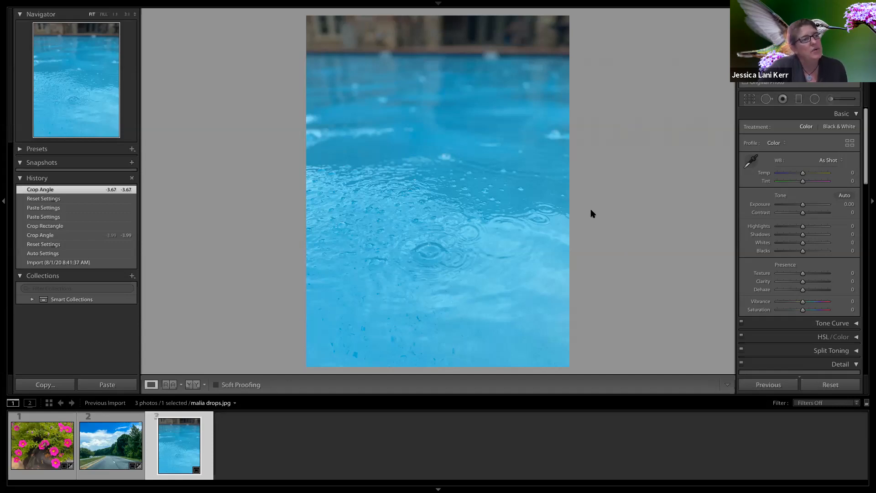
{"action": "left_click", "coordinate": [845, 196]}
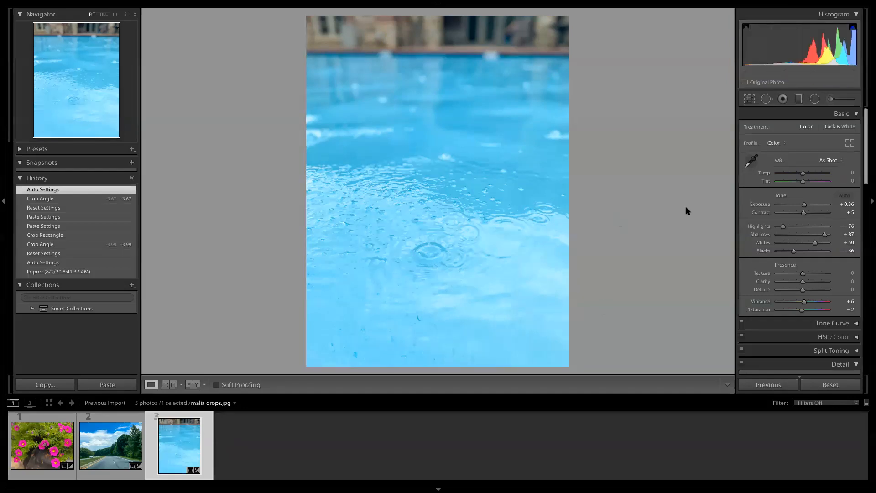
- Raise the lower edge of the pool photo's crop to cut away a strip of water, and apply it
{"action": "left_click", "coordinate": [749, 99]}
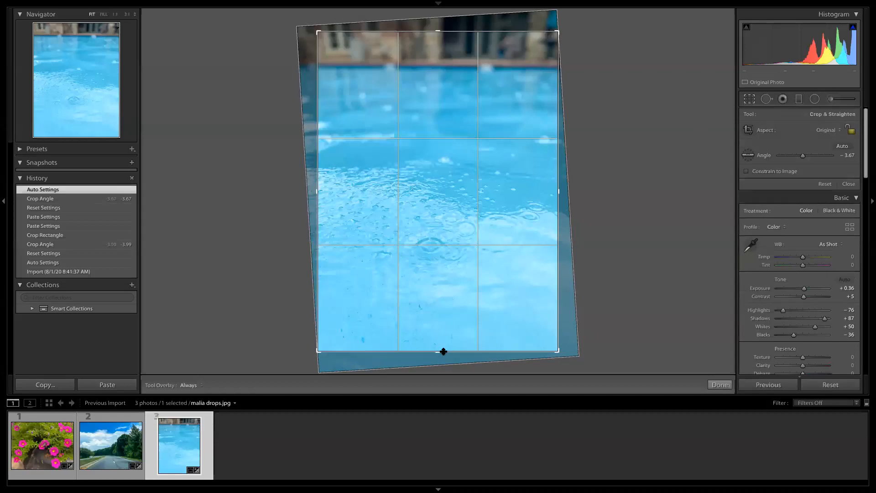
{"action": "left_click_drag", "start_coordinate": [438, 343], "coordinate": [438, 337]}
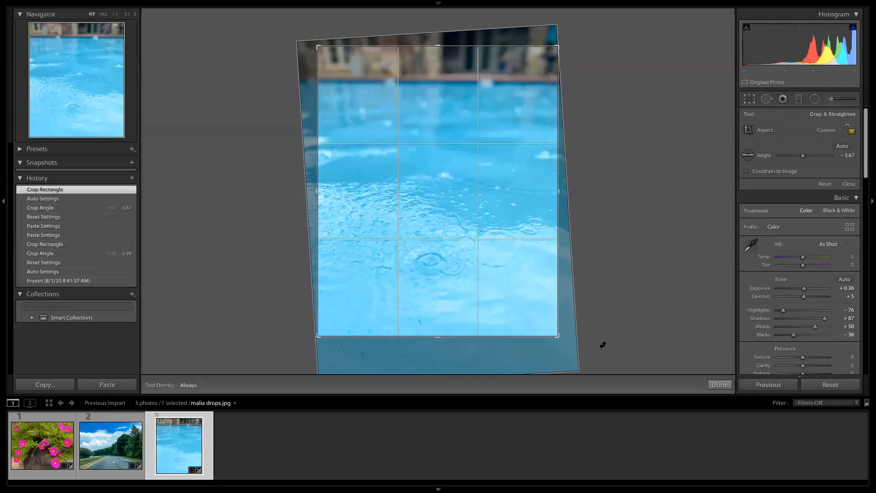
{"action": "left_click", "coordinate": [720, 385]}
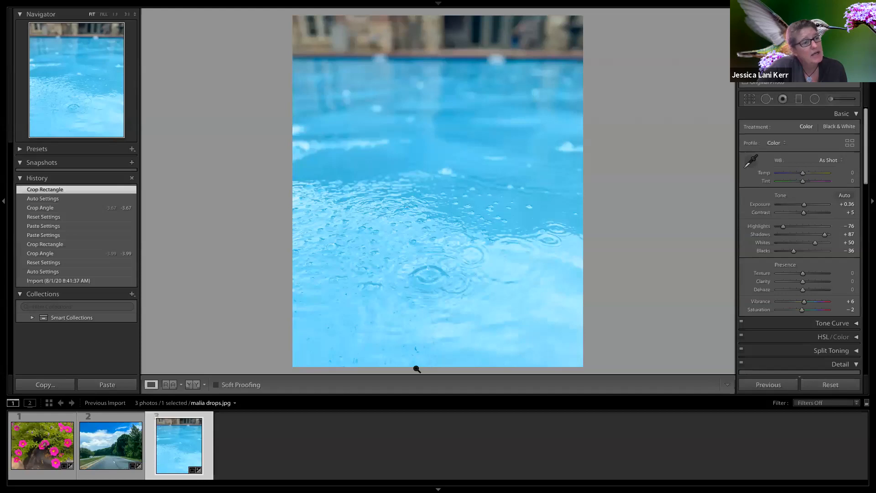
- Review the pool photo's crop frame without altering it, and examine the raindrops and ripples up close
{"action": "left_click", "coordinate": [750, 100]}
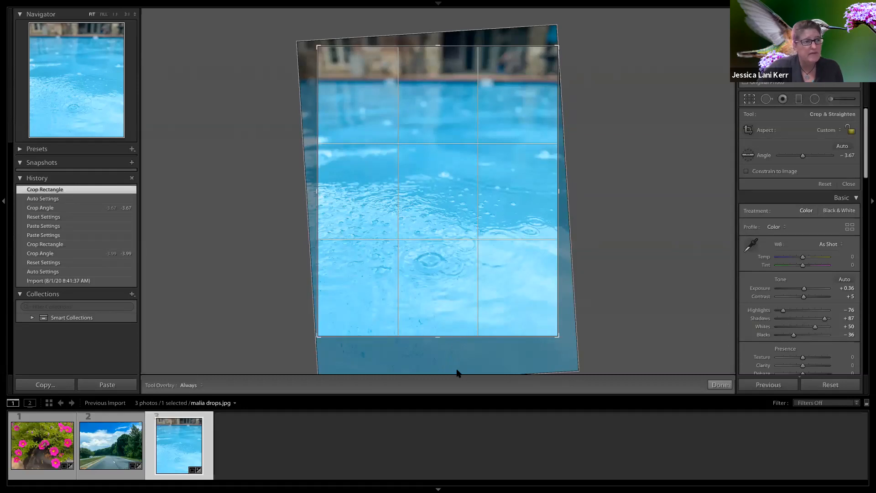
{"action": "left_click", "coordinate": [719, 385]}
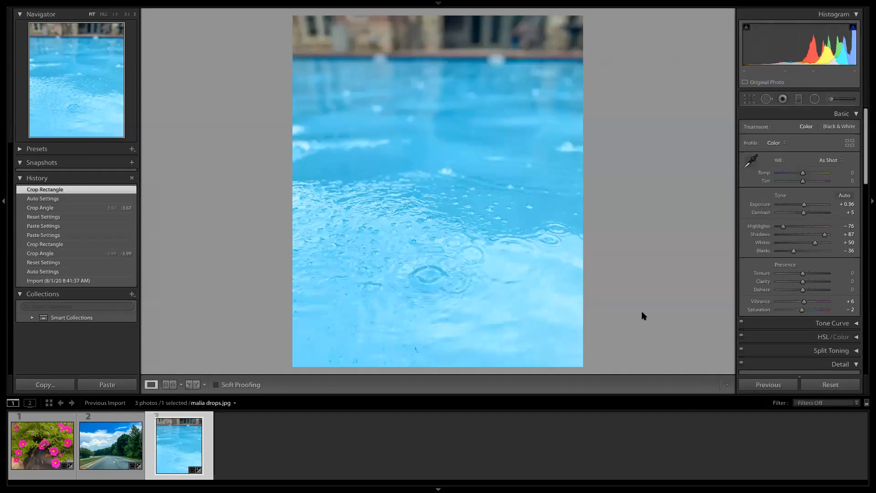
{"action": "left_click", "coordinate": [751, 99]}
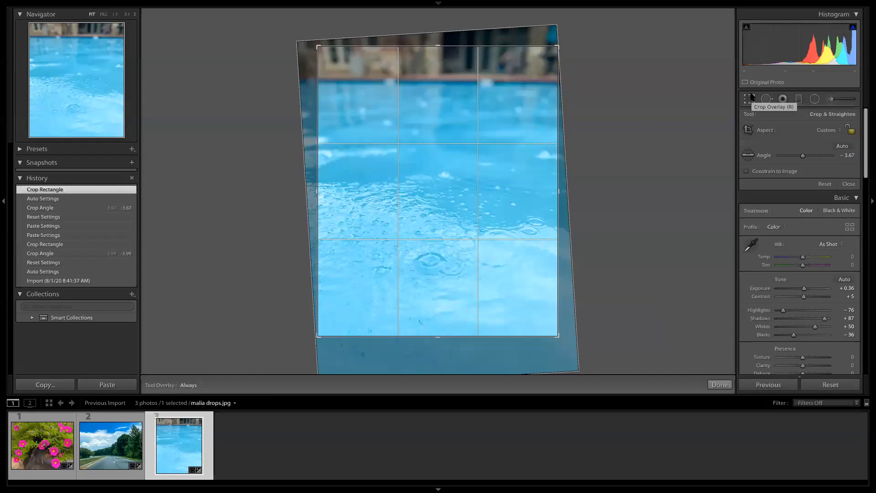
{"action": "left_click", "coordinate": [751, 98]}
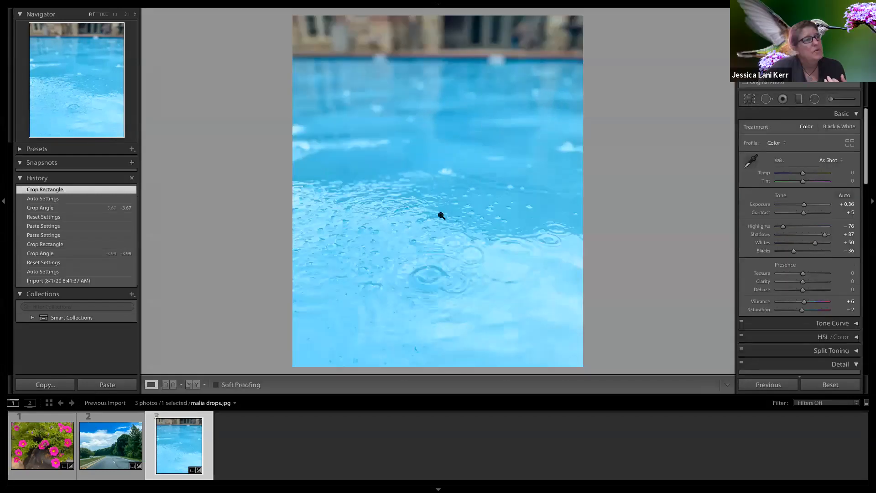
{"action": "left_click", "coordinate": [420, 234]}
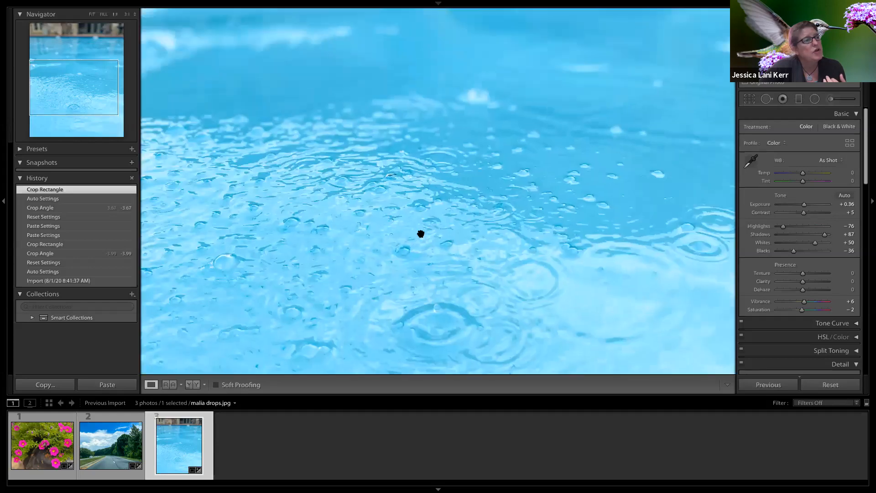
{"action": "scroll", "coordinate": [421, 234], "scroll_direction": "down", "scroll_amount": 5}
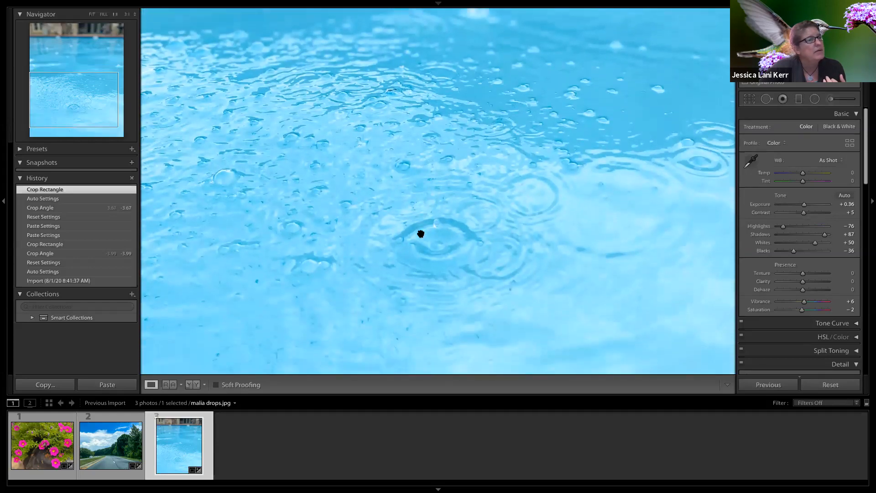
{"action": "scroll", "coordinate": [420, 233], "scroll_direction": "down", "scroll_amount": 3}
{"action": "scroll", "coordinate": [421, 234], "scroll_direction": "up", "scroll_amount": 5}
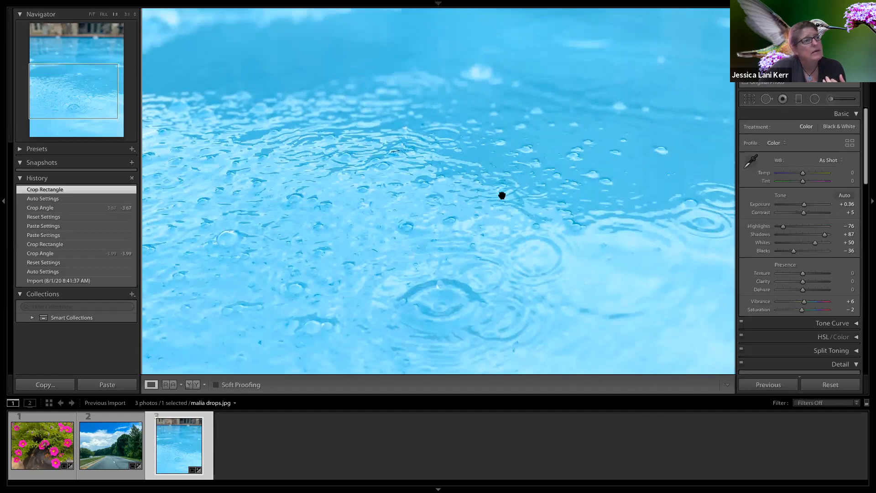
{"action": "left_click", "coordinate": [481, 297]}
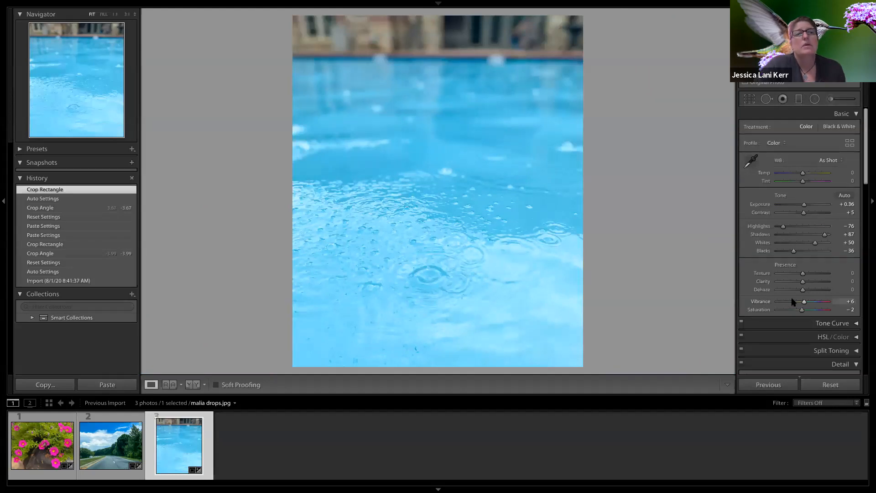
- Set the pool photo's Clarity to +25, Contrast to +29 and Exposure to +0.20
{"action": "left_click_drag", "start_coordinate": [806, 283], "coordinate": [812, 283]}
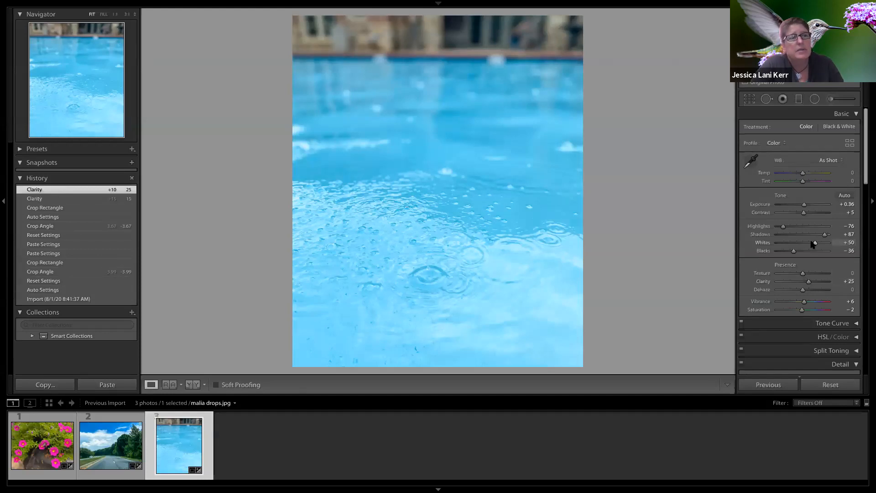
{"action": "mouse_move", "coordinate": [805, 205]}
{"action": "left_mouse_down"}
{"action": "mouse_move", "coordinate": [809, 214]}
{"action": "mouse_move", "coordinate": [804, 205]}
{"action": "left_mouse_up"}
{"action": "scroll", "coordinate": [814, 273], "scroll_direction": "down", "scroll_amount": 1}
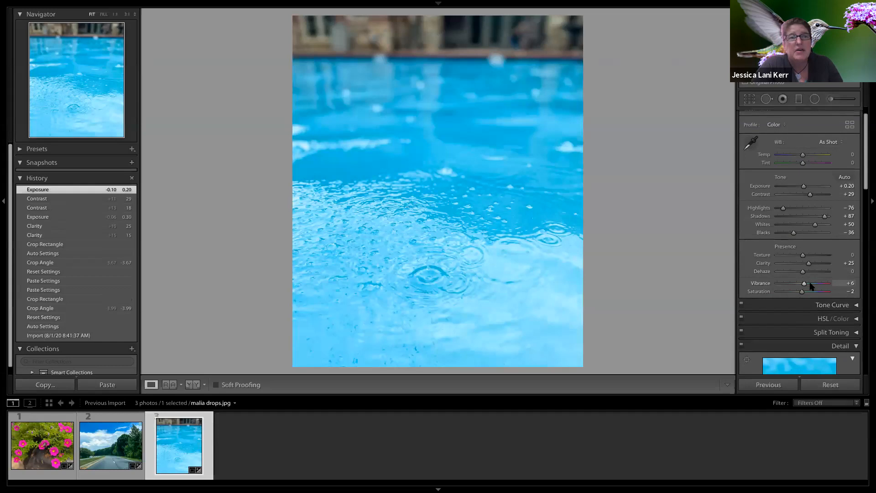
- Set the pool photo's sharpening amount to 15 and its luminance noise reduction to 13
{"action": "scroll", "coordinate": [808, 283], "scroll_direction": "down", "scroll_amount": 1}
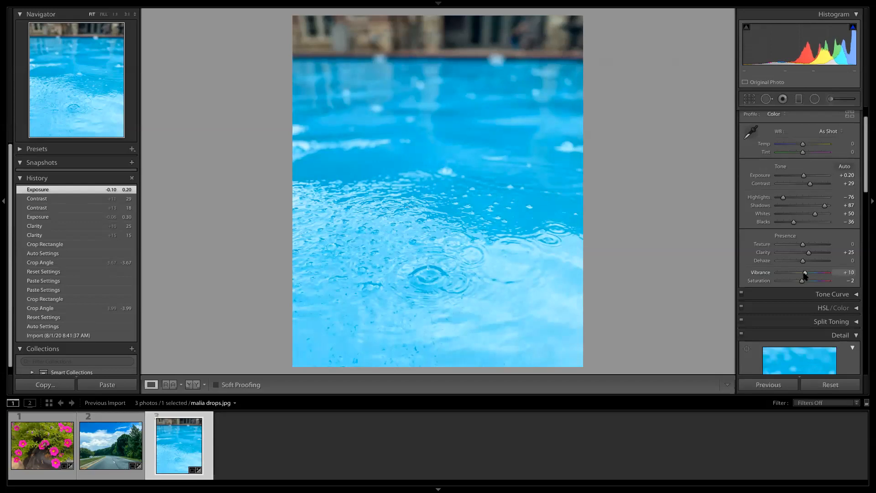
{"action": "scroll", "coordinate": [804, 274], "scroll_direction": "down", "scroll_amount": 5}
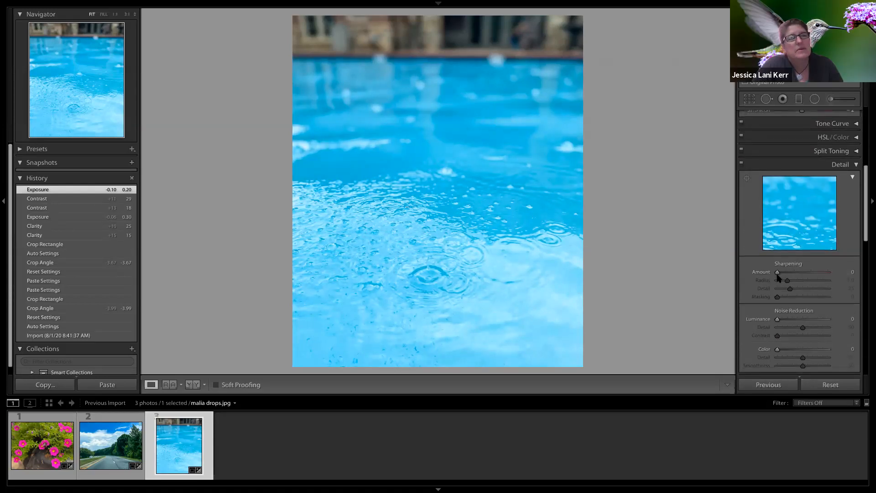
{"action": "left_click", "coordinate": [783, 273]}
{"action": "left_click", "coordinate": [783, 319]}
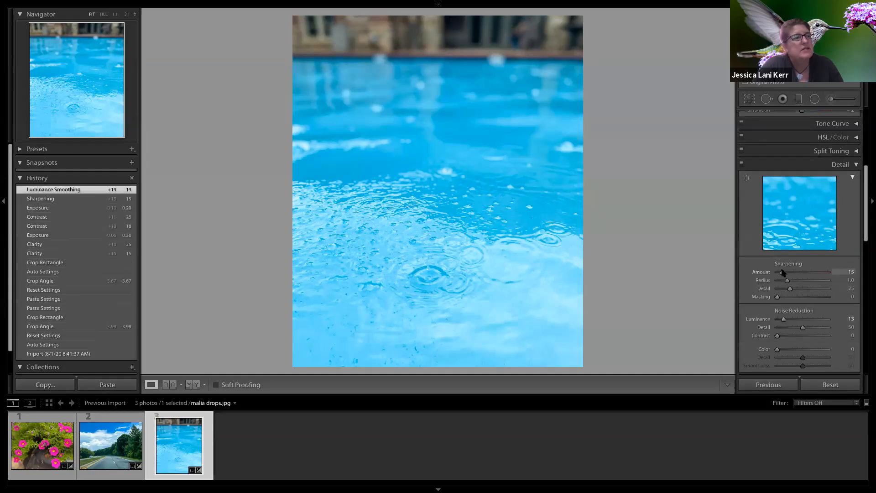
- Try cropping the pool photo to a wide horizontal band around the raindrop ripples, cutting away the building and the lowest water, and apply it
{"action": "left_click", "coordinate": [431, 271]}
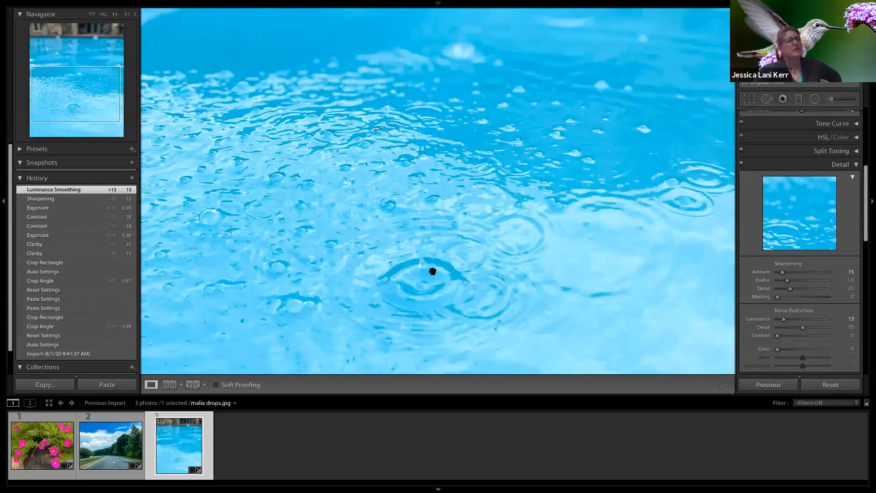
{"action": "left_click", "coordinate": [389, 157]}
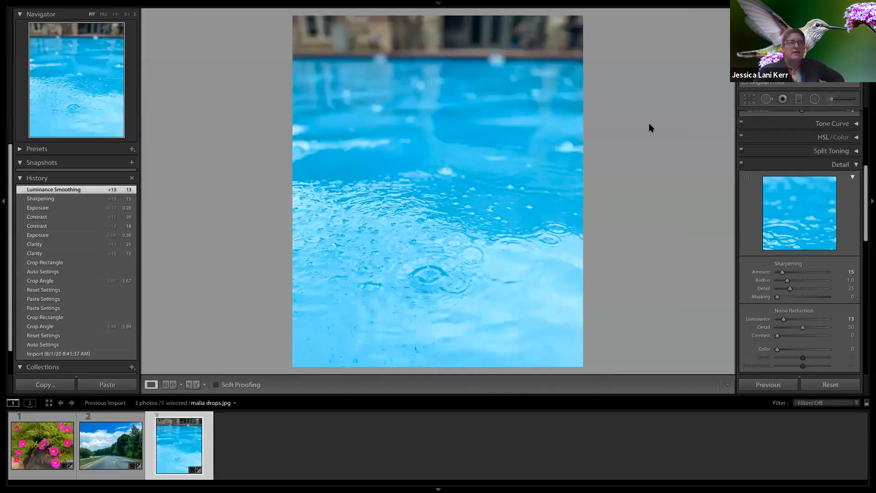
{"action": "left_click", "coordinate": [750, 99]}
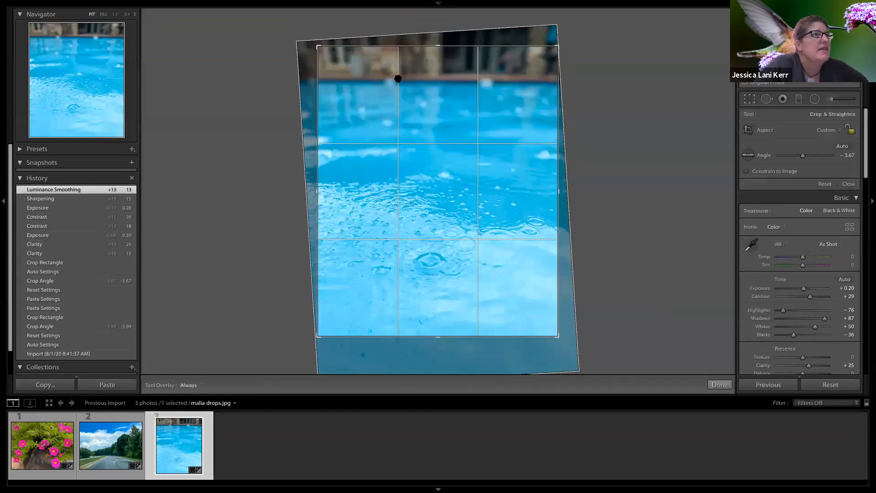
{"action": "left_click_drag", "start_coordinate": [439, 47], "coordinate": [431, 106]}
{"action": "left_click_drag", "start_coordinate": [430, 277], "coordinate": [434, 260]}
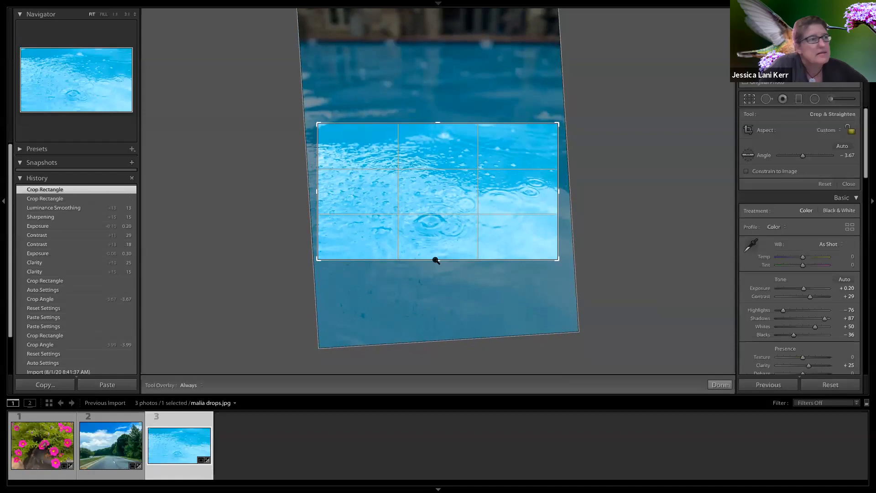
{"action": "key", "text": "Return"}
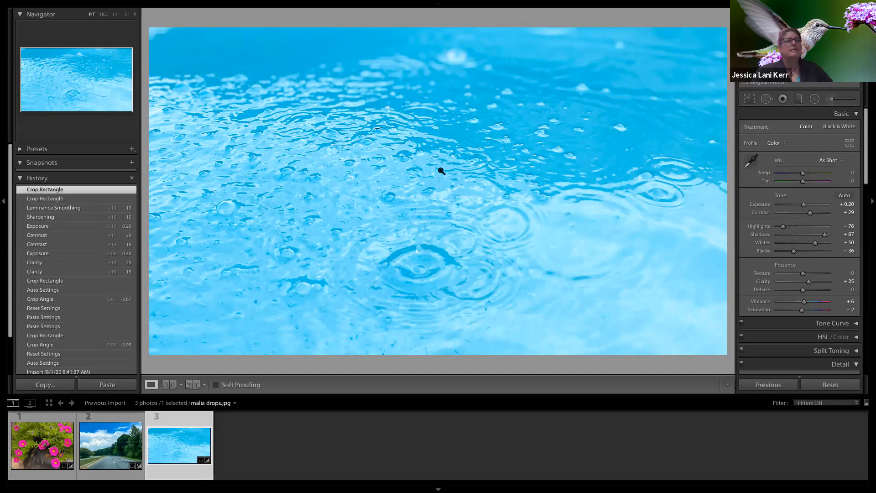
- Examine the ripples up close in the cropped pool photo, and undo the last two crop changes
{"action": "left_click", "coordinate": [393, 156]}
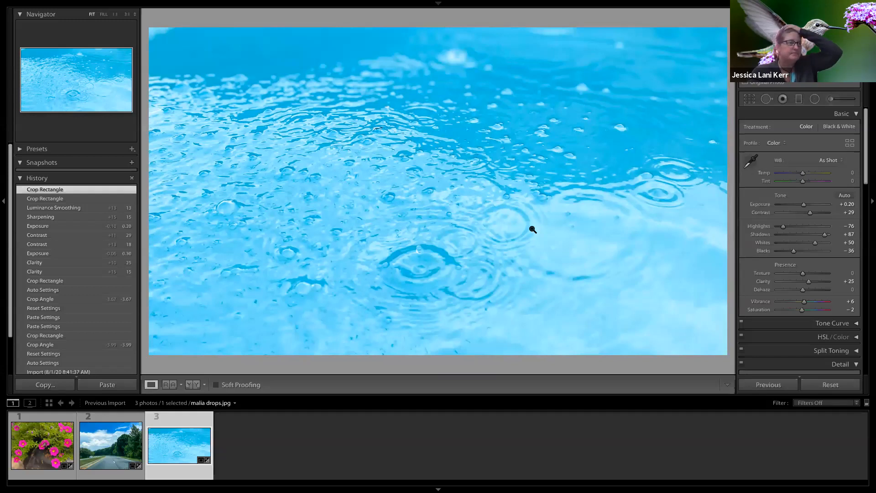
{"action": "left_click", "coordinate": [436, 200]}
{"action": "left_click", "coordinate": [394, 157]}
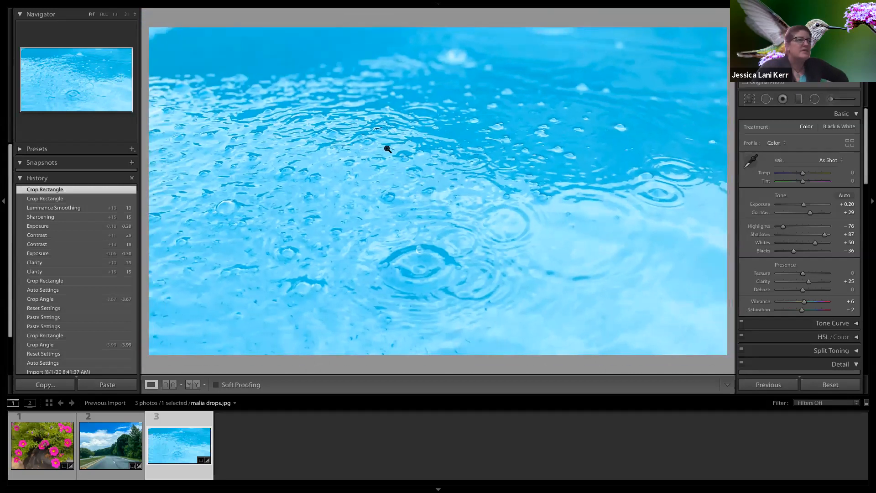
{"action": "left_click", "coordinate": [393, 132]}
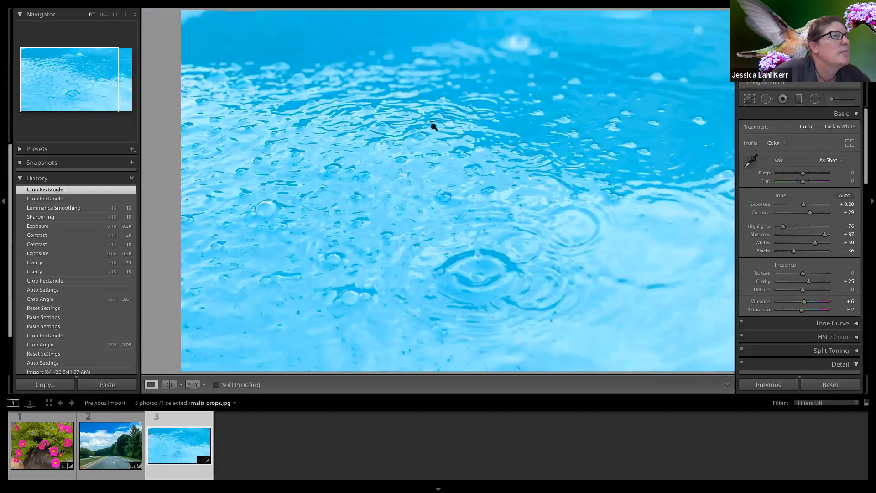
{"action": "left_click", "coordinate": [415, 128]}
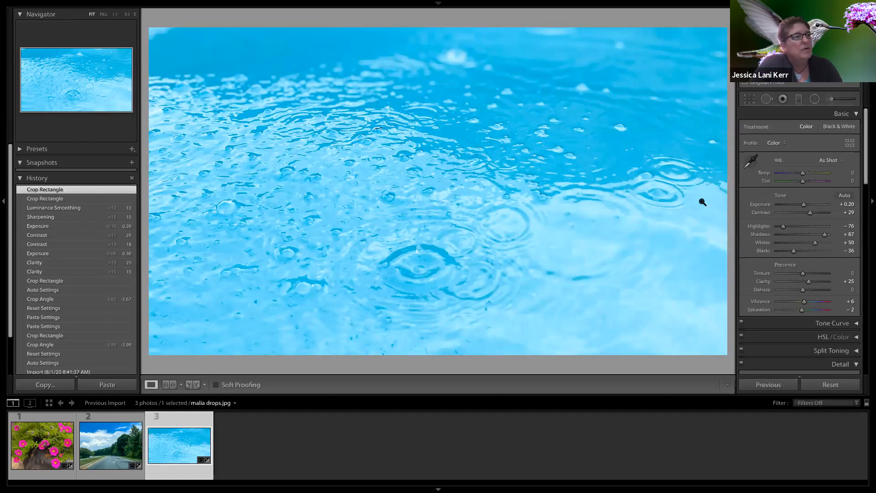
{"action": "key", "text": "ctrl+z"}
{"action": "key", "text": "ctrl+z"}
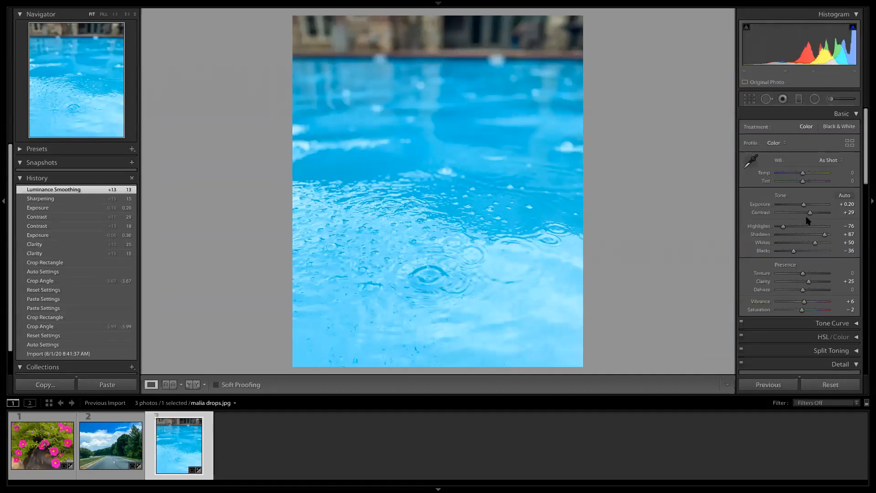
- Set the pool photo's Exposure to -0.10, Whites to +63 and Blacks to -38
{"action": "left_click_drag", "start_coordinate": [805, 207], "coordinate": [804, 206]}
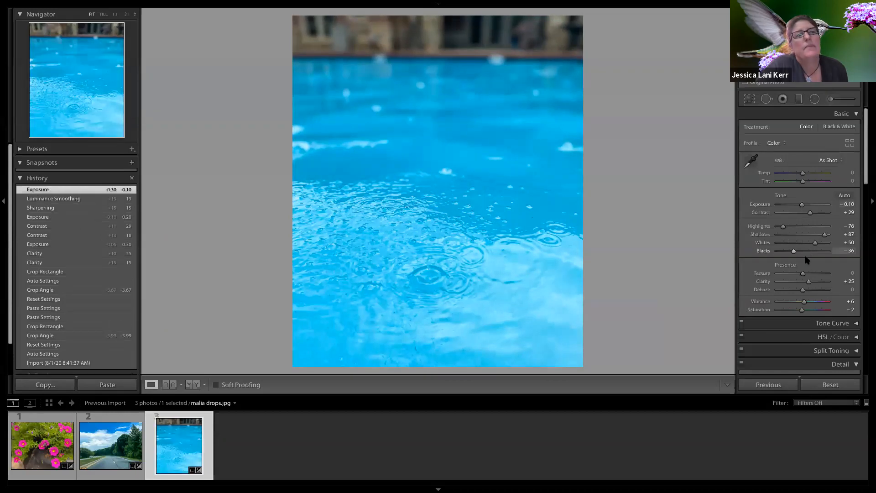
{"action": "left_click_drag", "start_coordinate": [807, 244], "coordinate": [819, 244]}
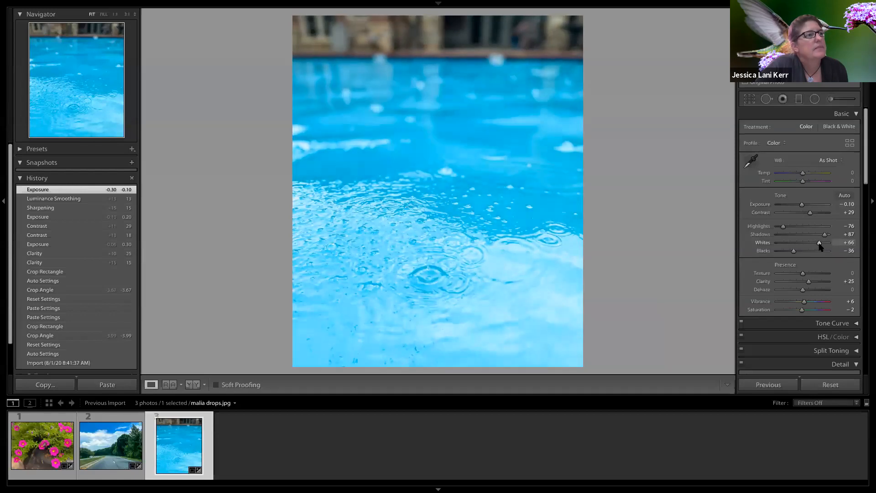
{"action": "left_click_drag", "start_coordinate": [820, 246], "coordinate": [794, 254]}
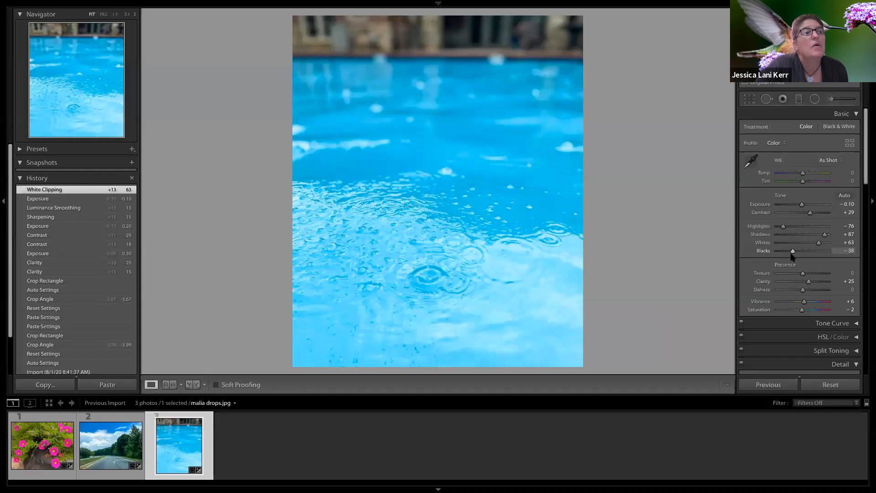
- Darken the pool photo's edges with a post-crop vignette amount of -30, and check the ripples up close
{"action": "scroll", "coordinate": [799, 283], "scroll_direction": "down", "scroll_amount": 10}
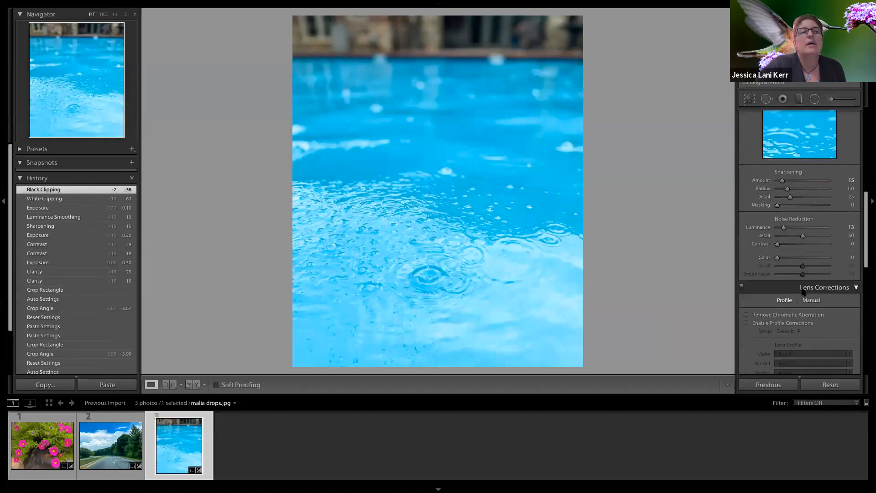
{"action": "scroll", "coordinate": [804, 292], "scroll_direction": "down", "scroll_amount": 8}
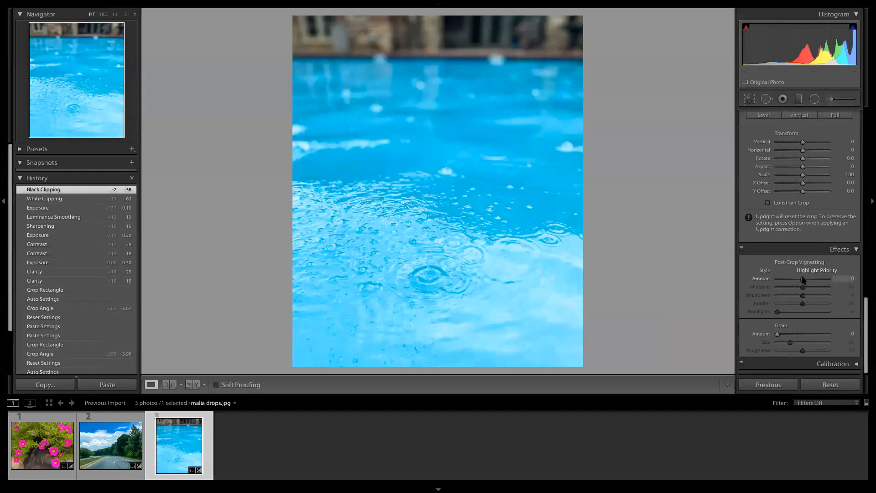
{"action": "left_click_drag", "start_coordinate": [803, 279], "coordinate": [793, 283]}
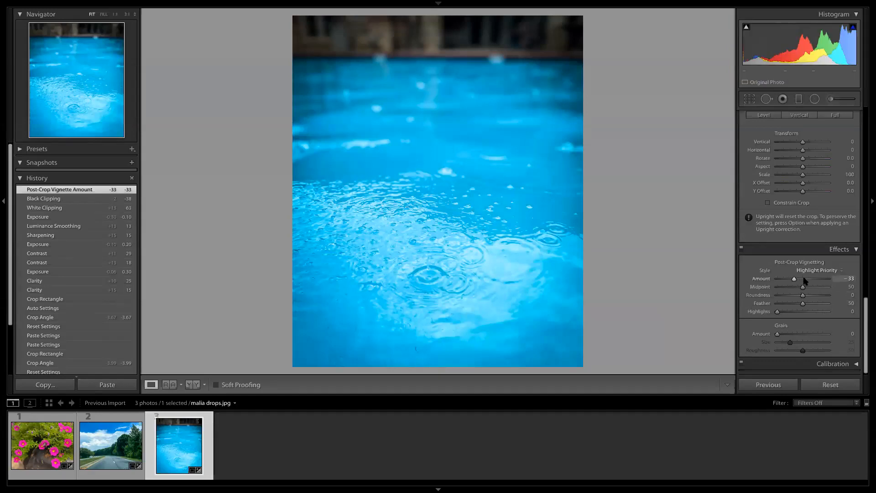
{"action": "mouse_move", "coordinate": [794, 283]}
{"action": "left_mouse_down"}
{"action": "mouse_move", "coordinate": [815, 280]}
{"action": "mouse_move", "coordinate": [795, 287]}
{"action": "left_mouse_up"}
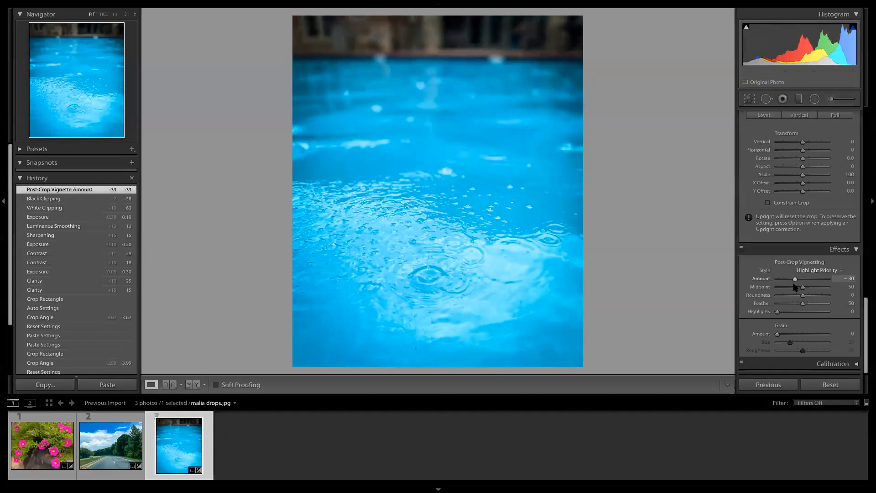
{"action": "left_click_drag", "start_coordinate": [795, 286], "coordinate": [795, 287]}
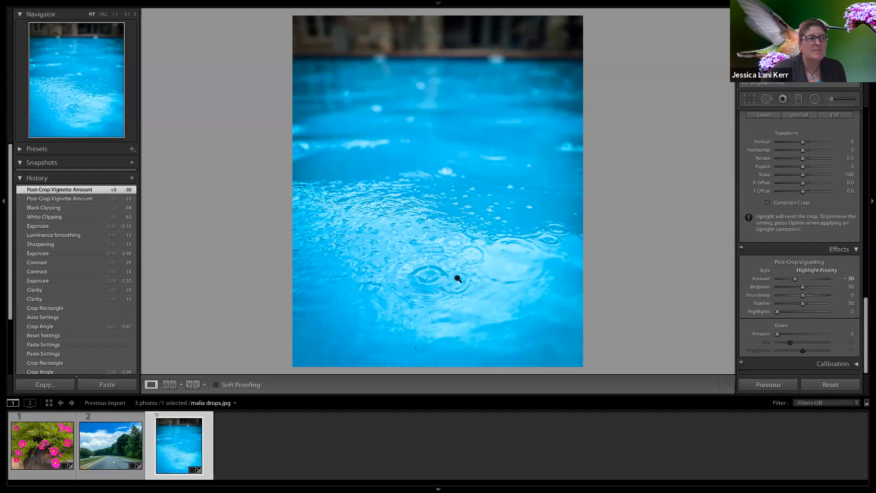
{"action": "left_click", "coordinate": [424, 274]}
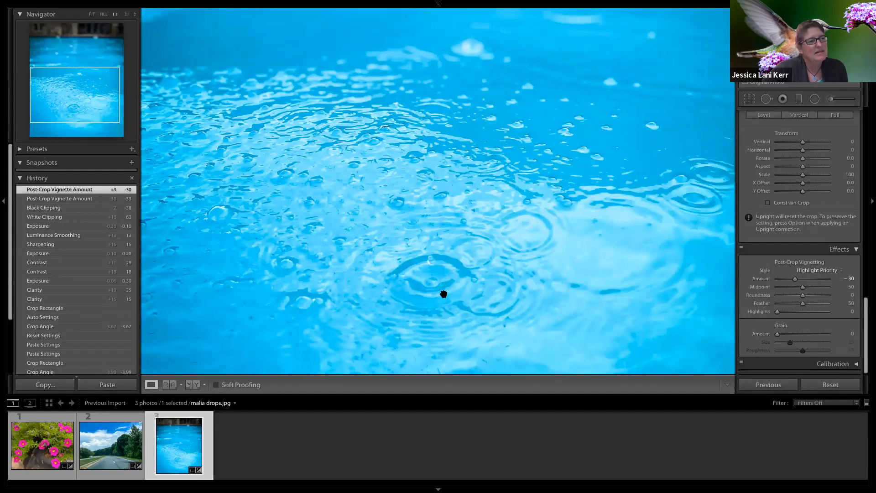
{"action": "left_click", "coordinate": [440, 261]}
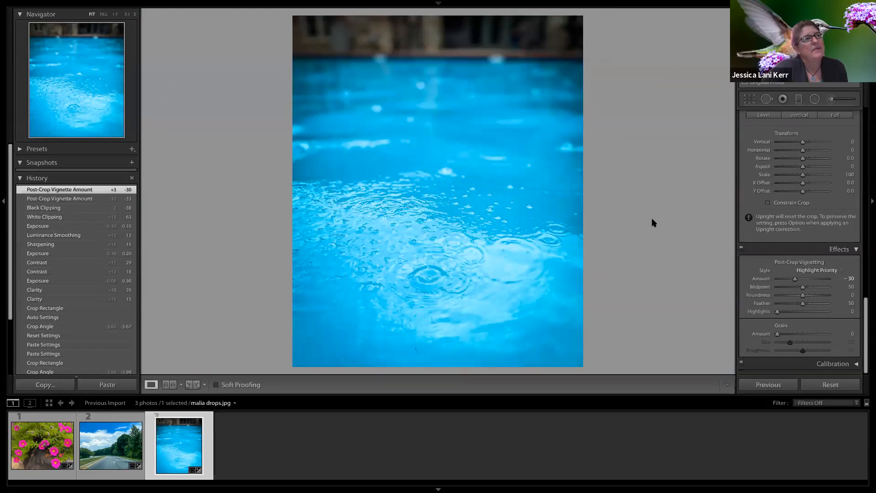
{"action": "mouse_move", "coordinate": [509, 4]}
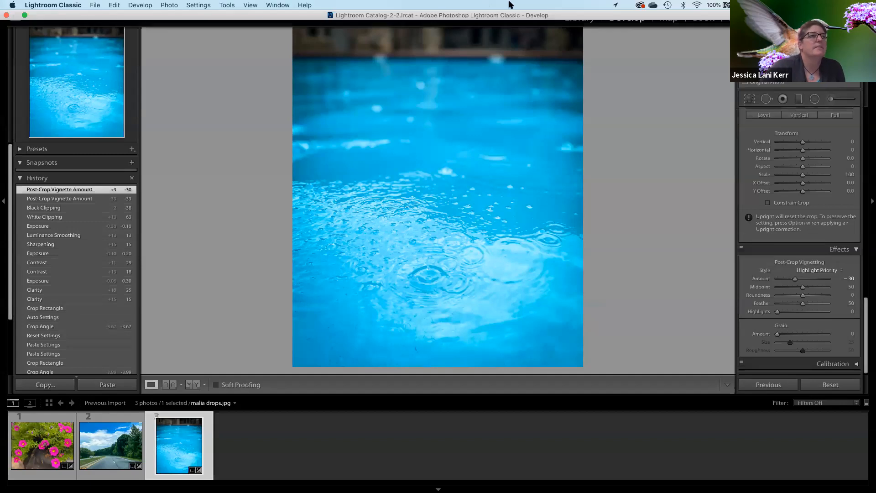